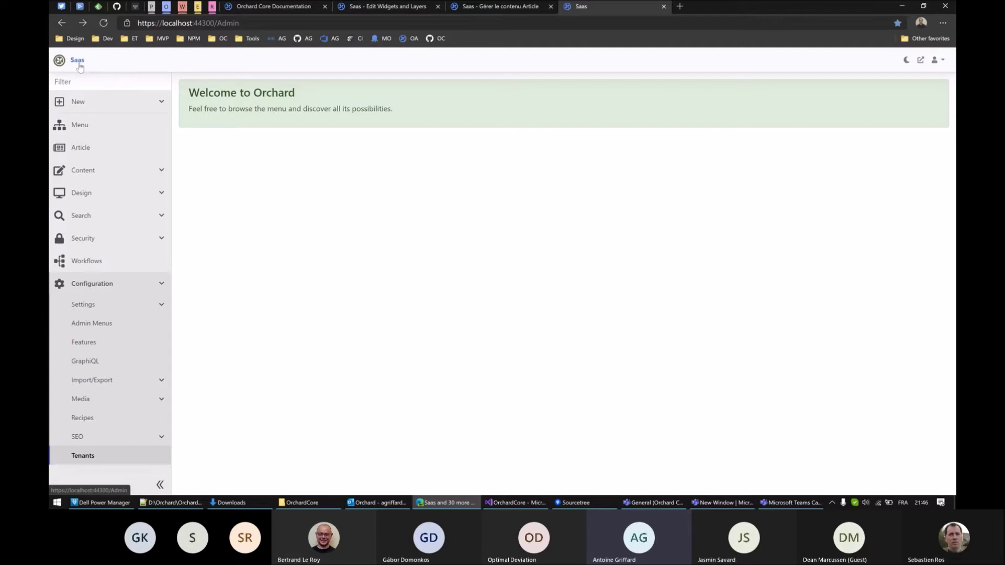
# Step: View the content types available for creation, start a new Category item, and return to the admin dashboard
pyautogui.click(77, 102)
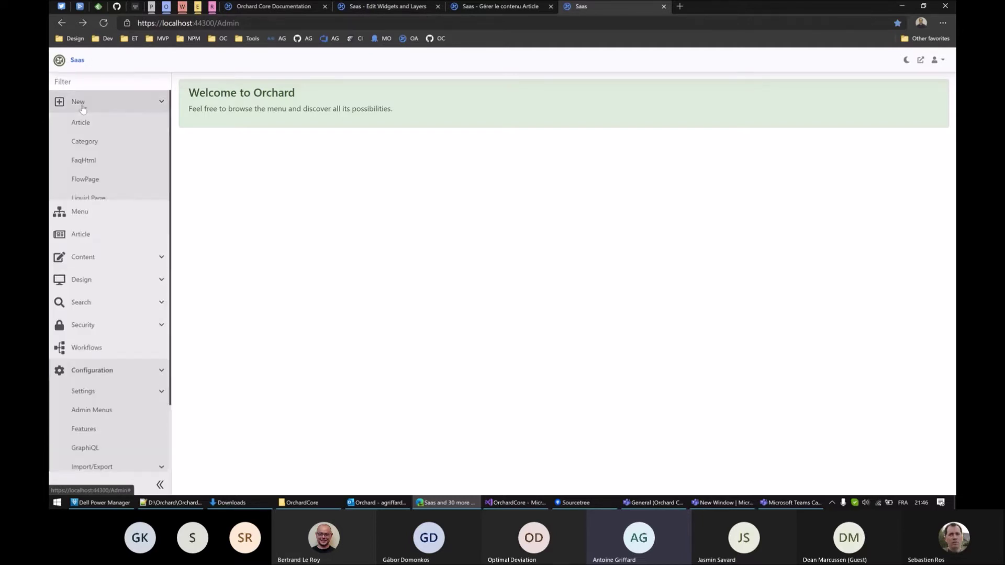
pyautogui.click(85, 141)
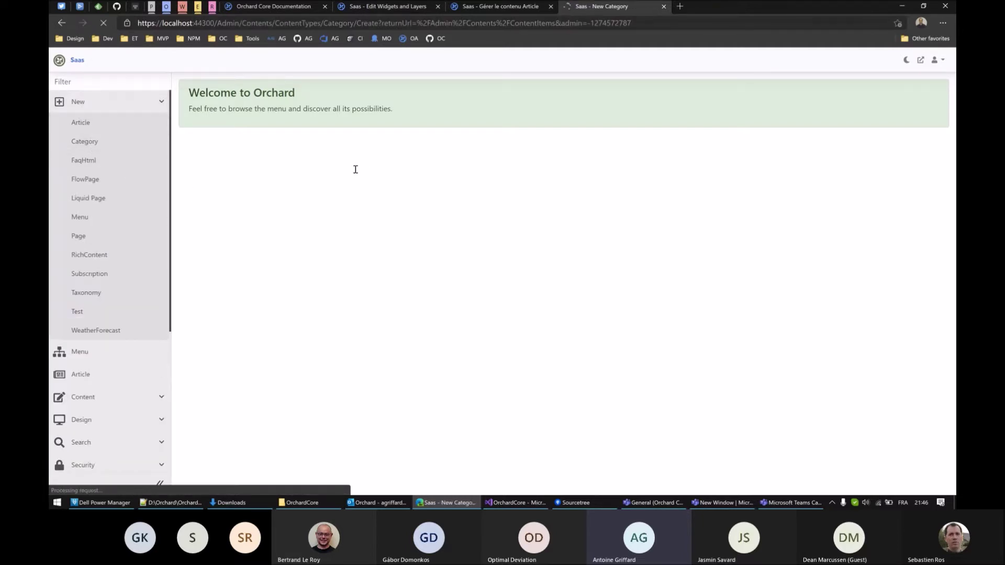
pyautogui.click(79, 60)
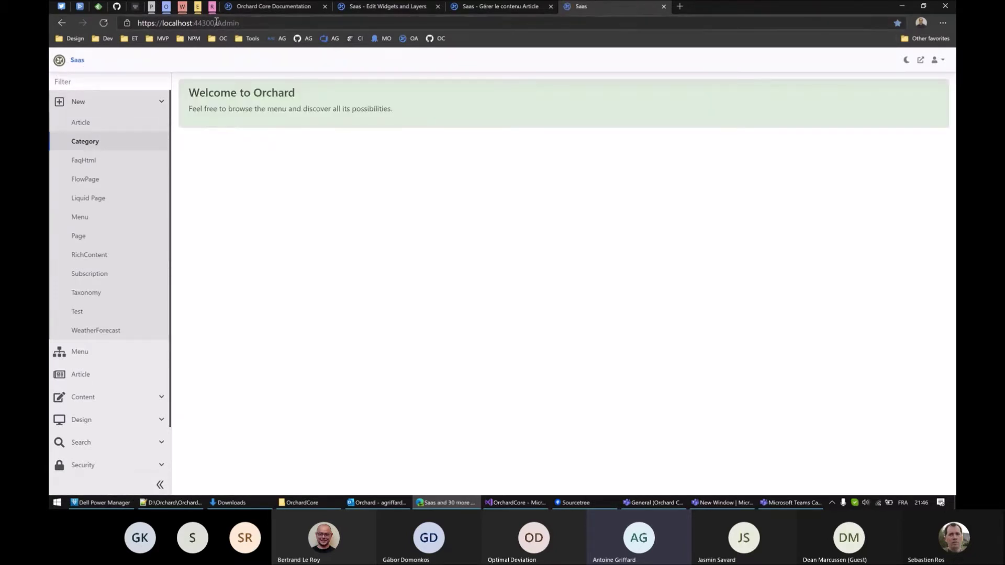
# Step: Check the admin dashboard's address, view the public site in a separate tab, and return to the dashboard
pyautogui.moveTo(214, 24); pyautogui.dragTo(255, 23)
pyautogui.click(255, 23)
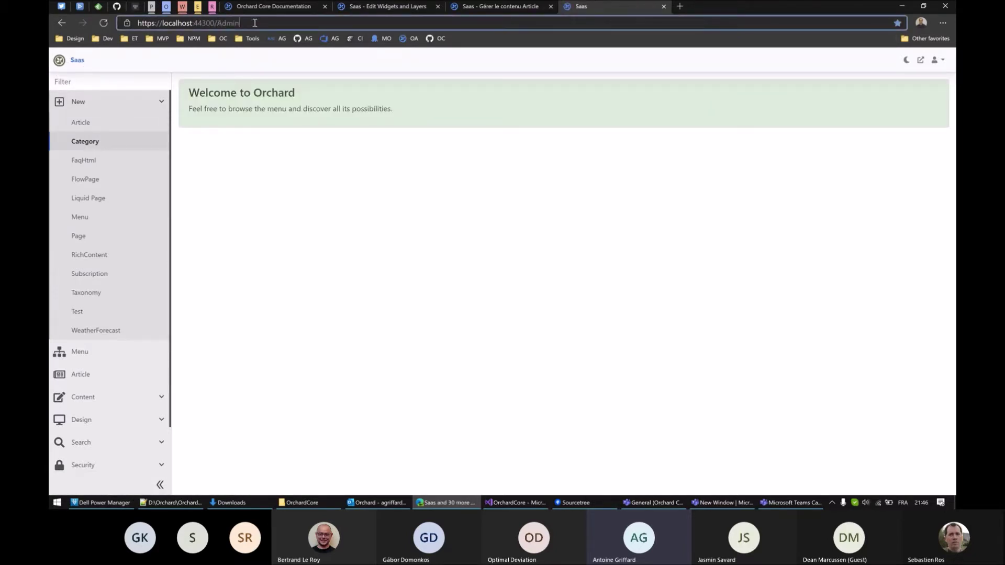
pyautogui.click(288, 184)
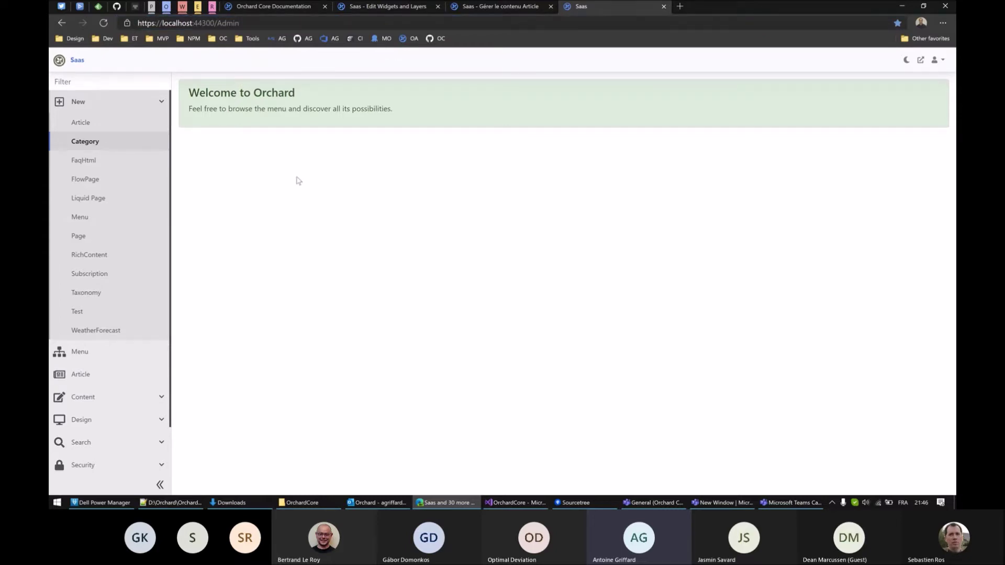
pyautogui.click(921, 61)
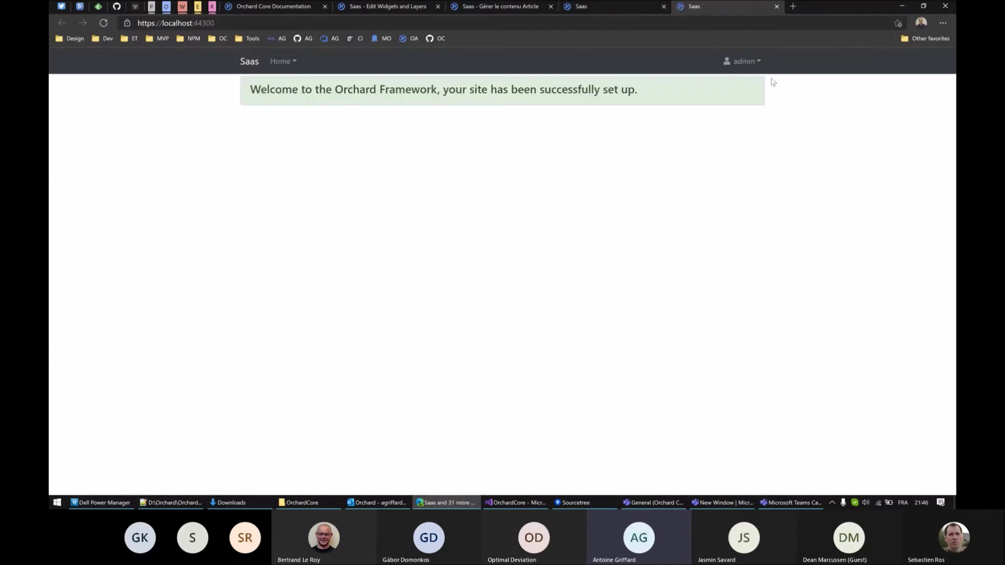
pyautogui.click(777, 6)
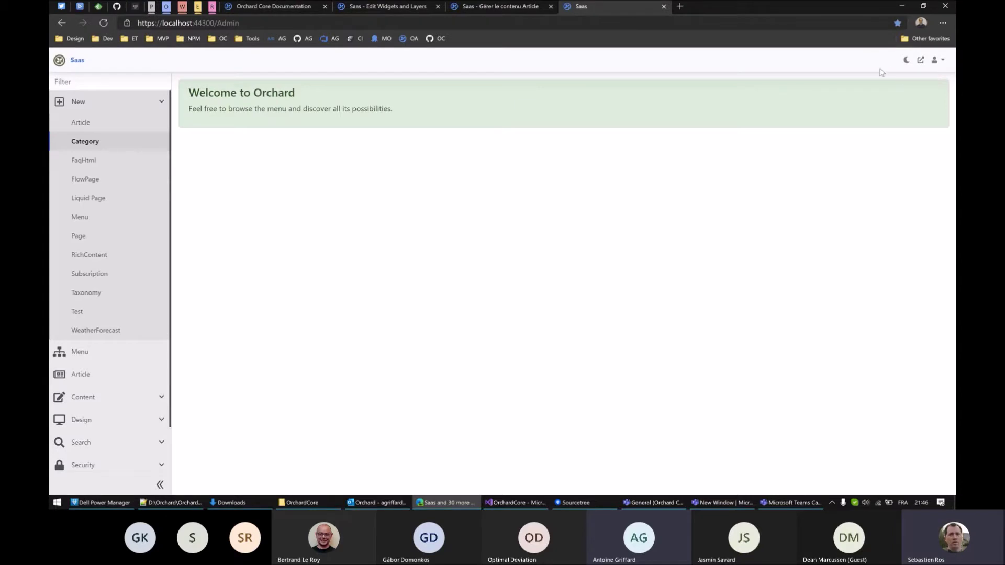
# Step: Examine the signed-in user's account options in the admin header, and close them
pyautogui.click(940, 61)
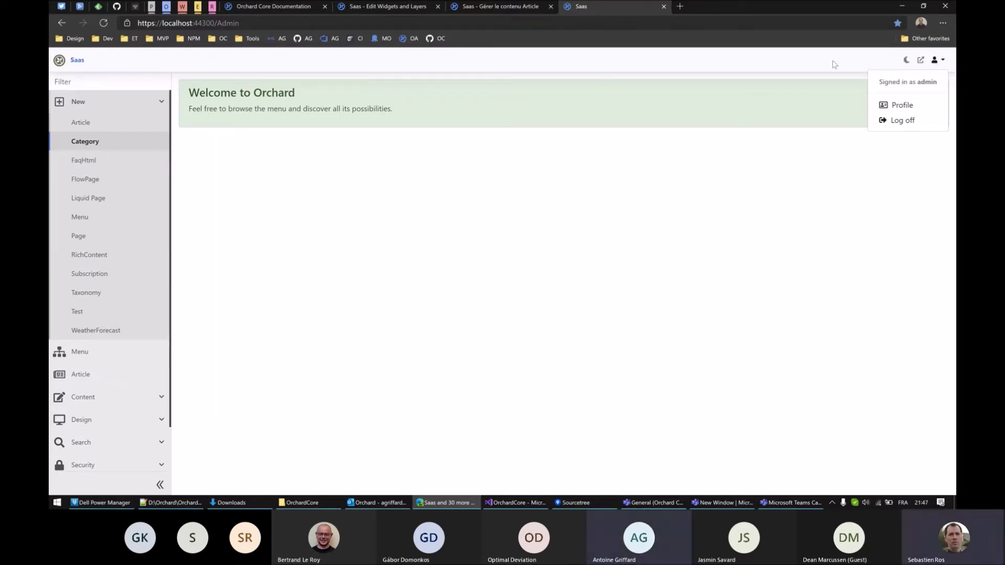
pyautogui.click(852, 74)
pyautogui.click(937, 60)
pyautogui.click(936, 61)
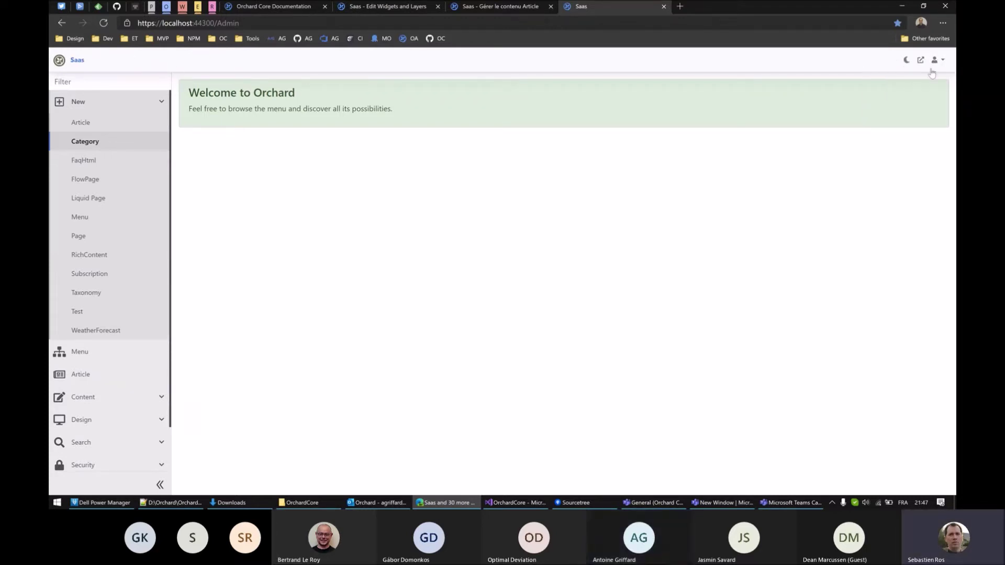
pyautogui.click(936, 61)
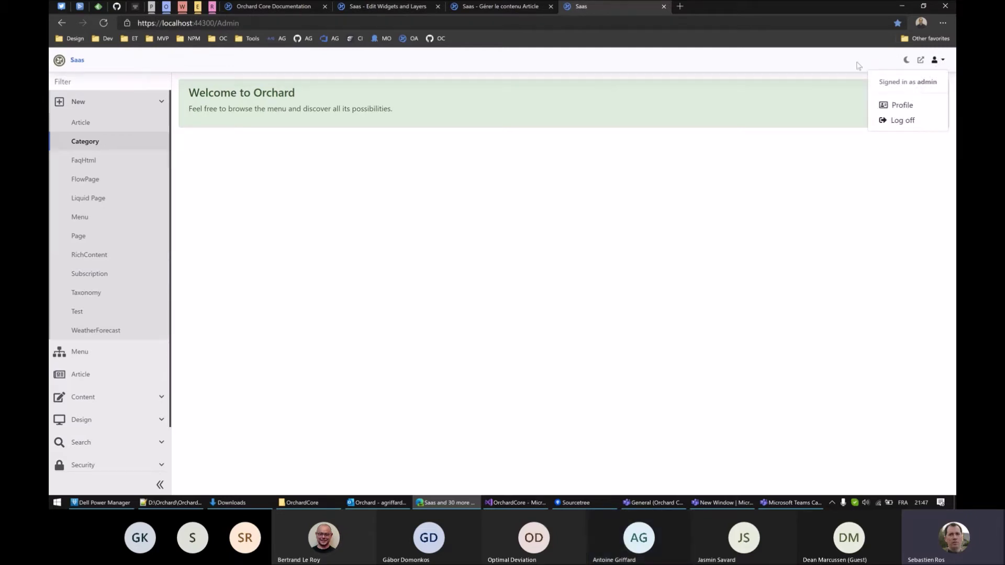
pyautogui.click(137, 63)
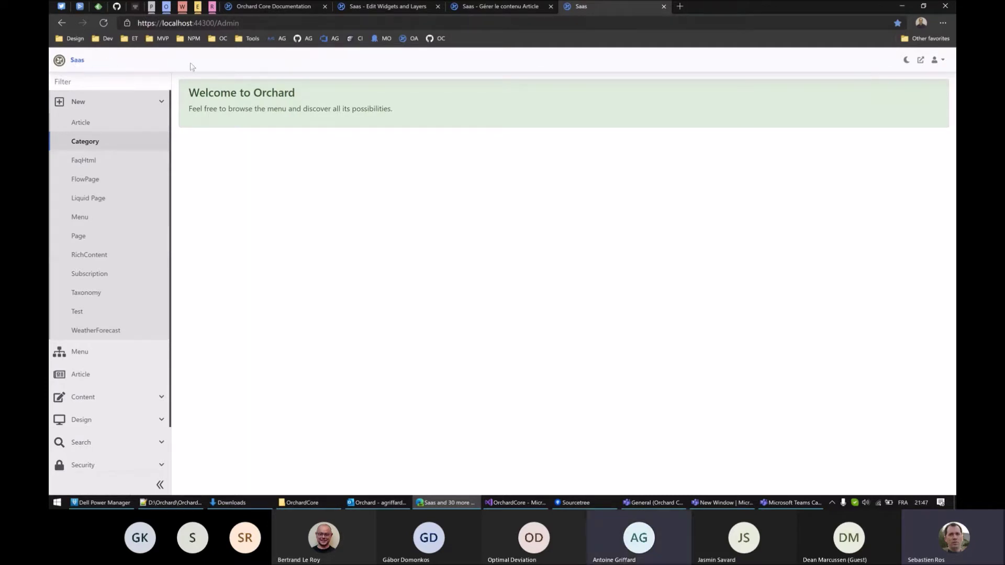
pyautogui.click(936, 60)
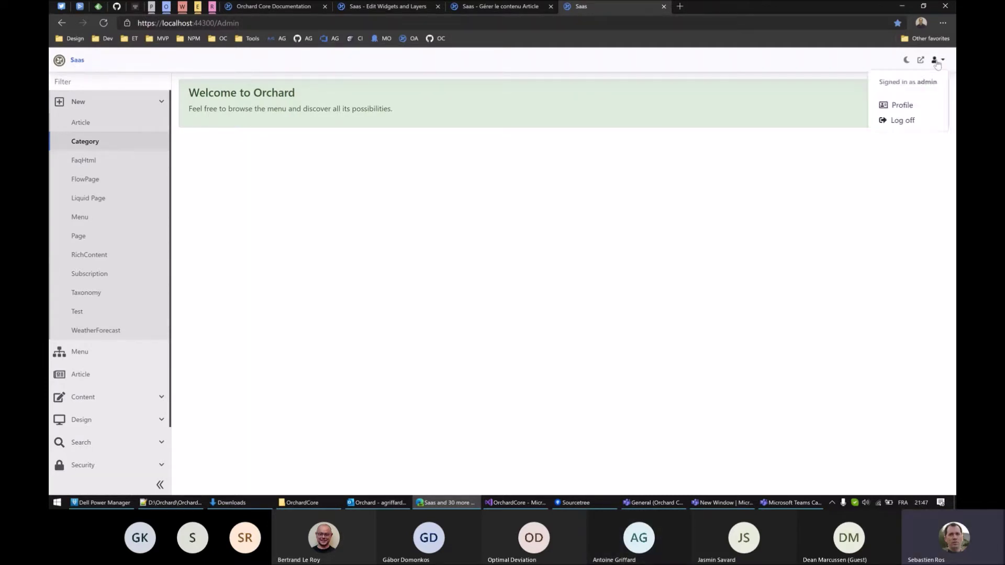
pyautogui.click(851, 68)
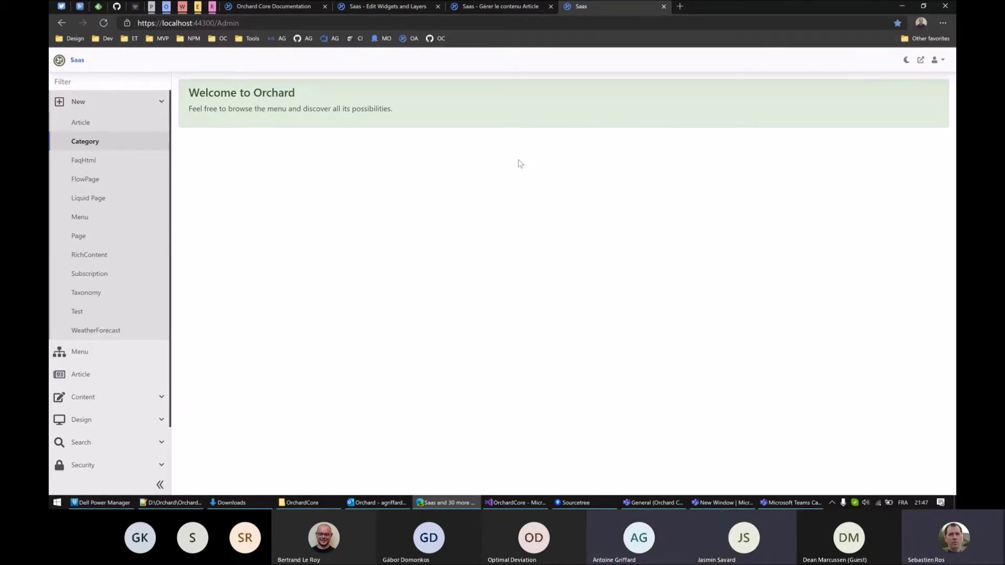
# Step: Collapse the New group, show the Tenants list under Configuration, and examine the status dots of the A and ABlog tenants
pyautogui.click(159, 101)
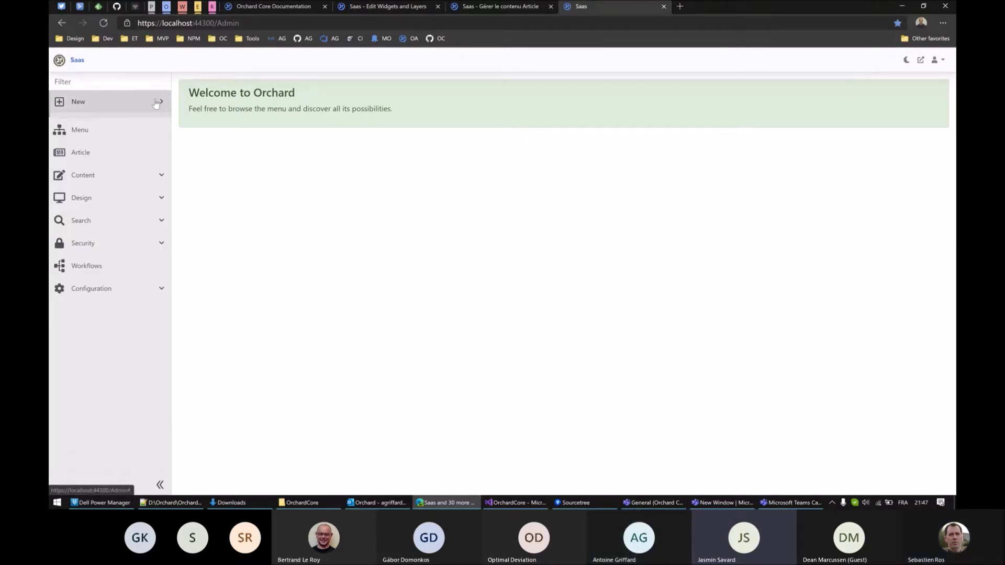
pyautogui.click(155, 285)
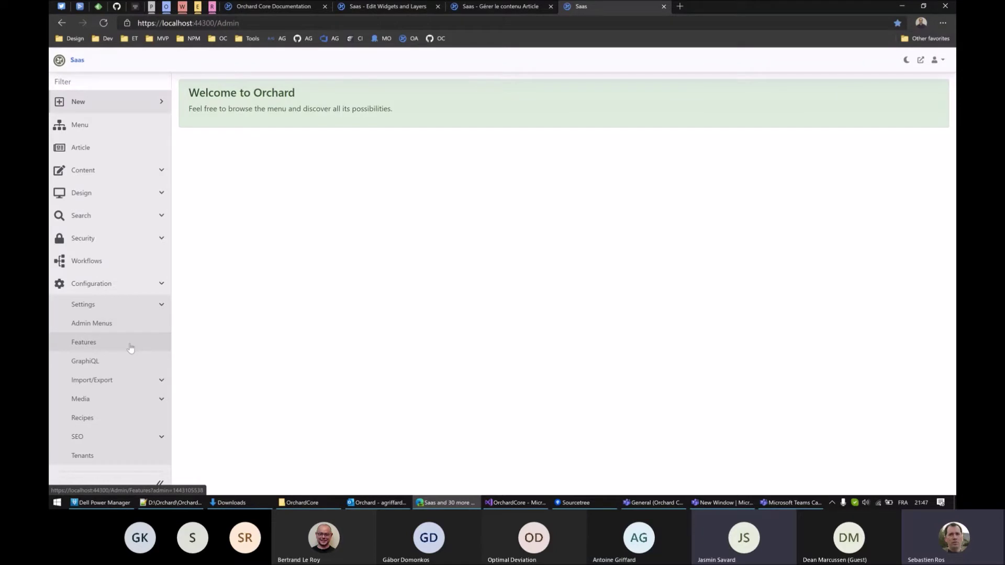
pyautogui.click(88, 458)
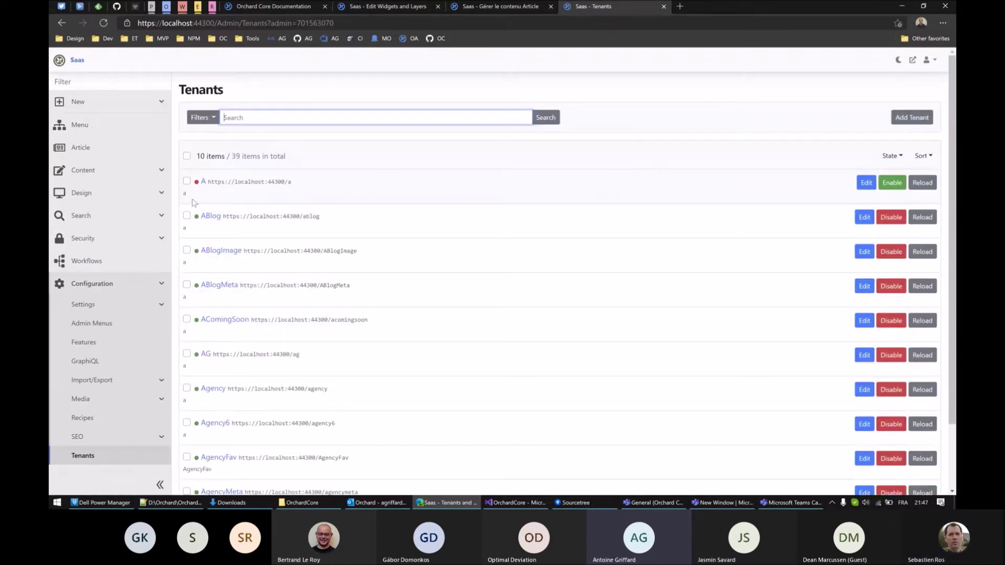
pyautogui.moveTo(197, 185)
pyautogui.moveTo(198, 220)
pyautogui.click(427, 224)
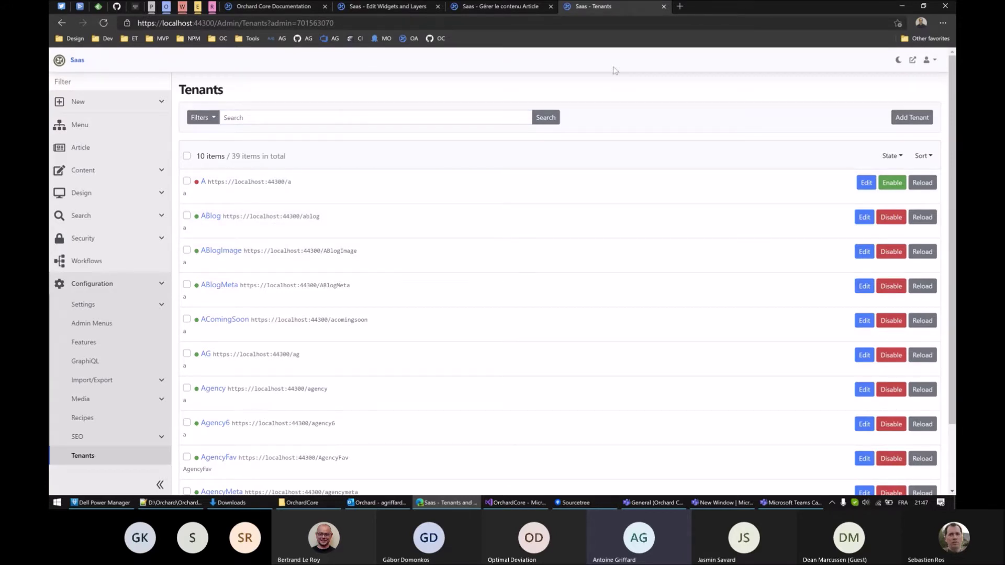
# Step: Hide the browser's favorites bar, and enable "Display titles in top bar" in the Admin settings and save
pyautogui.hotkey('ctrl', 'shift', 'b')
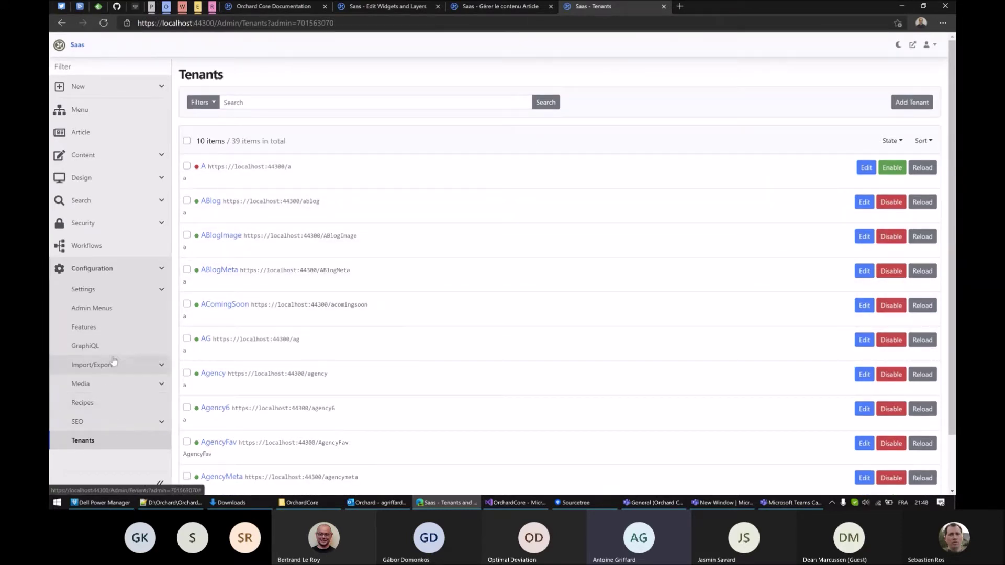
pyautogui.click(100, 295)
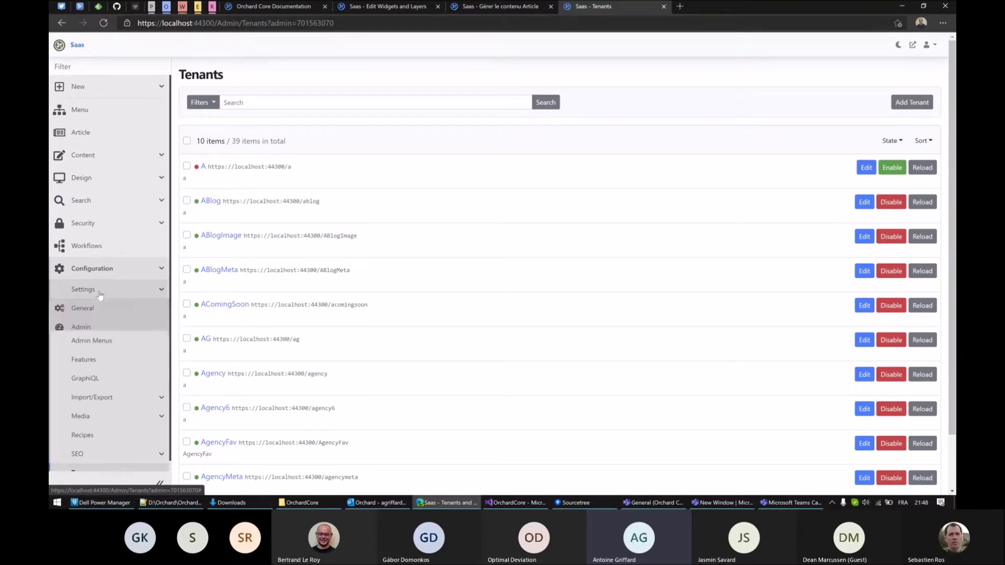
pyautogui.click(89, 330)
pyautogui.click(182, 156)
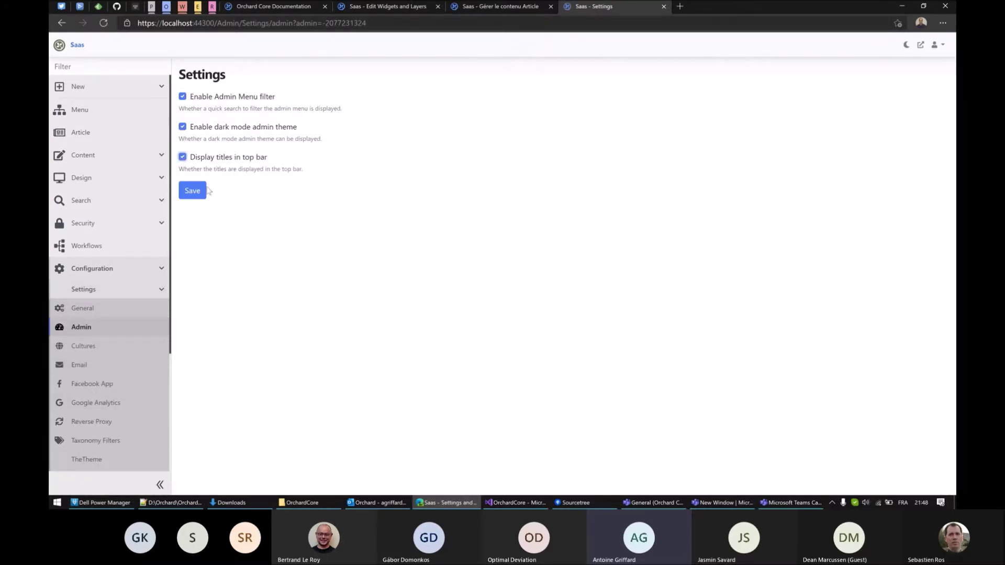
pyautogui.click(202, 192)
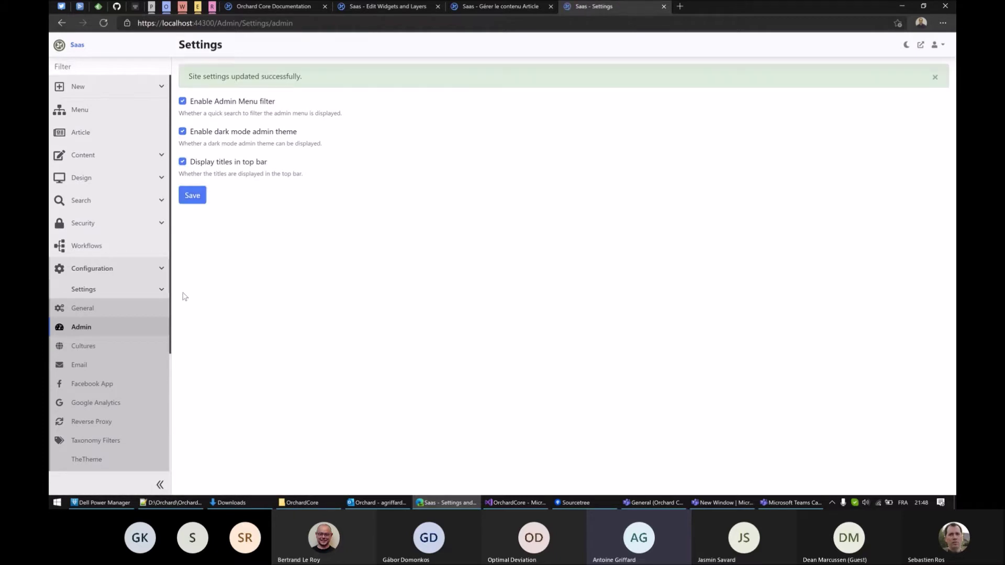
# Step: Return to the Tenants list under Configuration
pyautogui.scroll(-3, 116, 366)
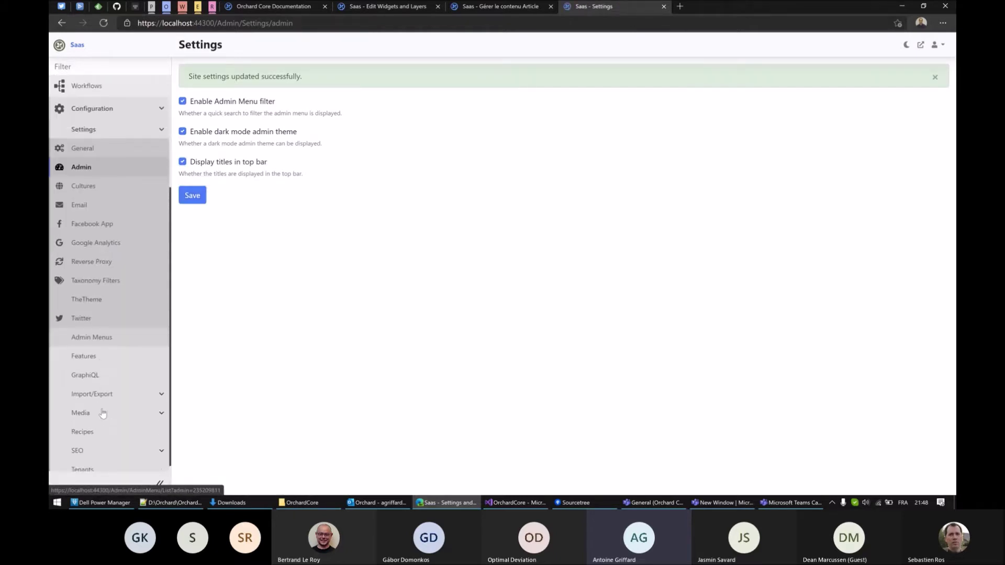
pyautogui.click(82, 462)
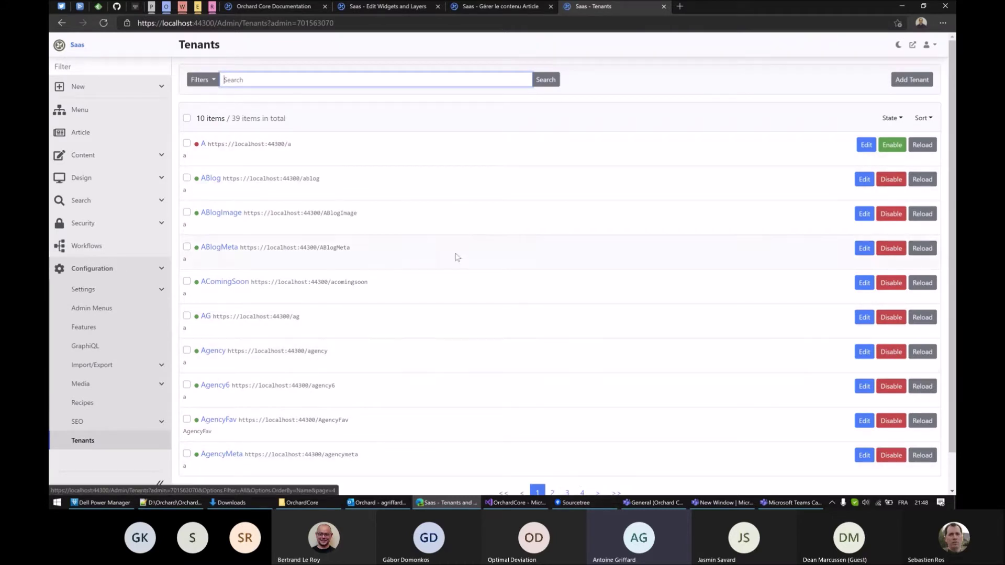
pyautogui.click(574, 107)
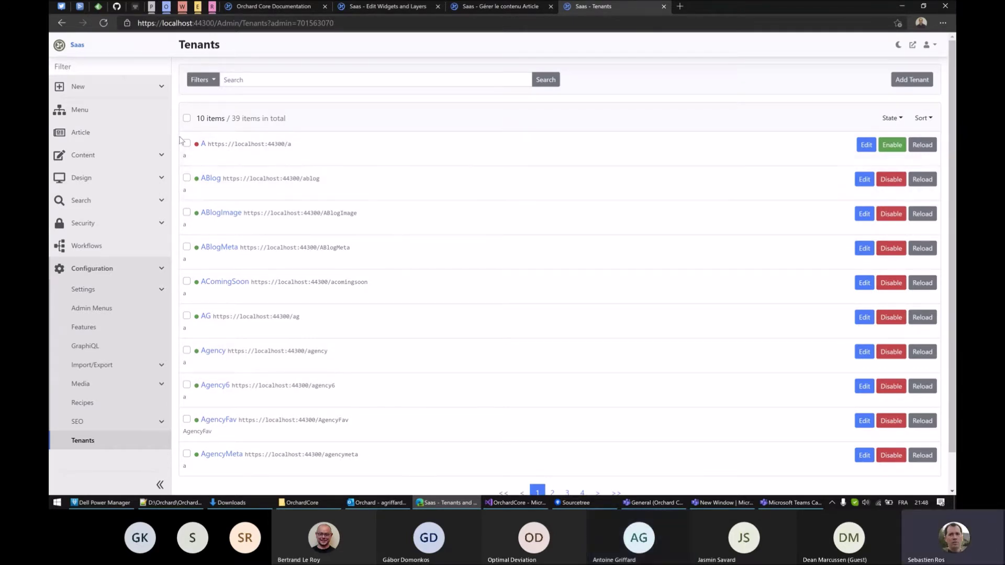
# Step: Inspect tenant A's status dot, remove the fa-xs class from its svg element, and close the developer tools
pyautogui.rightClick(197, 149)
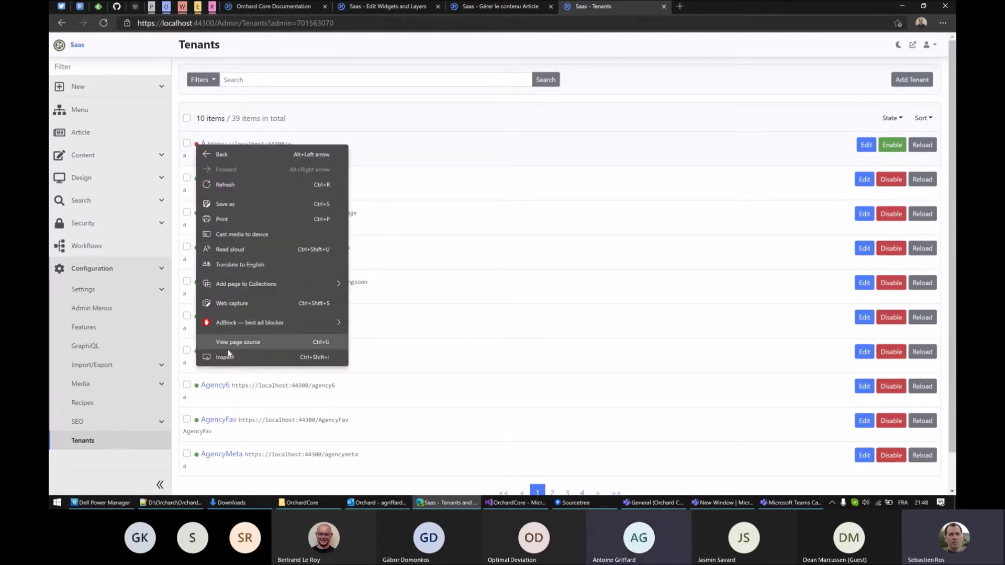
pyautogui.click(246, 359)
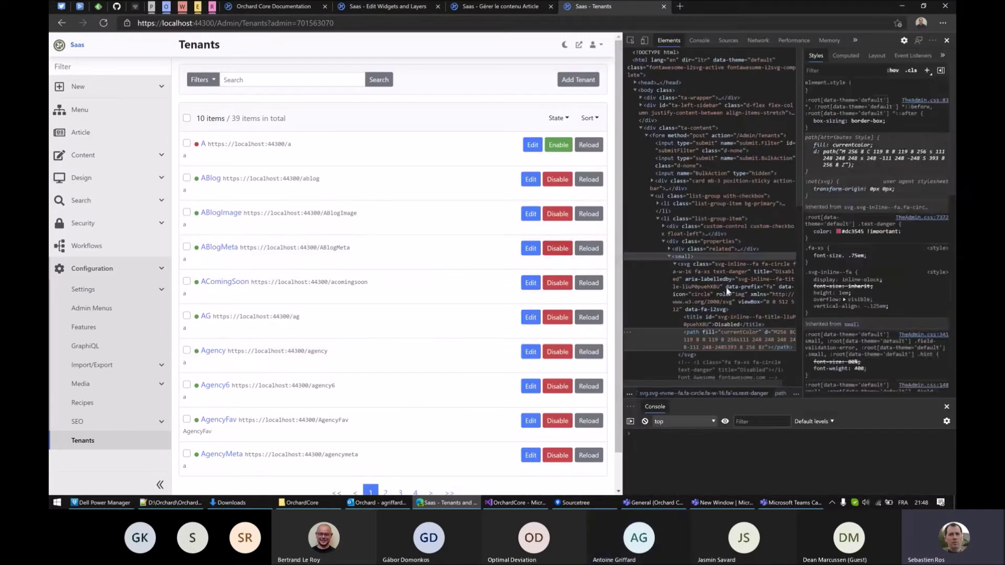
pyautogui.click(696, 269)
pyautogui.doubleClick(697, 270)
pyautogui.click(696, 271)
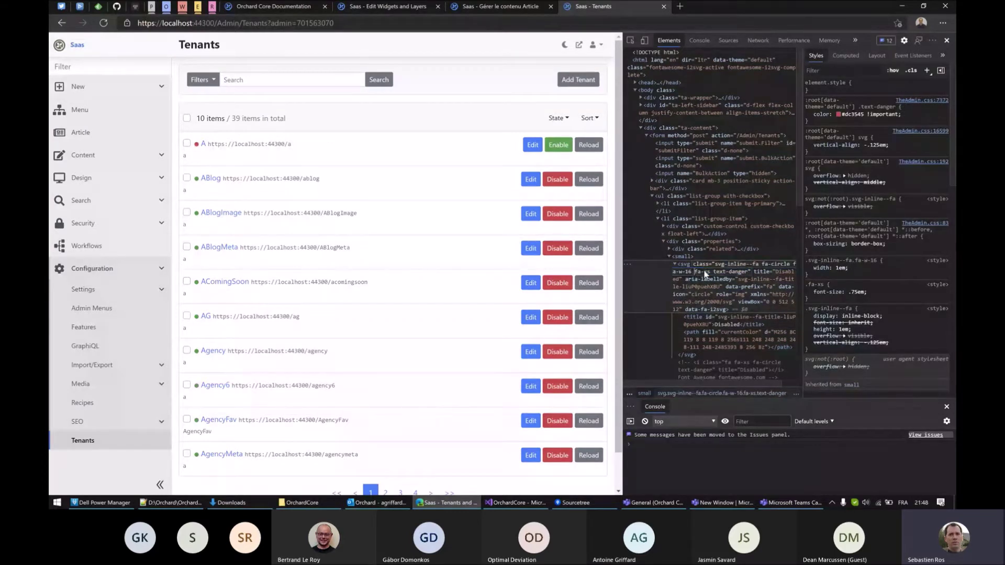
pyautogui.keyDown('shift'); pyautogui.click(712, 273); pyautogui.keyUp('shift')
pyautogui.press('BackSpace')
pyautogui.press('Return')
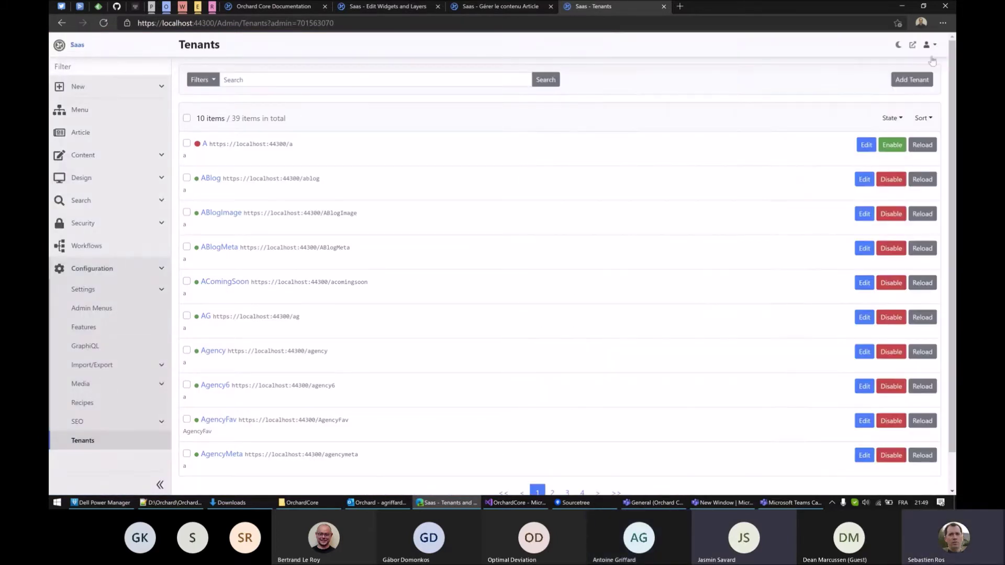
pyautogui.click(946, 41)
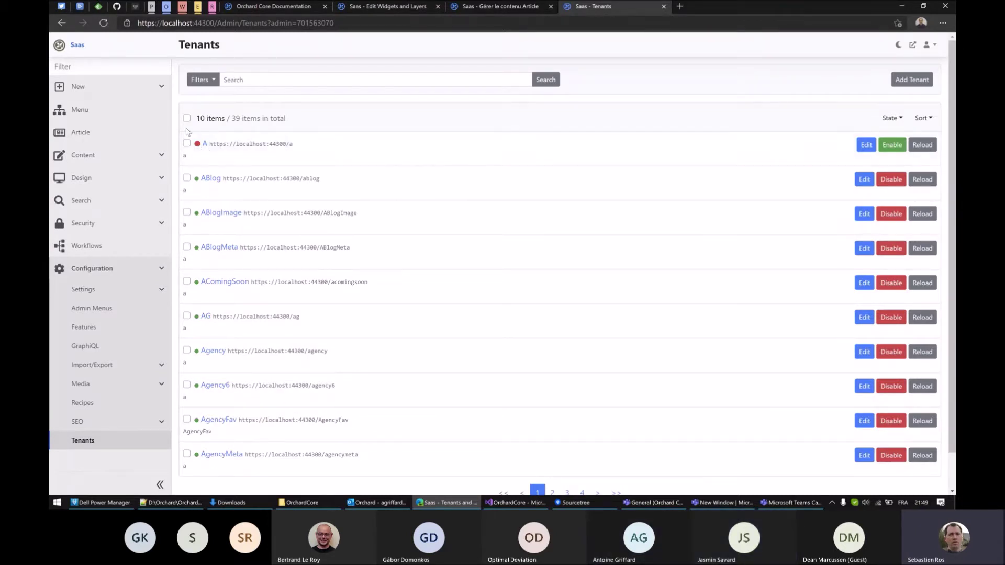
# Step: Select the A and ABlog tenants in the list
pyautogui.click(186, 143)
pyautogui.click(187, 179)
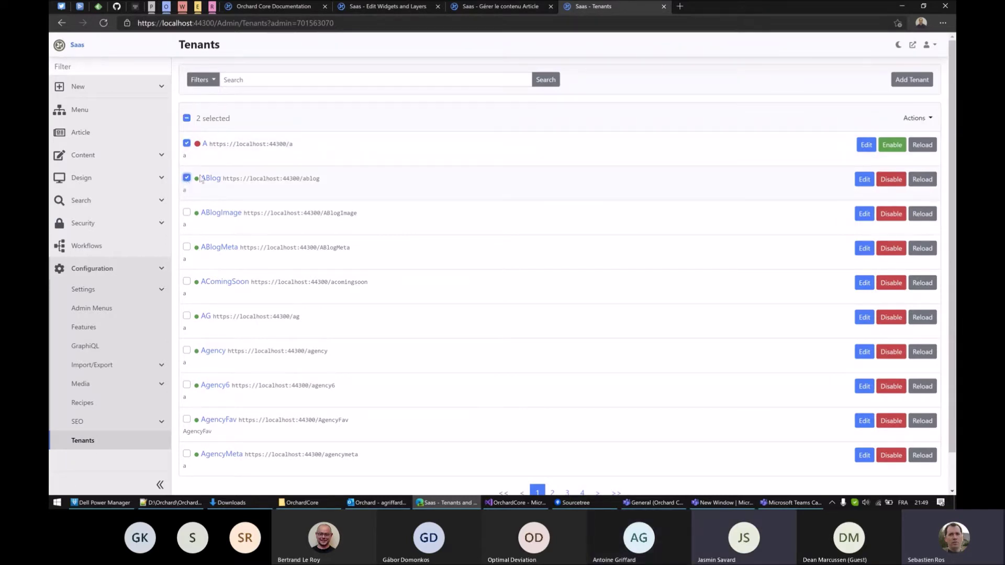
# Step: Open the OrchardCMS/OrchardCore GitHub repository in a new browser tab and show its issues
pyautogui.click(680, 8)
pyautogui.write('git')
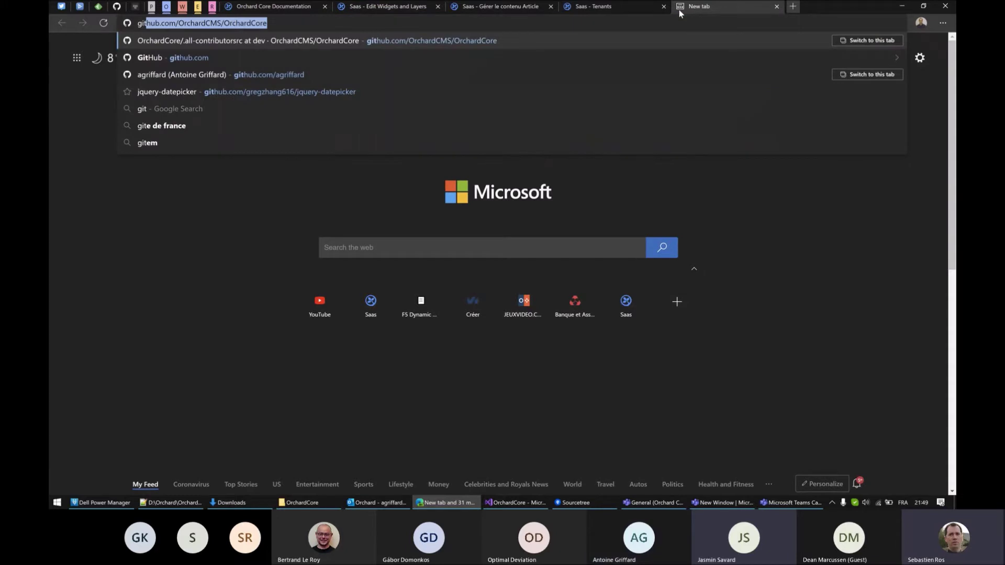
pyautogui.press('Return')
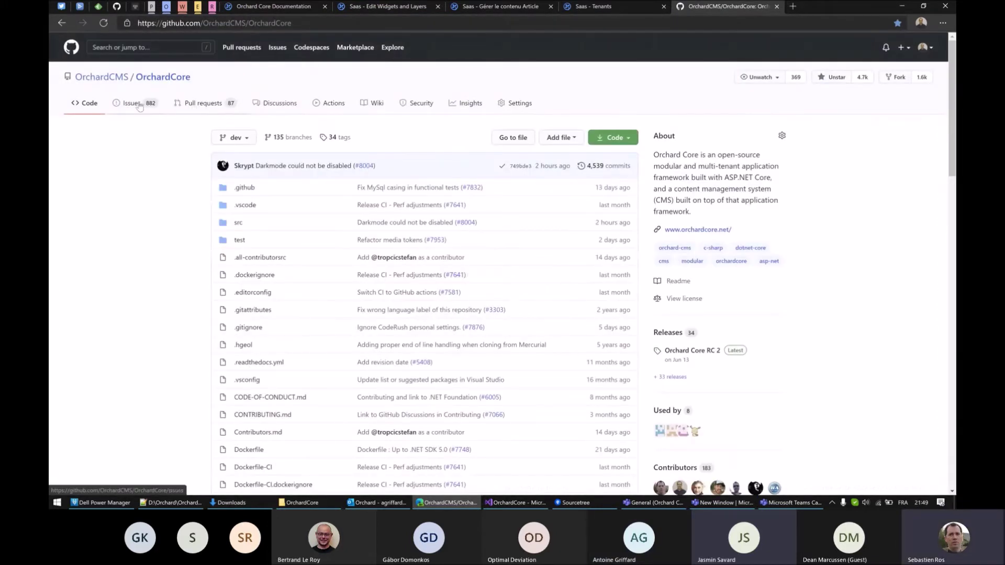
pyautogui.click(140, 113)
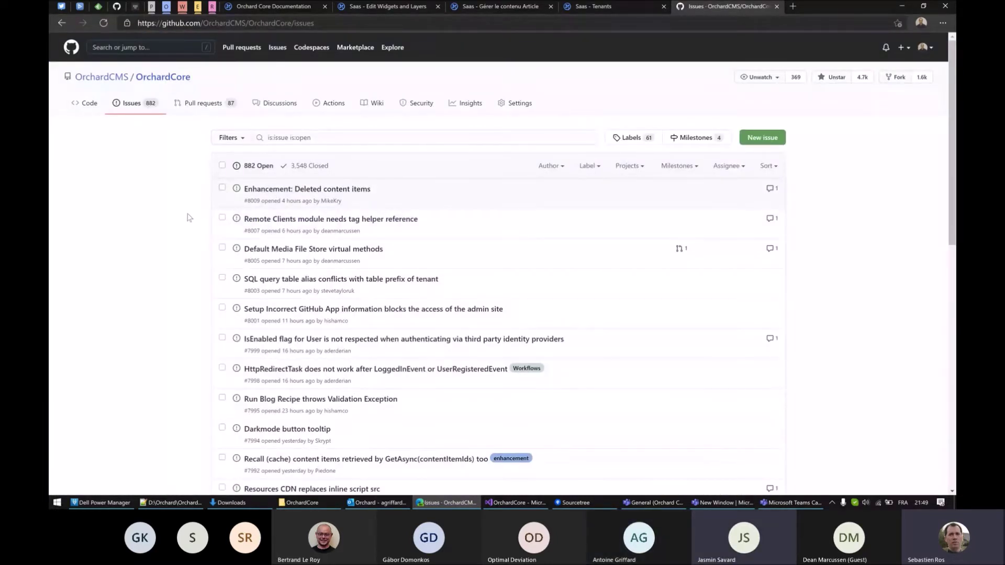
# Step: View the GitHub account options, and open the notifications inbox
pyautogui.click(924, 48)
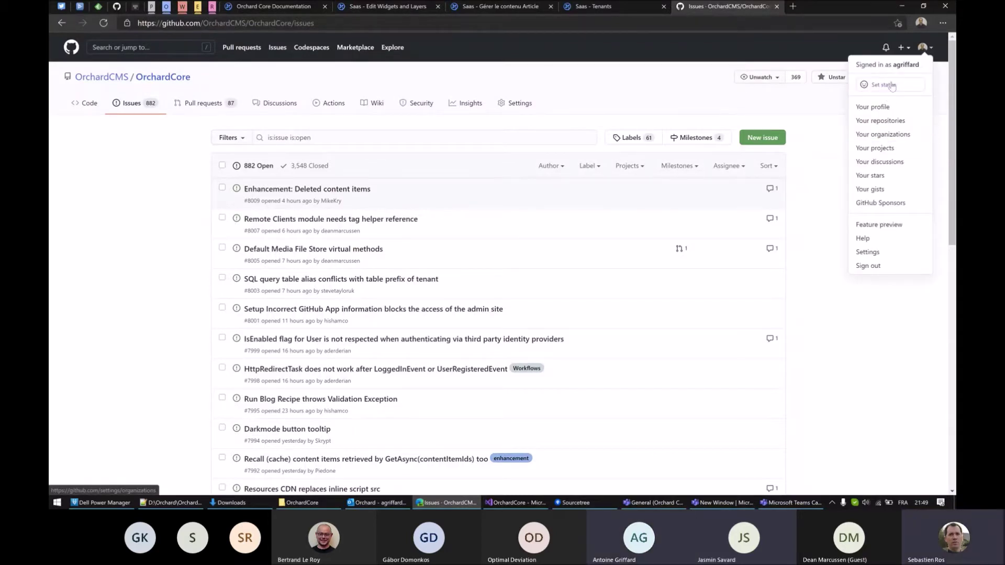
pyautogui.click(886, 51)
pyautogui.click(886, 51)
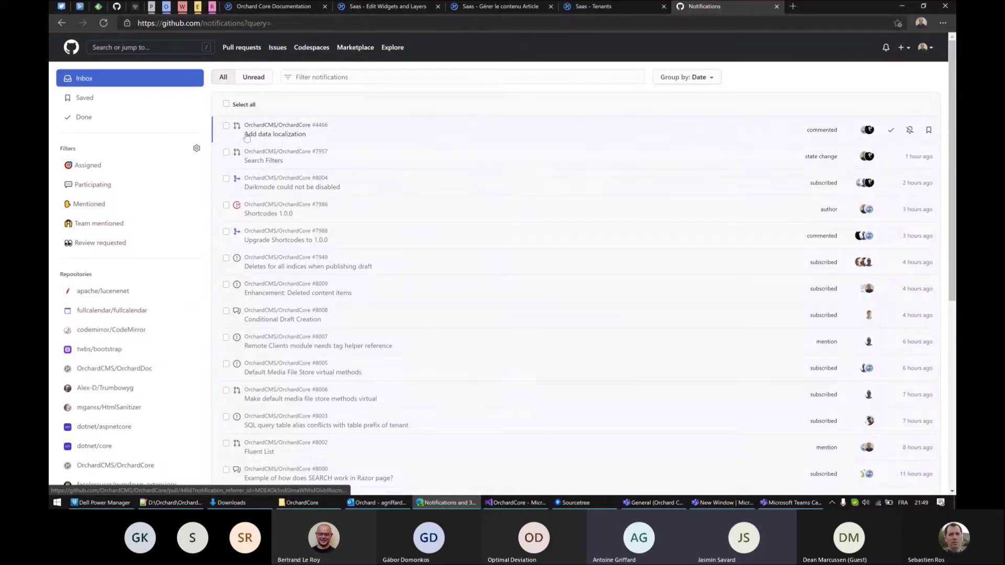
# Step: Mark the "Add data localization" and "Search Filters" notifications as unread
pyautogui.click(226, 126)
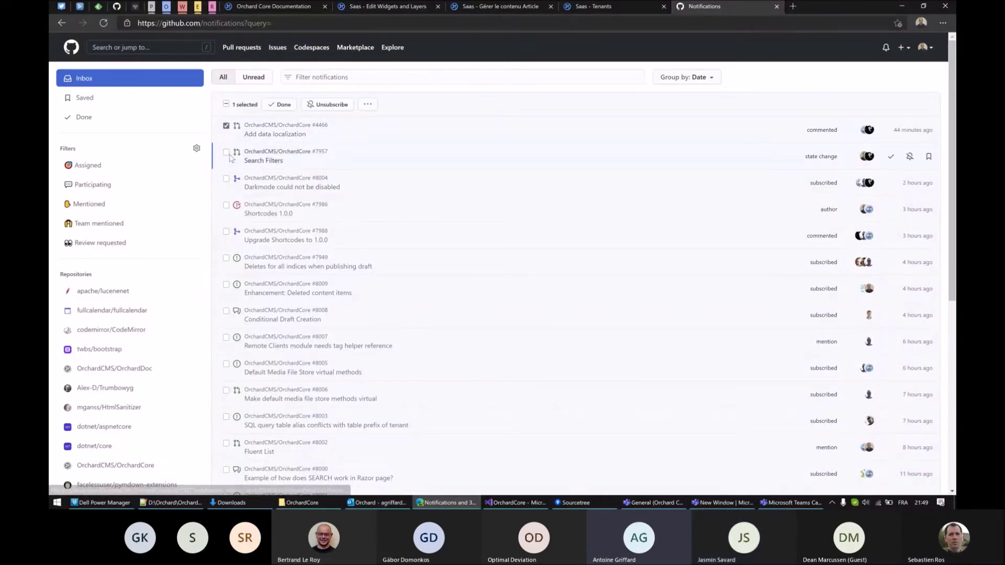
pyautogui.click(226, 153)
pyautogui.click(368, 105)
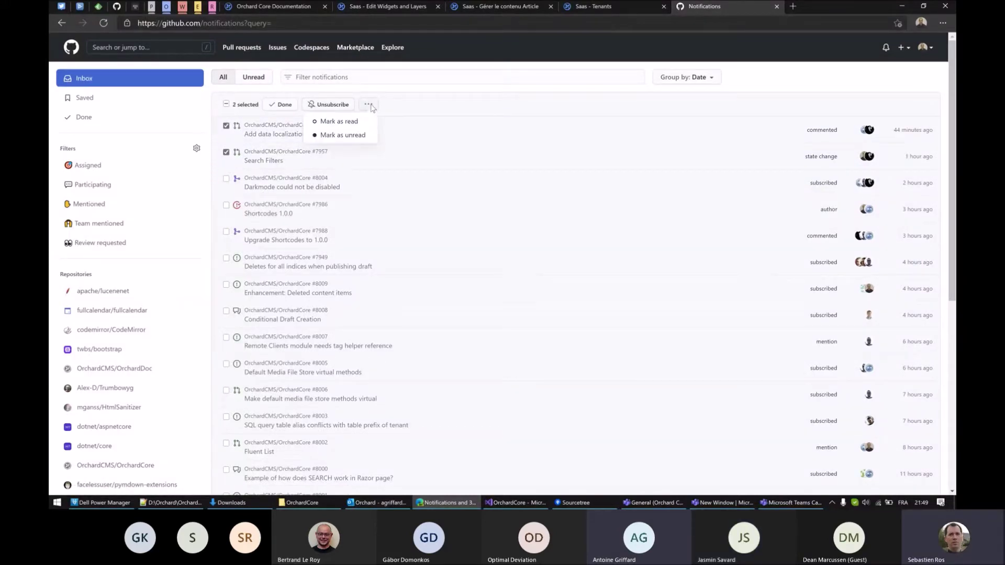
pyautogui.click(342, 135)
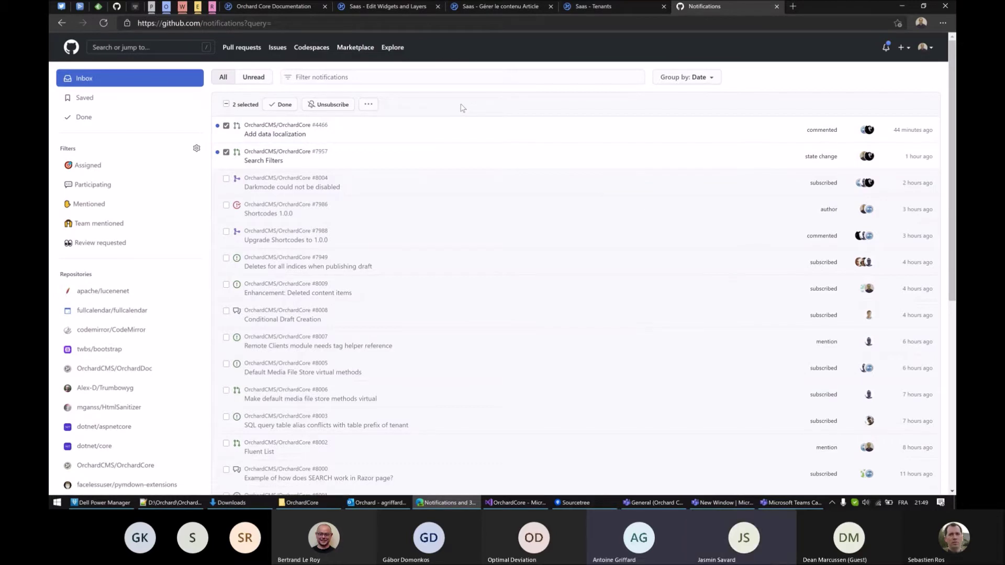
# Step: Compare the selected rows in the Orchard Core tenant list with those in the GitHub notifications inbox
pyautogui.click(626, 10)
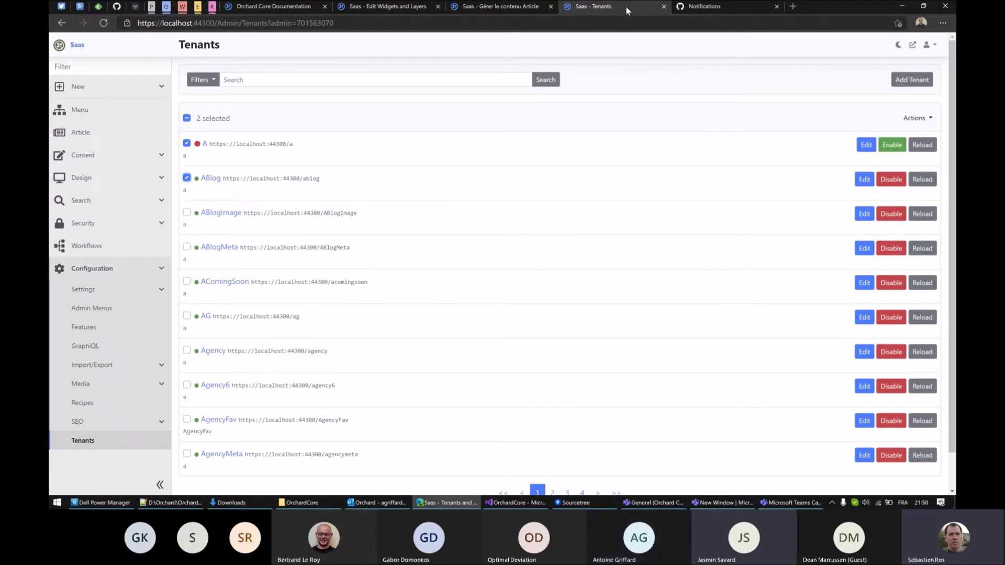
pyautogui.click(721, 9)
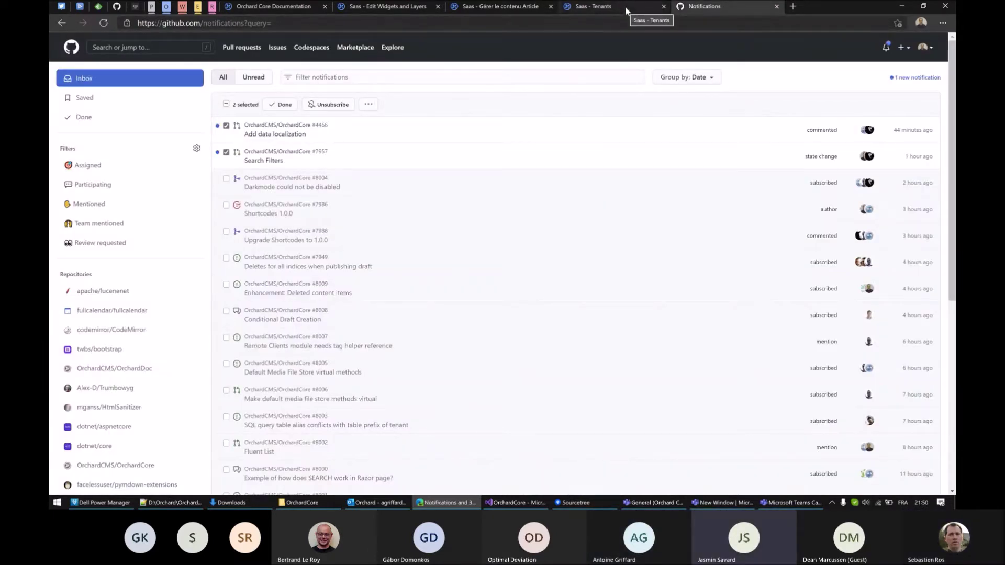
# Step: Replace the two-notification selection with all notifications on the page, and view the additional bulk actions
pyautogui.click(226, 125)
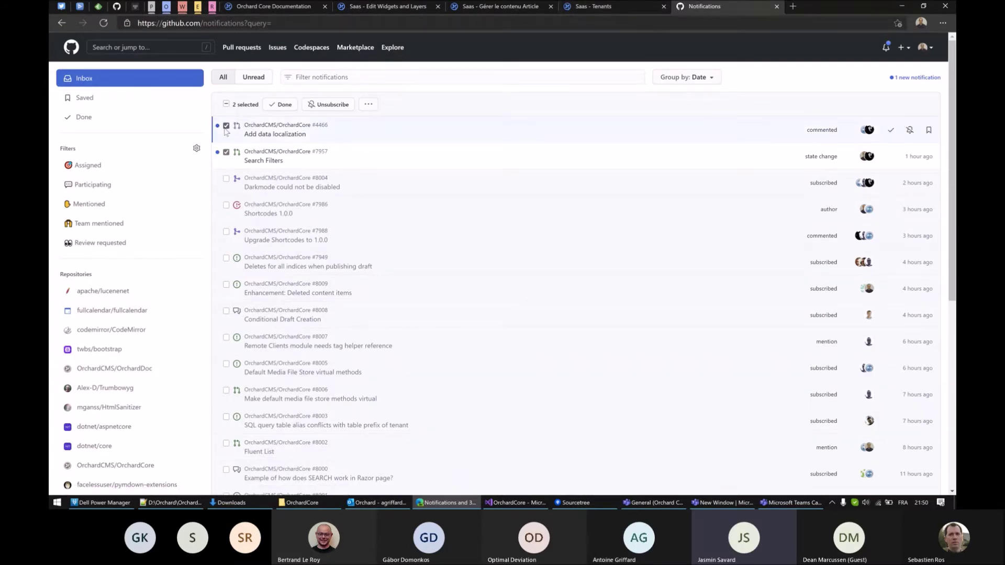
pyautogui.click(226, 153)
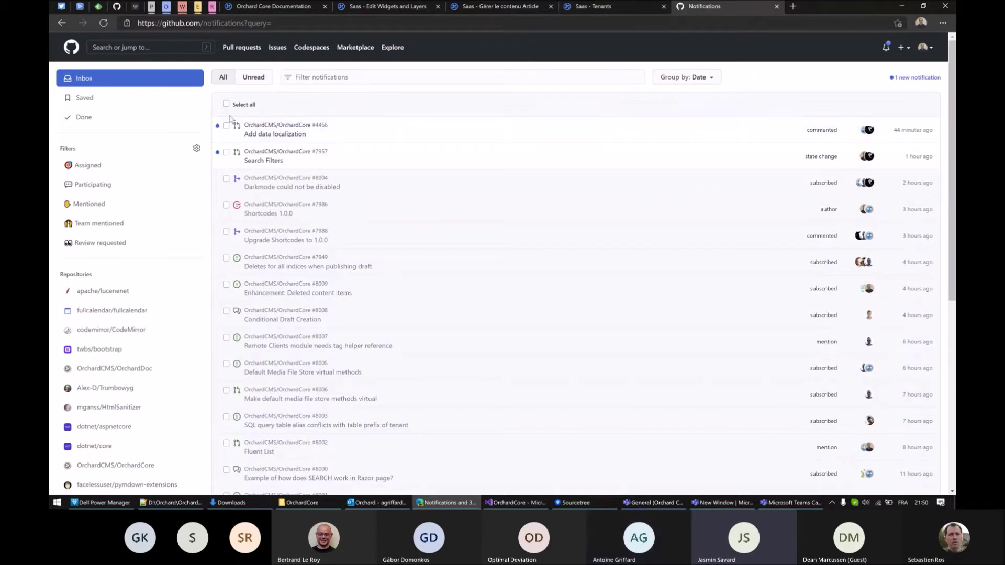
pyautogui.click(226, 104)
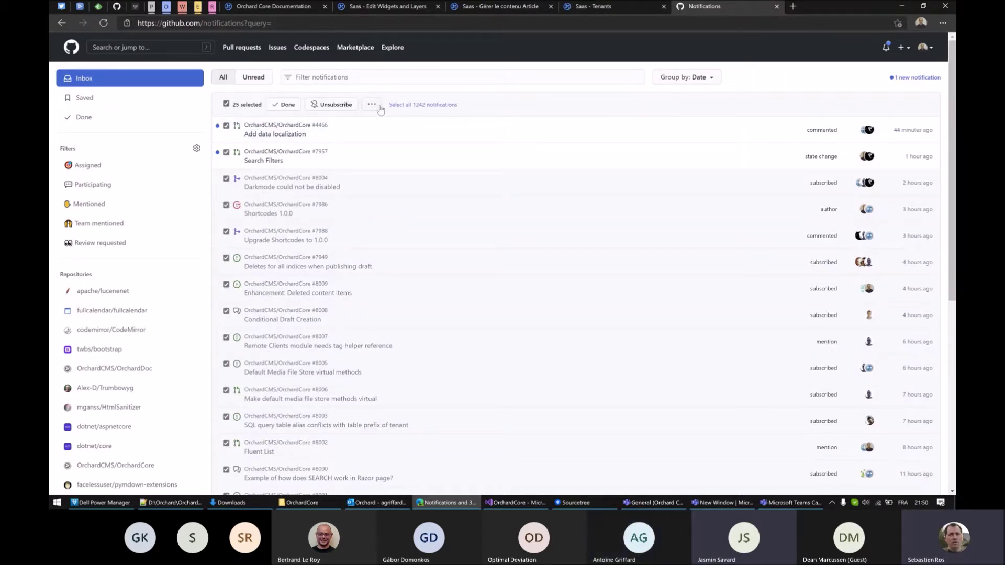
pyautogui.click(372, 107)
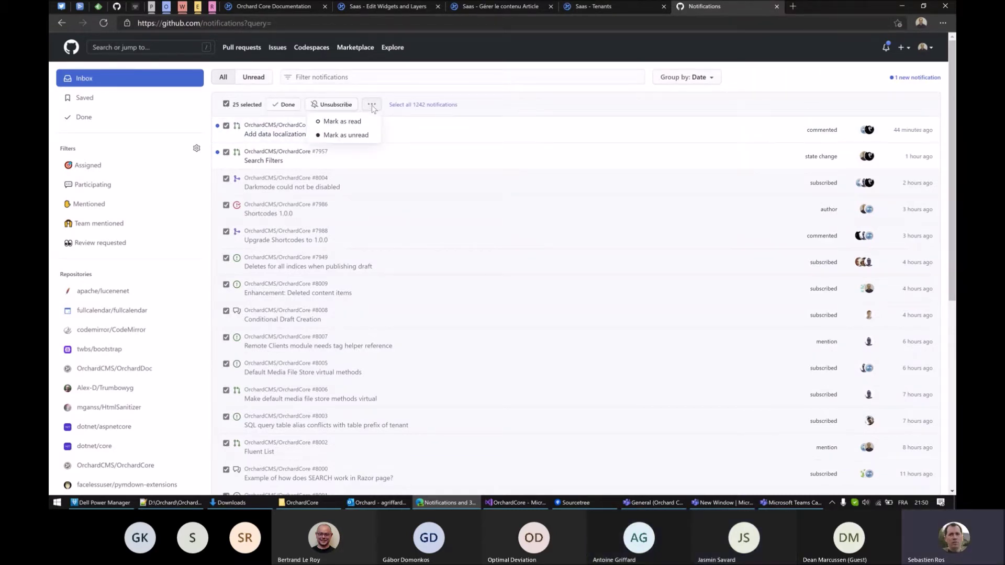
pyautogui.click(497, 110)
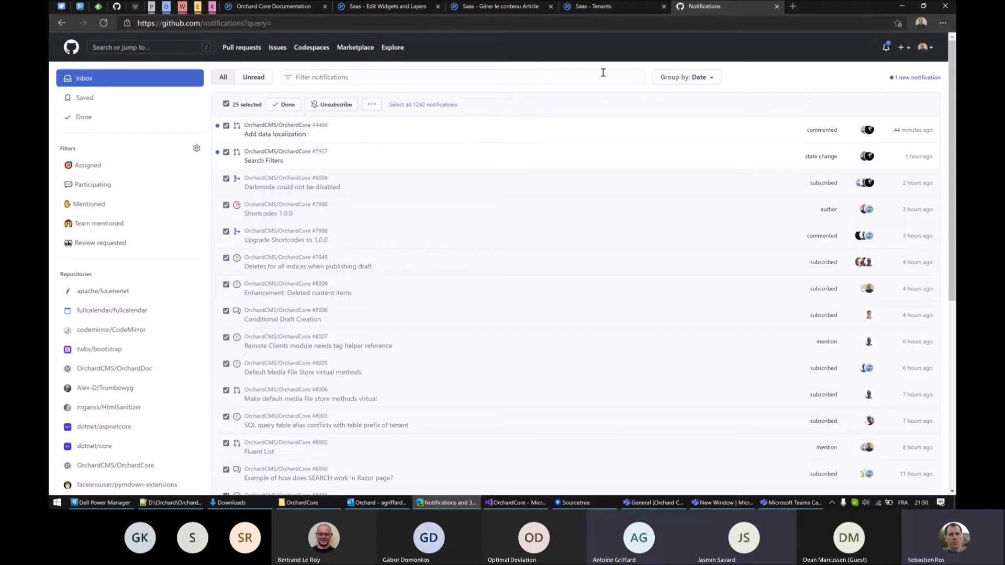
# Step: Switch between the Orchard Core tenant list and the GitHub inbox to compare their bulk action headers
pyautogui.click(623, 10)
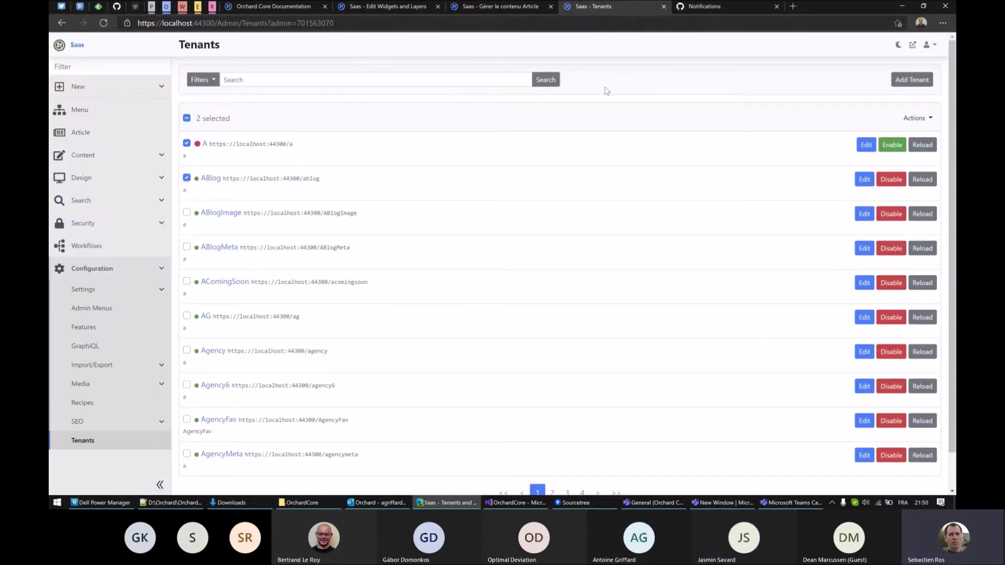
pyautogui.click(704, 10)
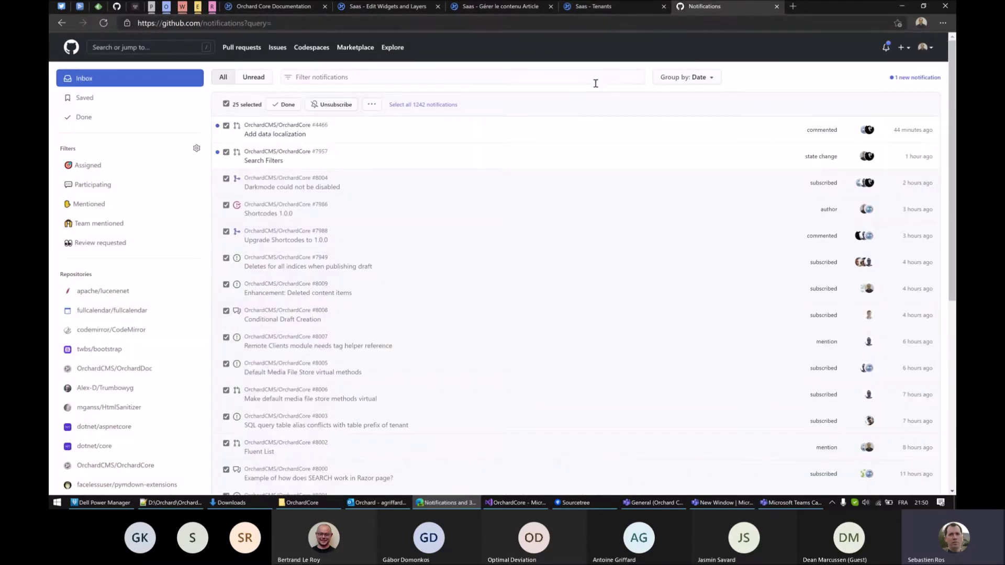
pyautogui.click(634, 11)
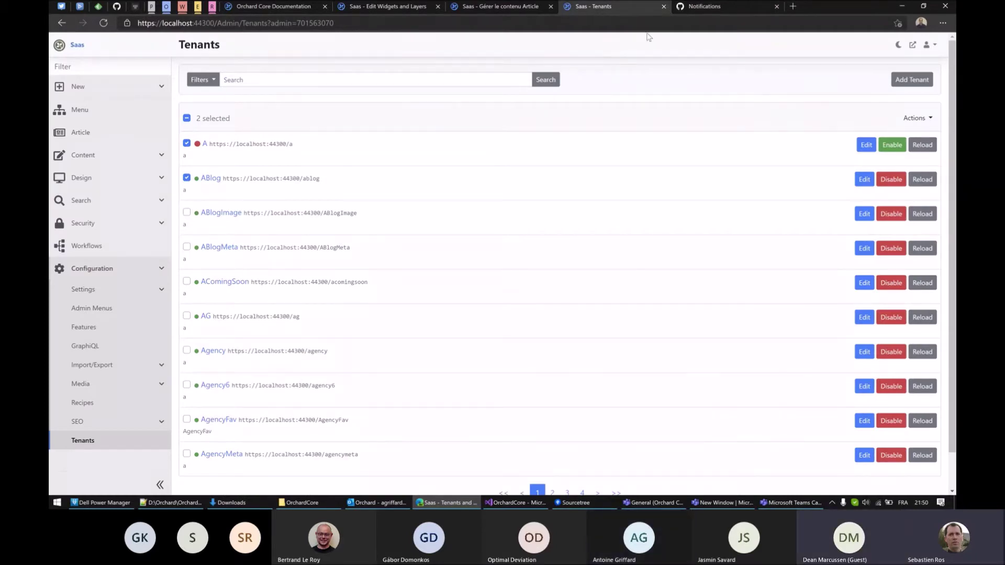
pyautogui.click(731, 13)
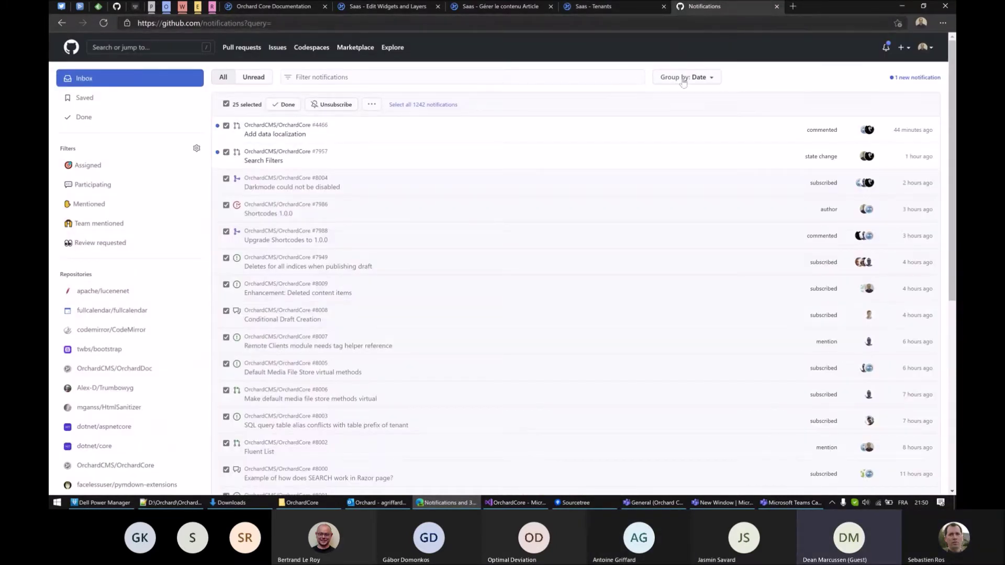
# Step: Reload the GitHub notifications inbox and view the options for creating new items
pyautogui.click(881, 48)
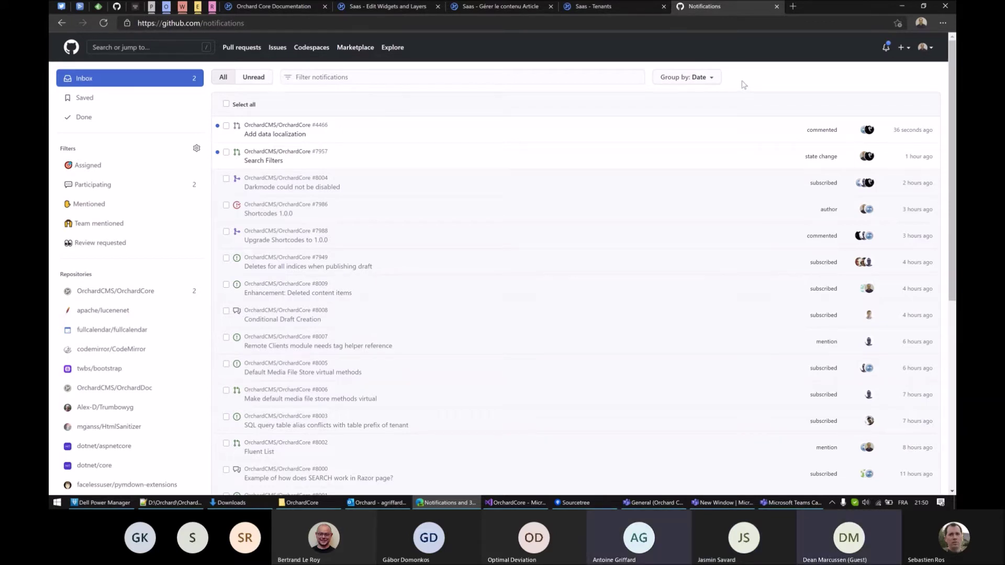
pyautogui.click(903, 50)
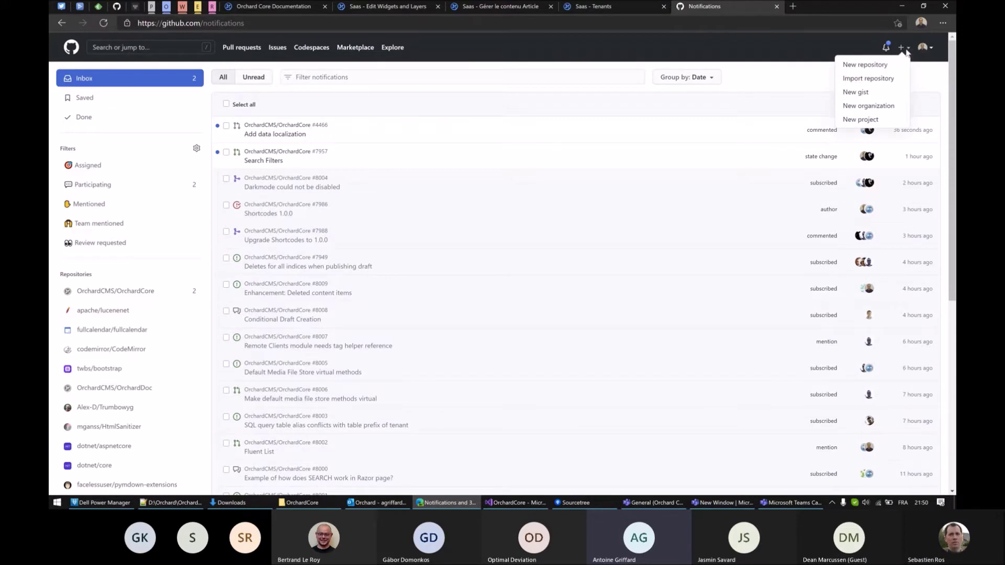
pyautogui.click(921, 69)
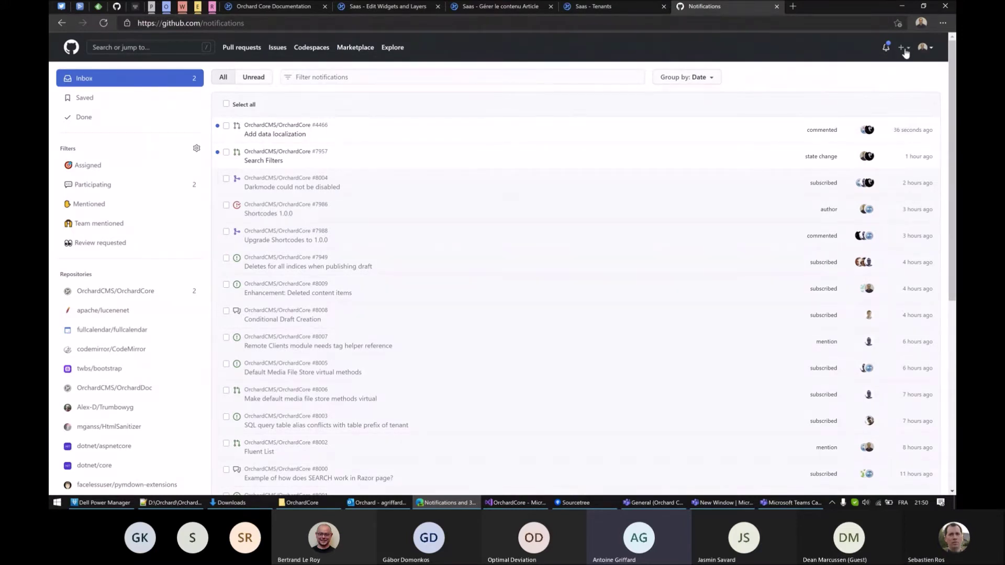
# Step: Switch to the Orchard Core Tenants page and toggle the New section of the admin menu, leaving it collapsed
pyautogui.click(602, 7)
pyautogui.click(141, 95)
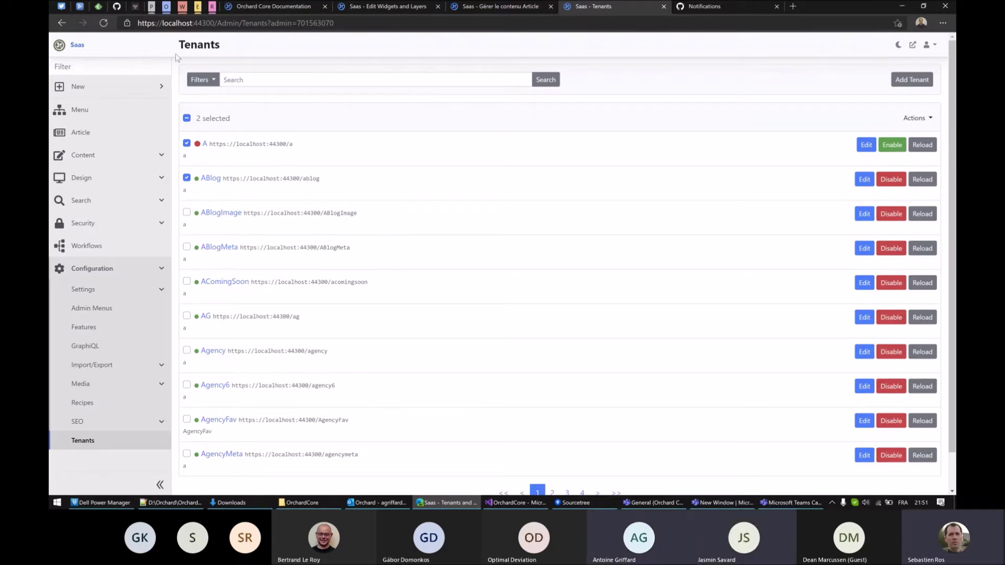
pyautogui.click(136, 94)
pyautogui.click(135, 95)
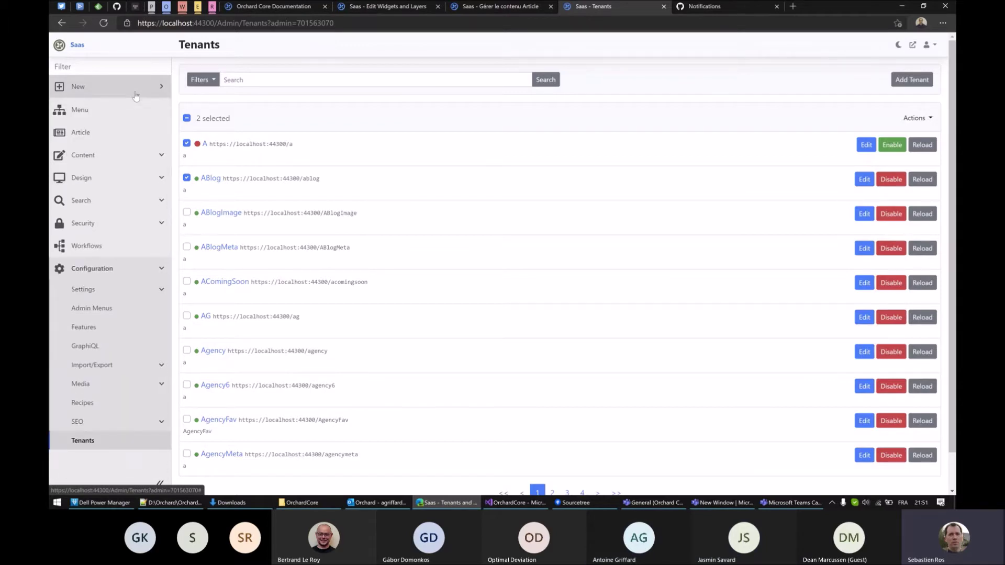
# Step: Collapse the admin sidebar to icons only and expand it again
pyautogui.click(161, 485)
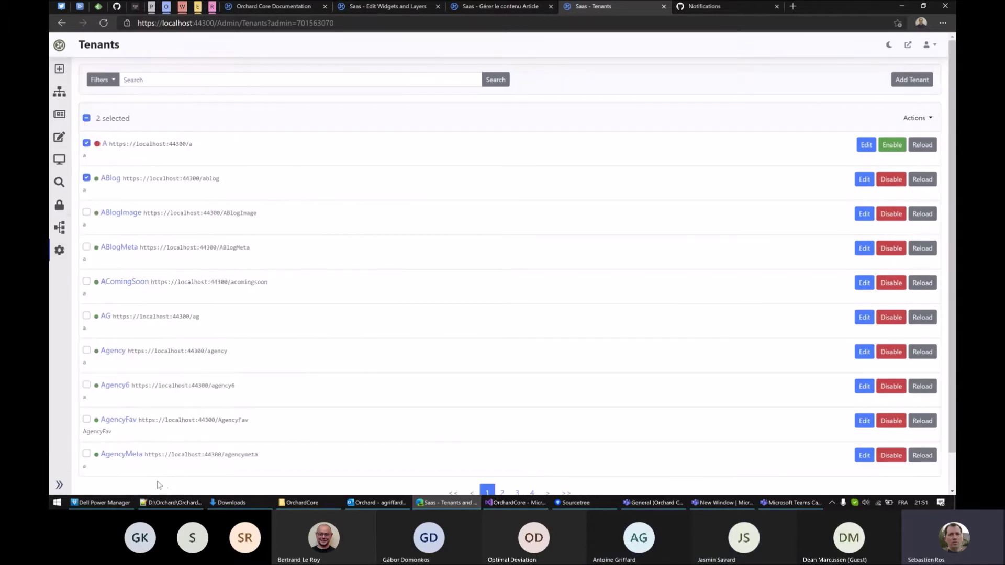
pyautogui.click(59, 485)
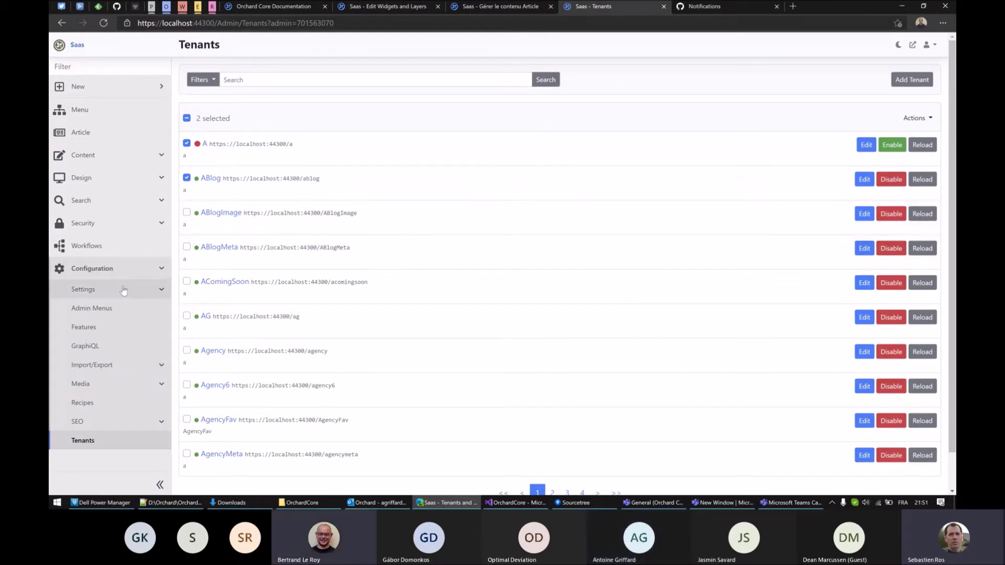
# Step: Collapse the Configuration section of the admin menu, and expand Content with its Content Definition subsection collapsed
pyautogui.click(157, 273)
pyautogui.click(136, 155)
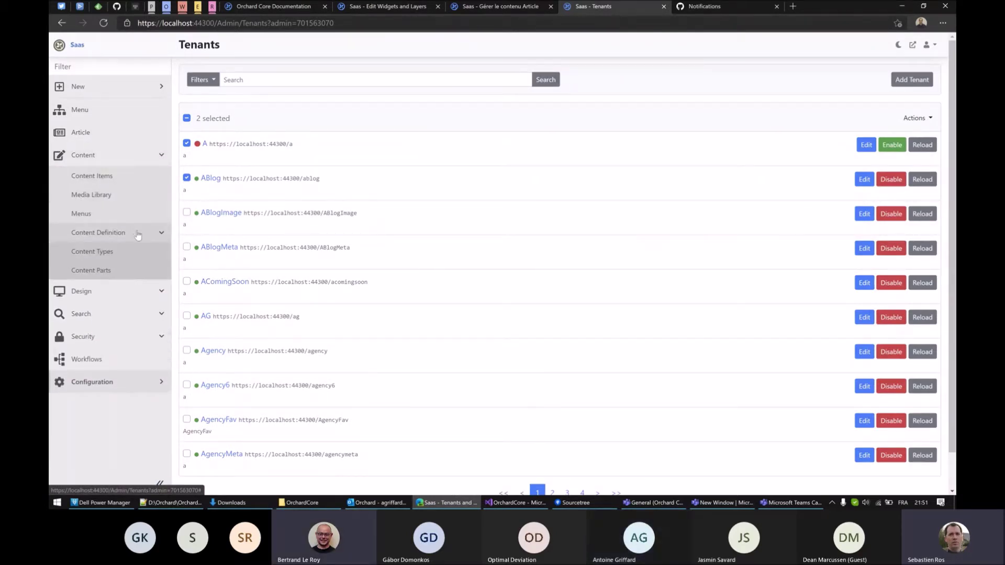
pyautogui.click(135, 233)
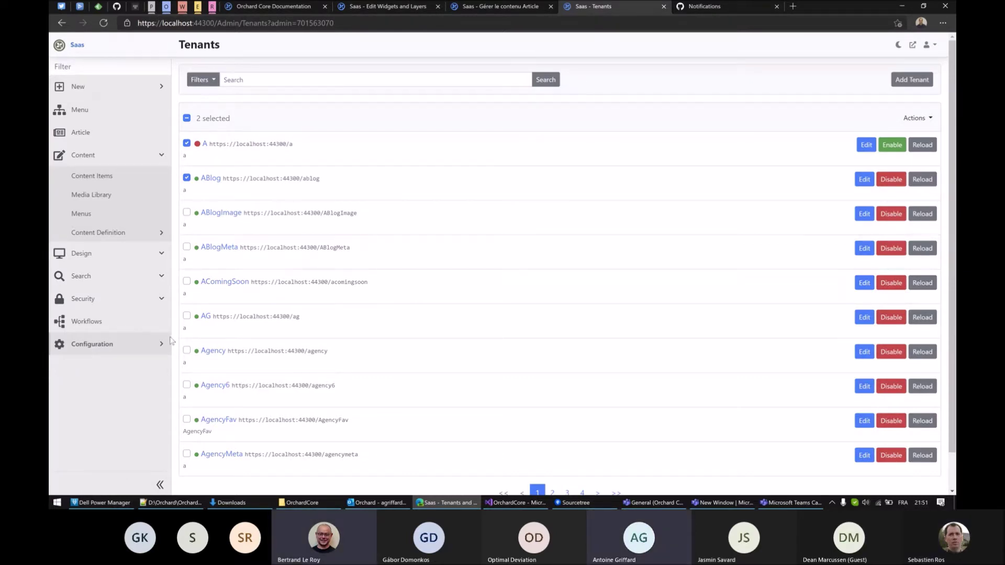
# Step: Expand the Configuration section and open the Admin Menus list
pyautogui.click(92, 344)
pyautogui.click(97, 385)
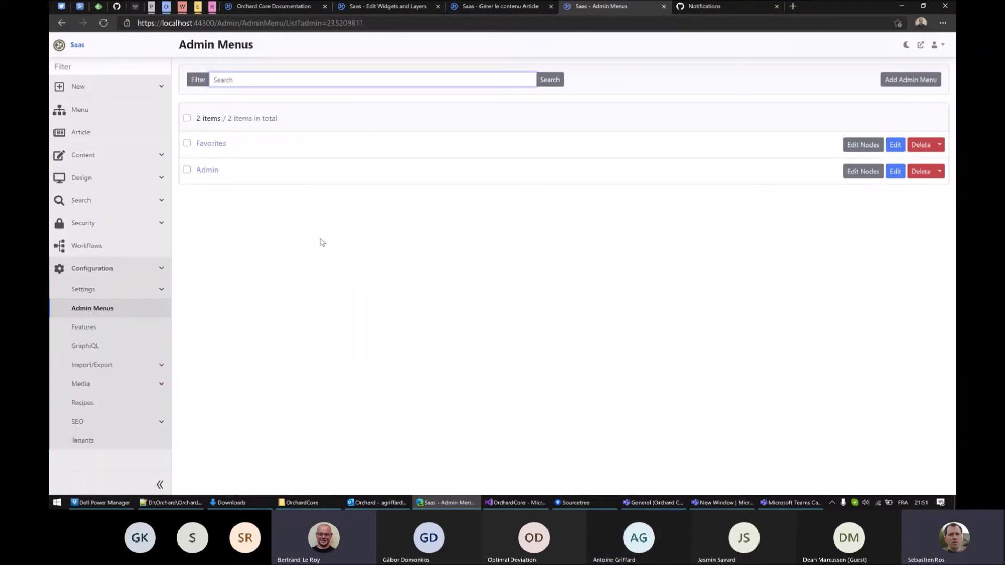
pyautogui.click(322, 241)
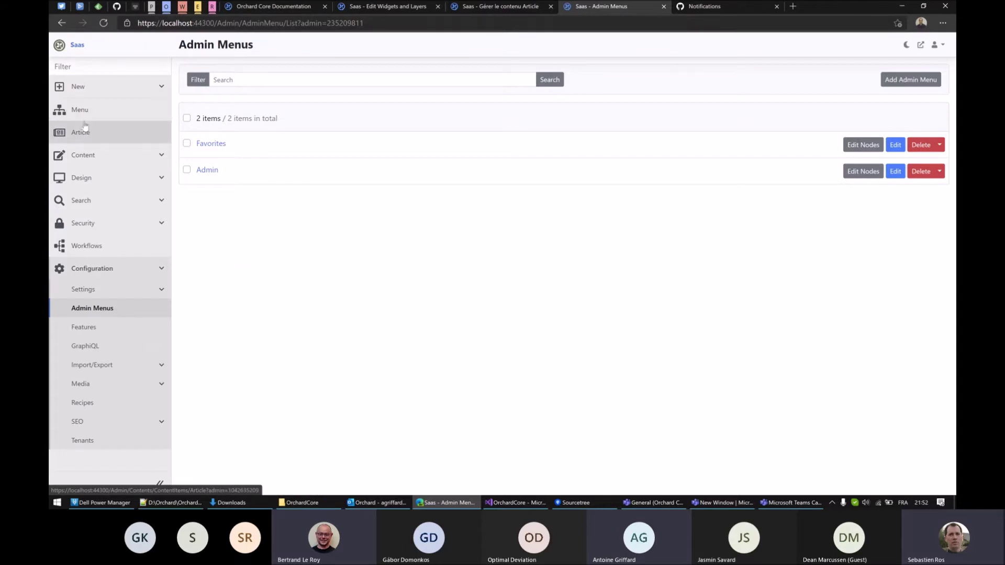
# Step: View the nodes of the Favorites and Admin menus, returning to the Admin Menus list after each
pyautogui.click(212, 148)
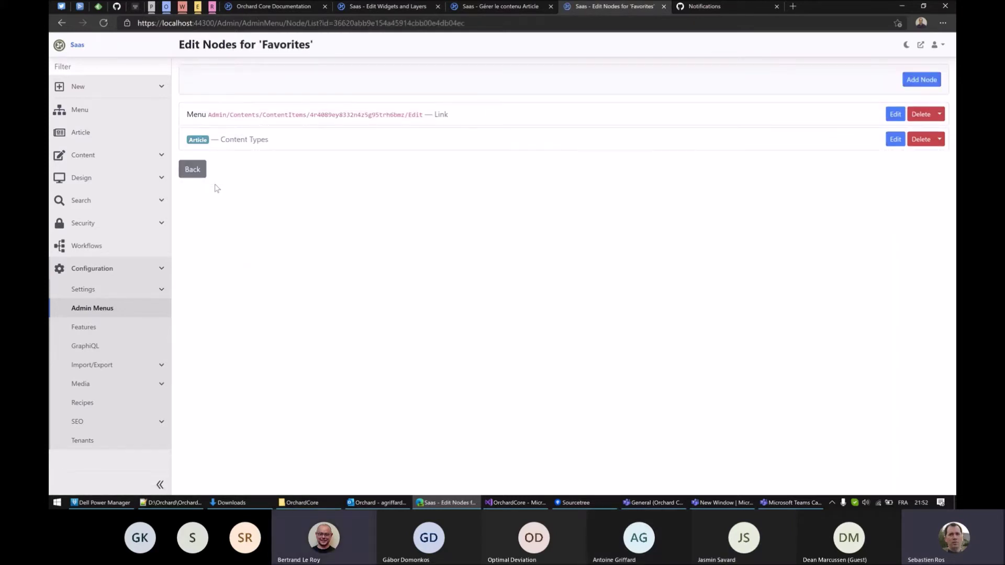
pyautogui.click(66, 24)
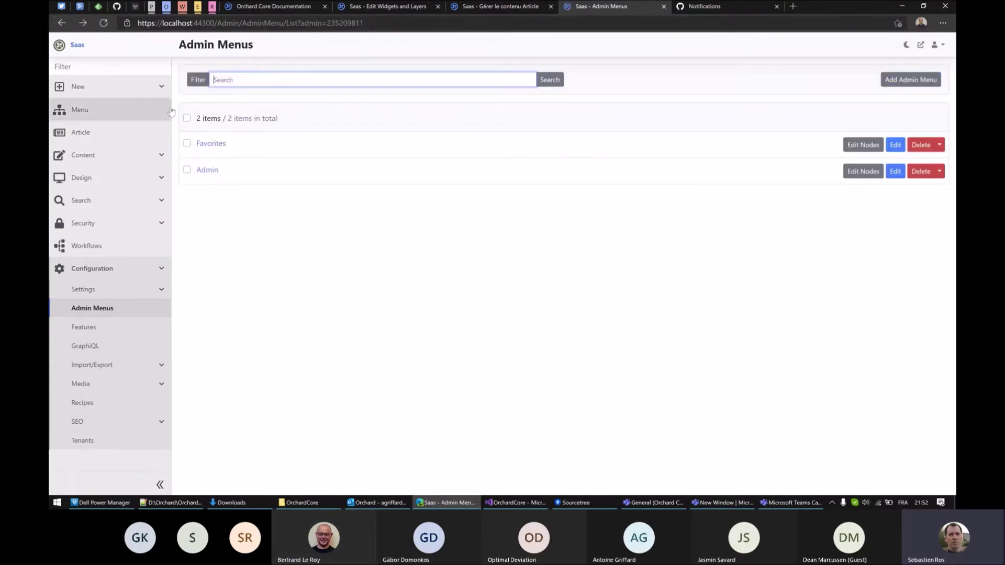
pyautogui.click(207, 170)
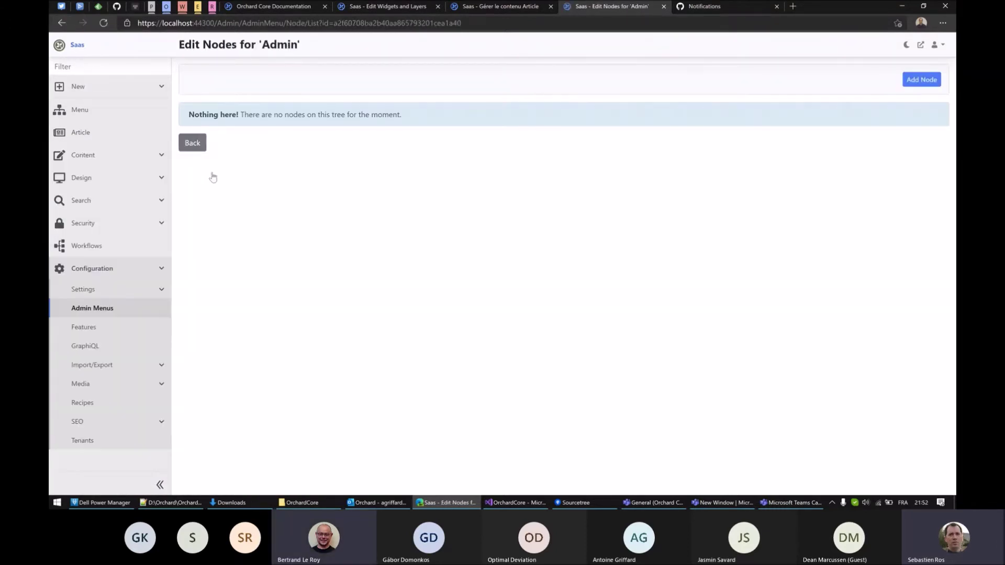
pyautogui.click(61, 23)
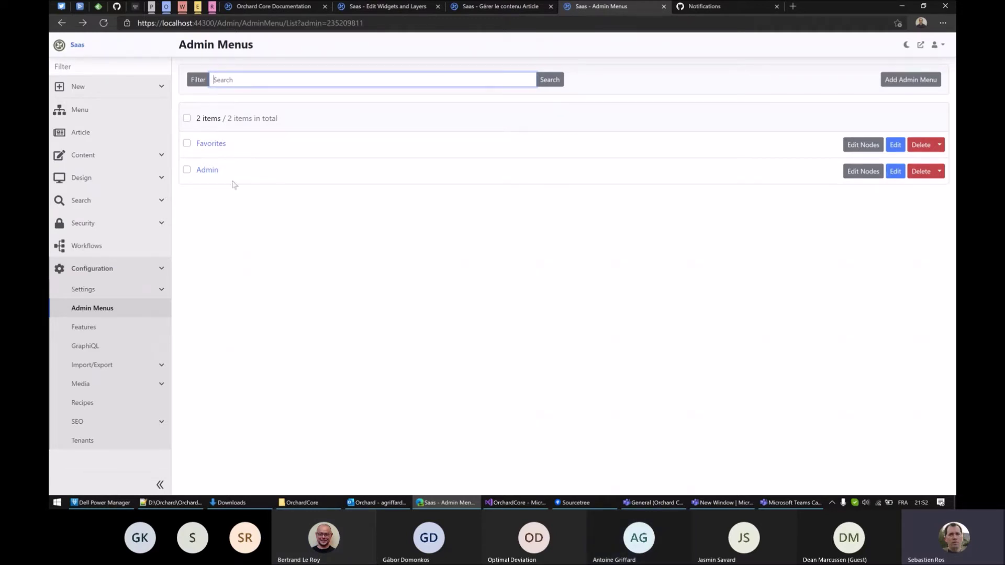
# Step: Examine the Link and Content Types nodes of the Favorites menu, and return to the Admin Menus list
pyautogui.click(215, 146)
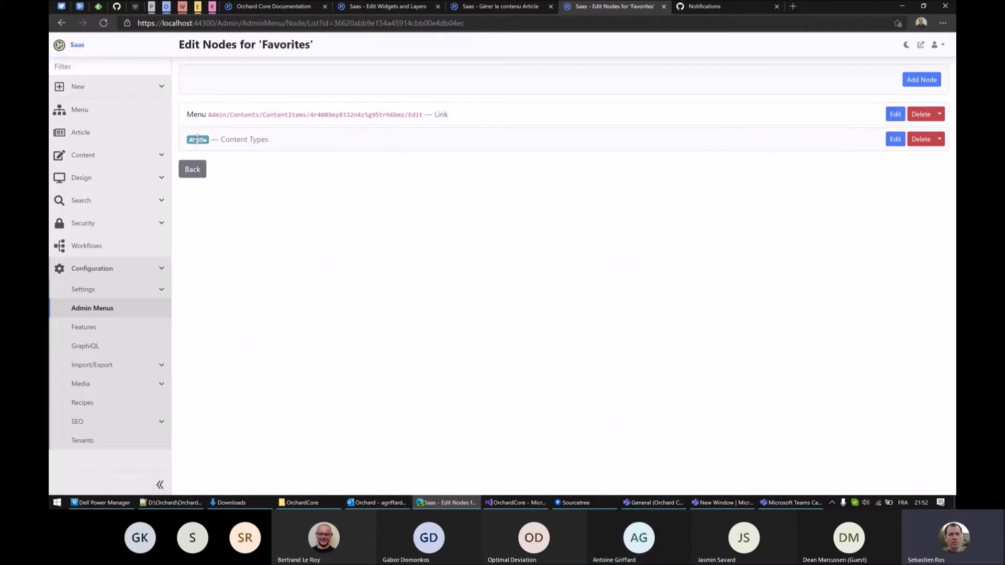
pyautogui.moveTo(285, 129)
pyautogui.mouseDown()
pyautogui.moveTo(280, 113)
pyautogui.moveTo(184, 137)
pyautogui.moveTo(187, 109)
pyautogui.moveTo(287, 139)
pyautogui.mouseUp()
pyautogui.moveTo(219, 139); pyautogui.dragTo(453, 121)
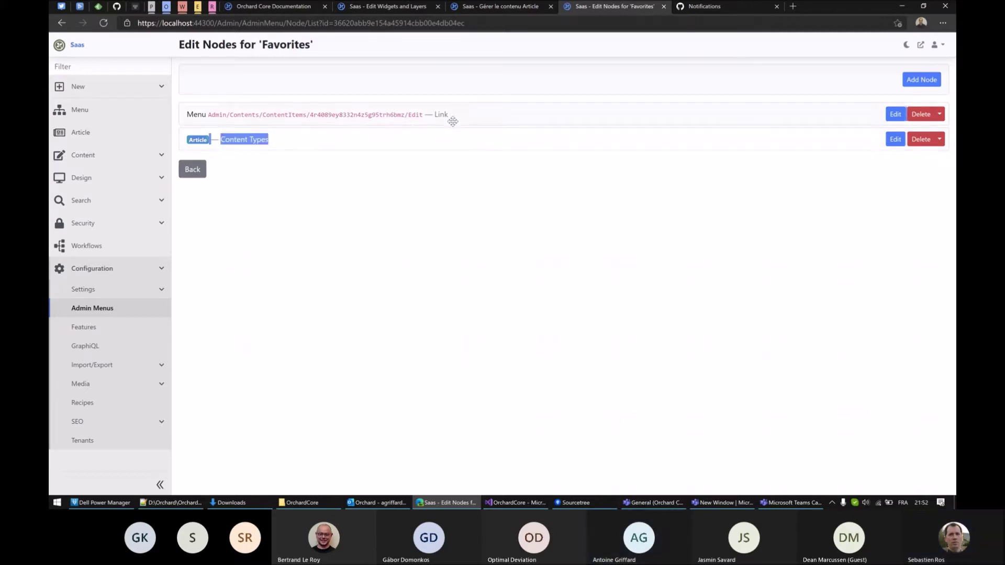
pyautogui.click(453, 121)
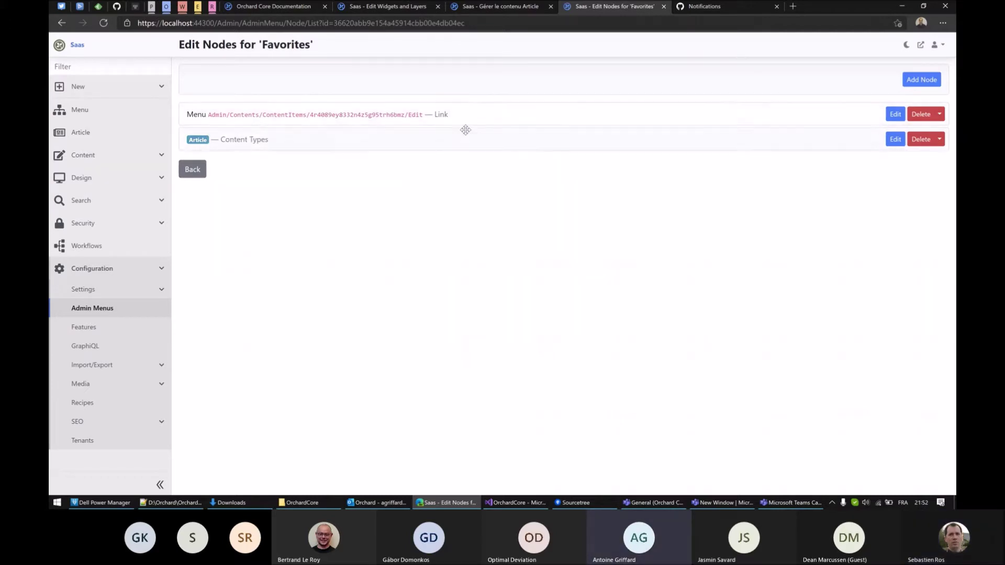
pyautogui.click(192, 170)
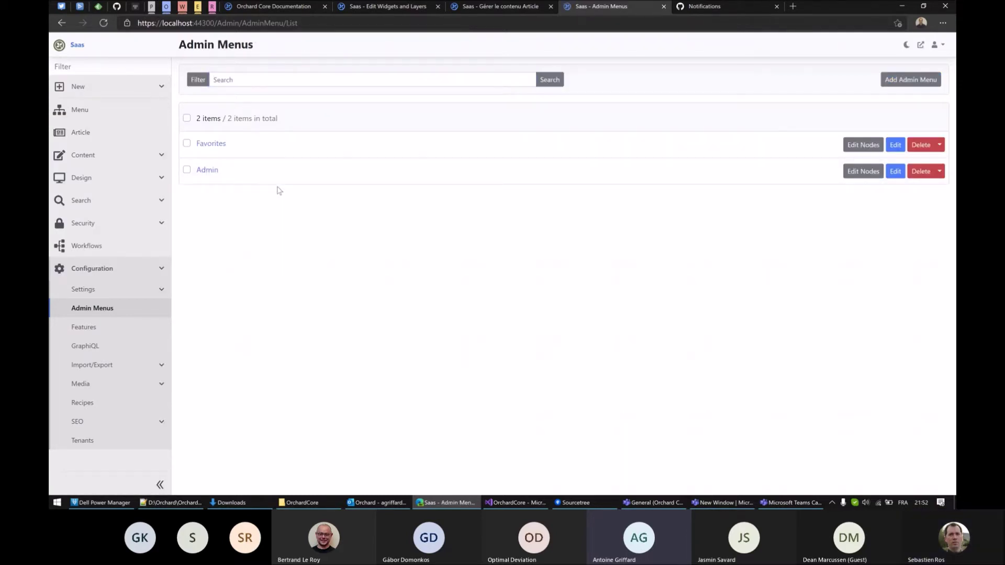
# Step: Expand the Content section and open the list of content items
pyautogui.click(126, 157)
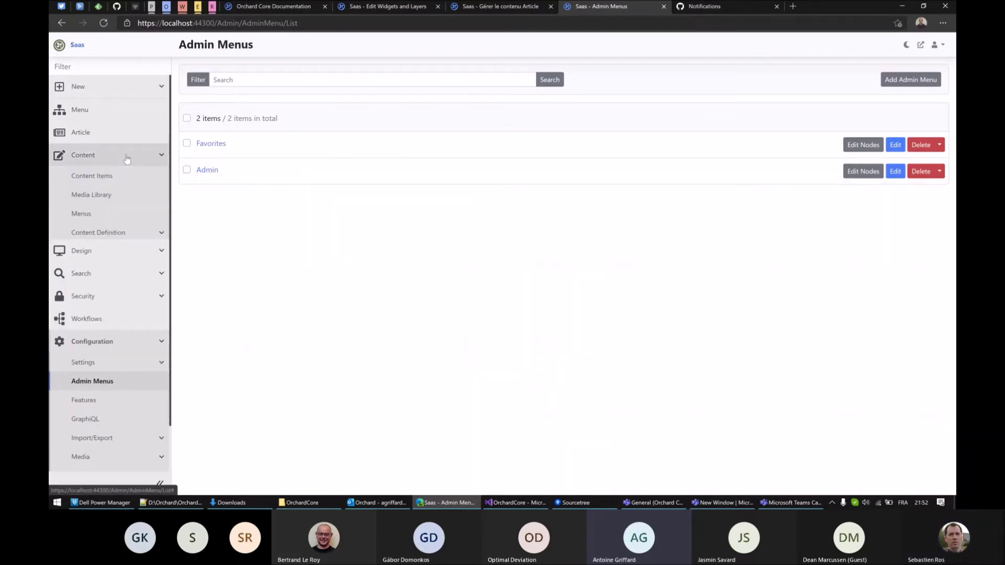
pyautogui.click(98, 180)
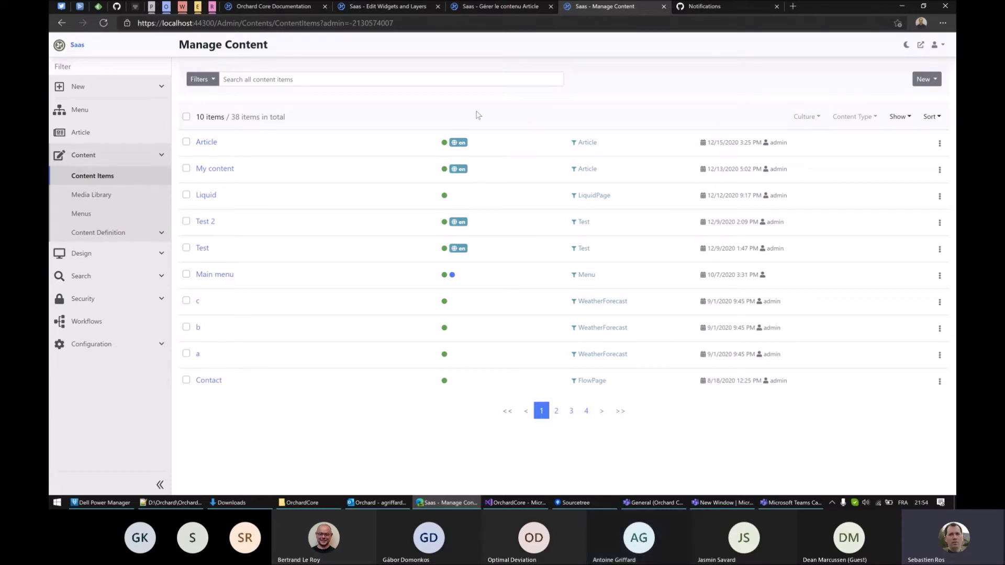
# Step: Switch to the GitHub notifications page and go back to the OrchardCore repository's issues list
pyautogui.click(734, 11)
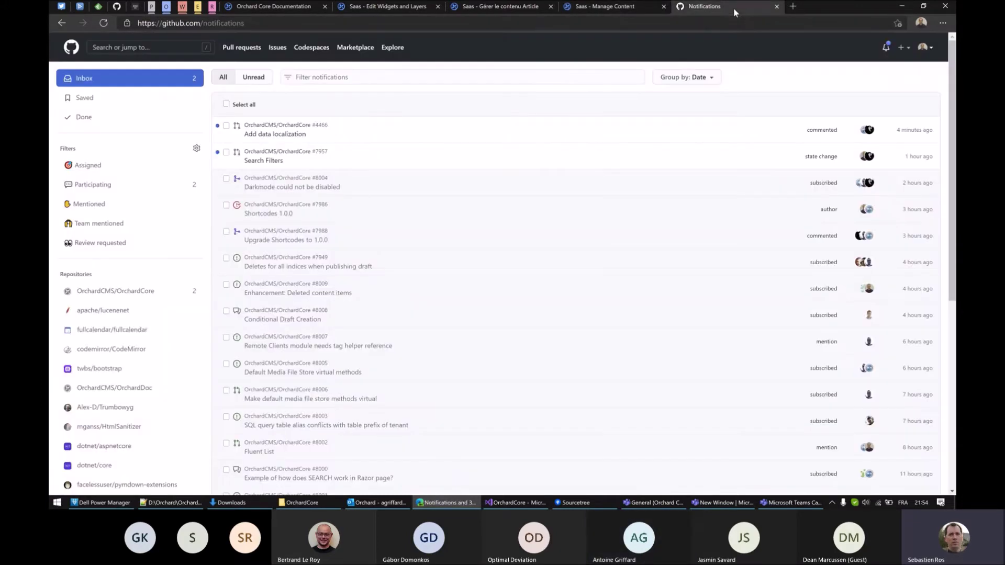
pyautogui.click(87, 77)
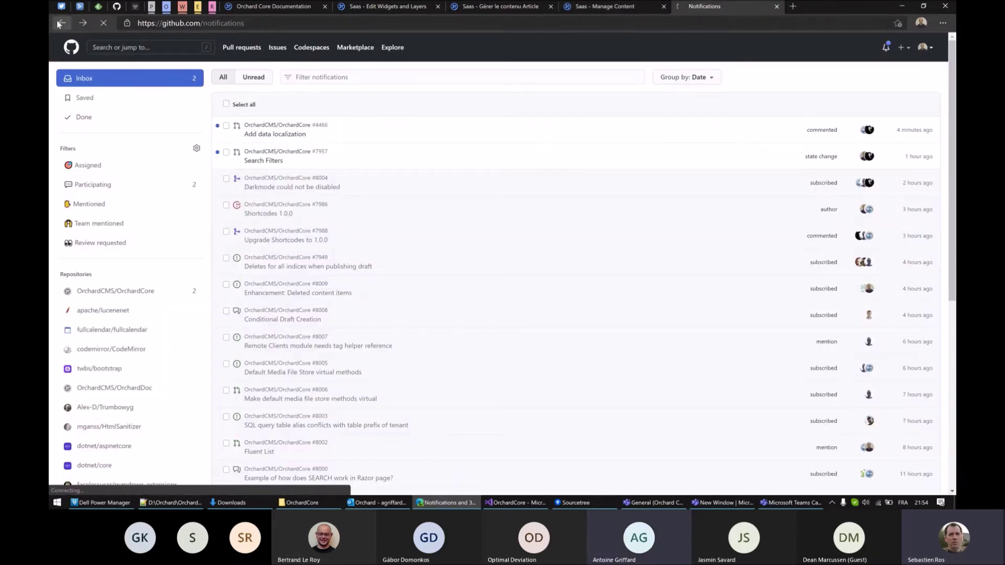
pyautogui.click(60, 23)
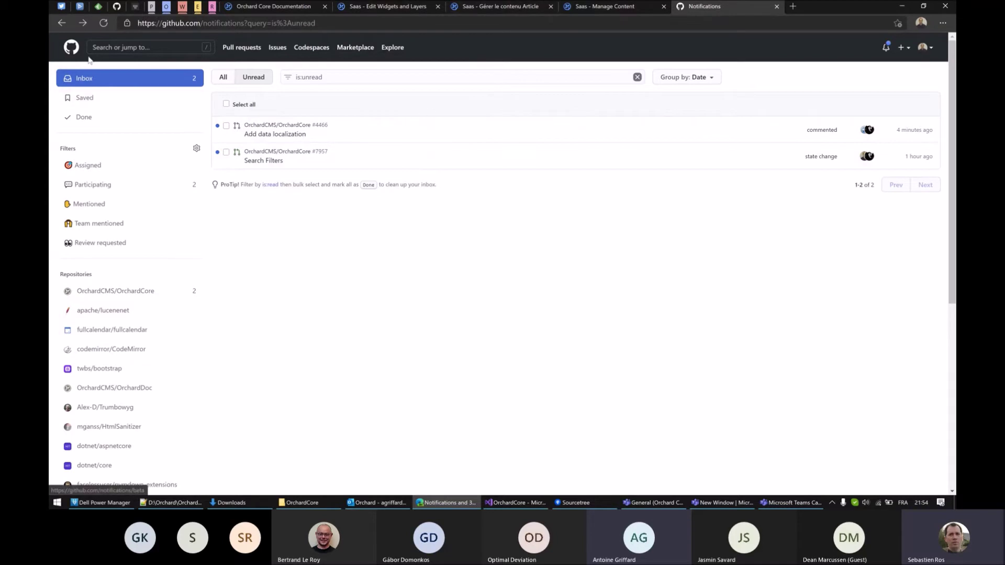
pyautogui.click(58, 25)
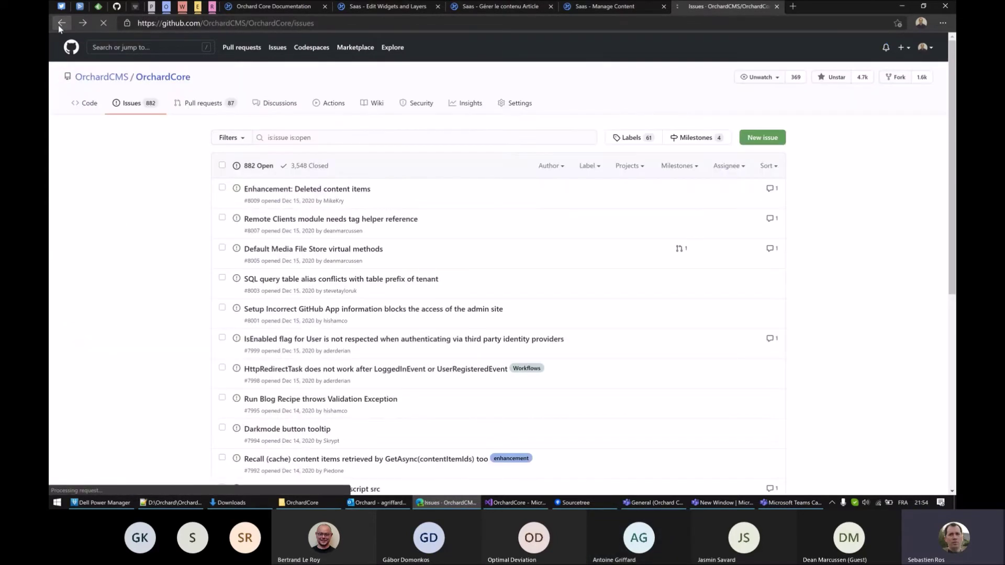
# Step: View the French Article list and the Manage Content list at reduced width beside the developer tools
pyautogui.click(511, 11)
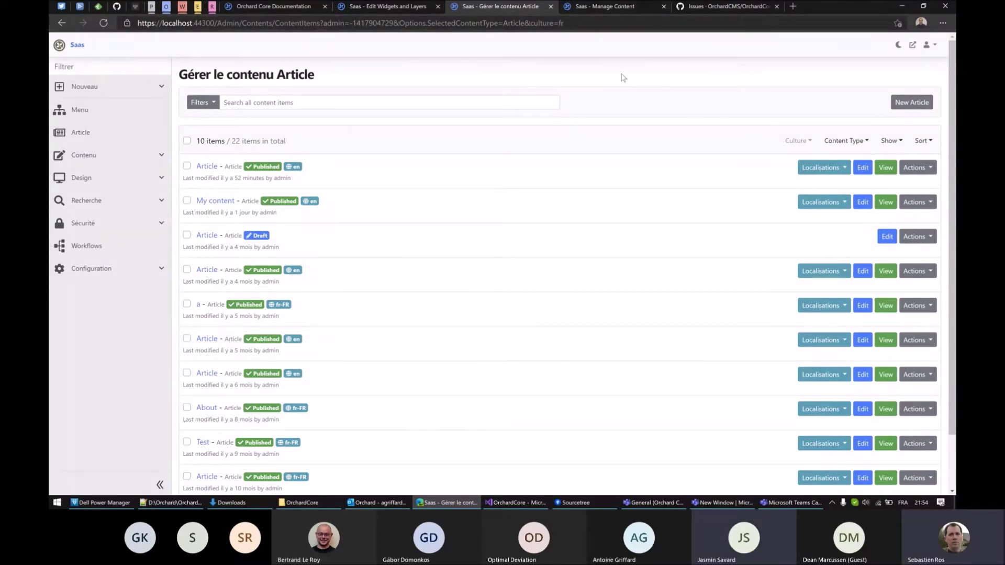
pyautogui.press('F12')
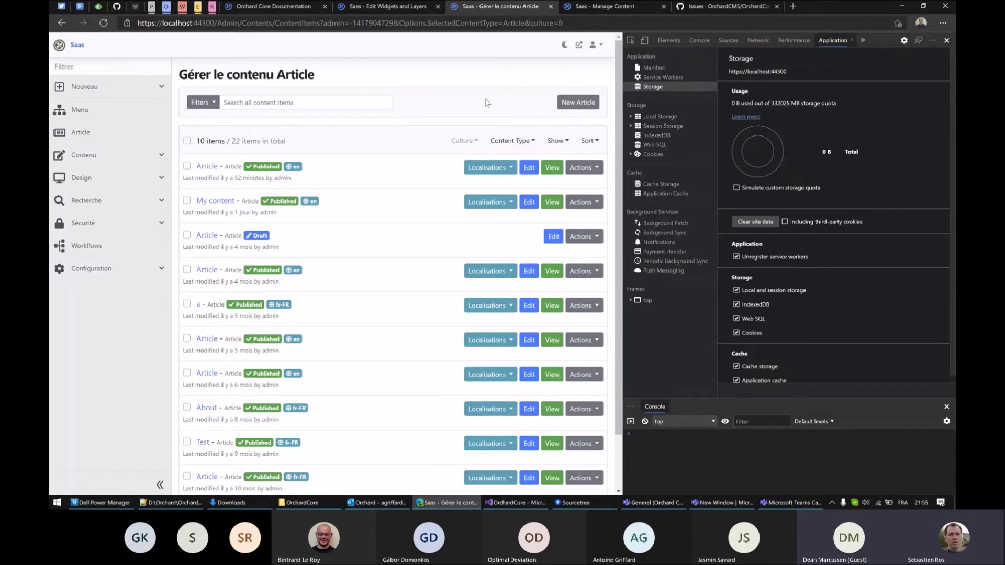
pyautogui.click(642, 14)
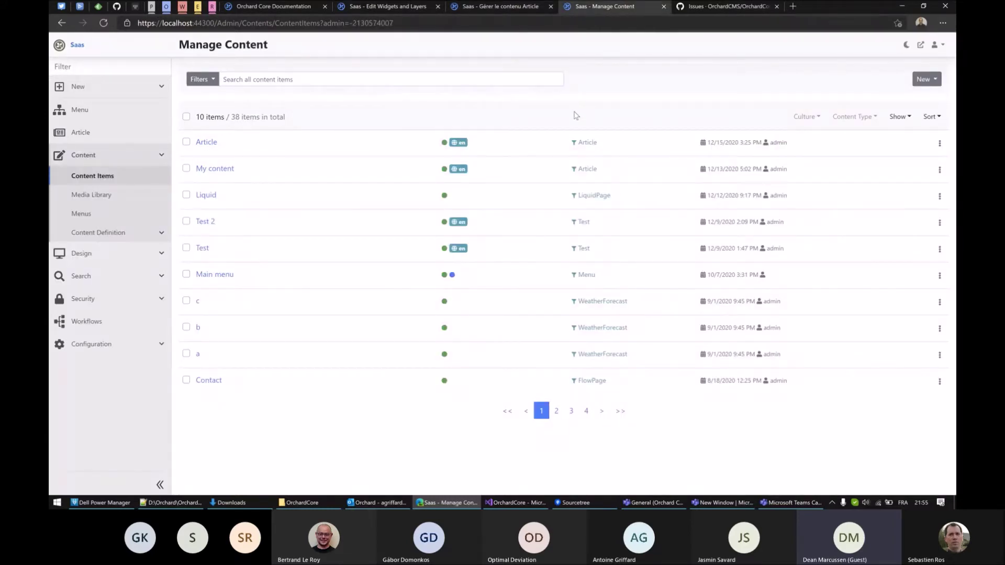
pyautogui.press('F12')
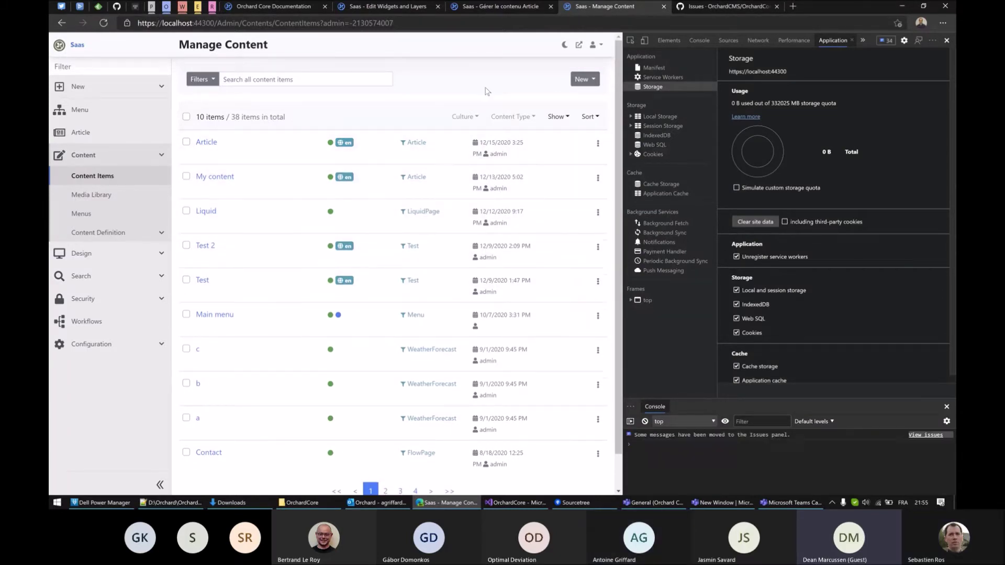
# Step: Preview the Manage Content list in Pixel 2 device emulation, and close the developer tools
pyautogui.click(645, 41)
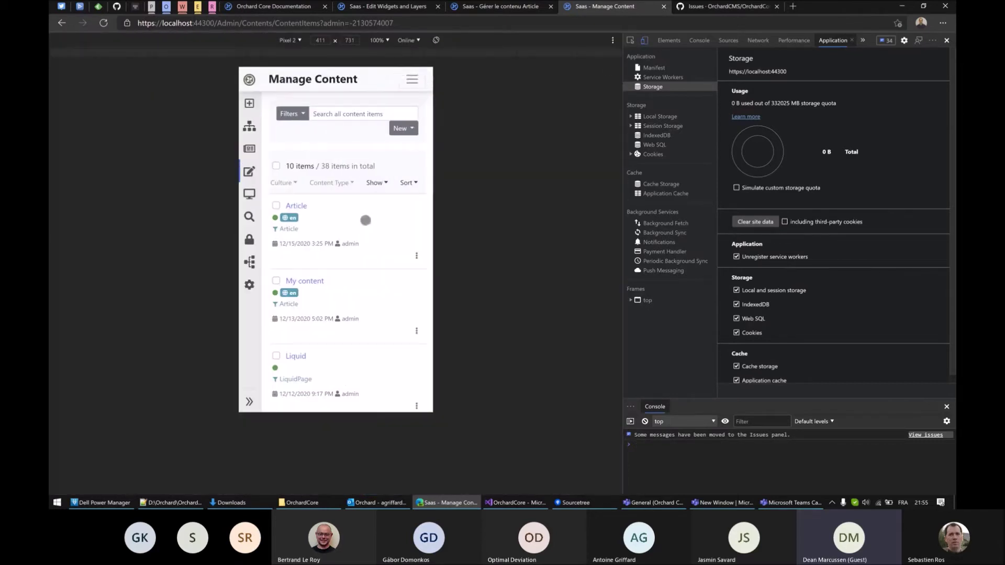
pyautogui.click(645, 41)
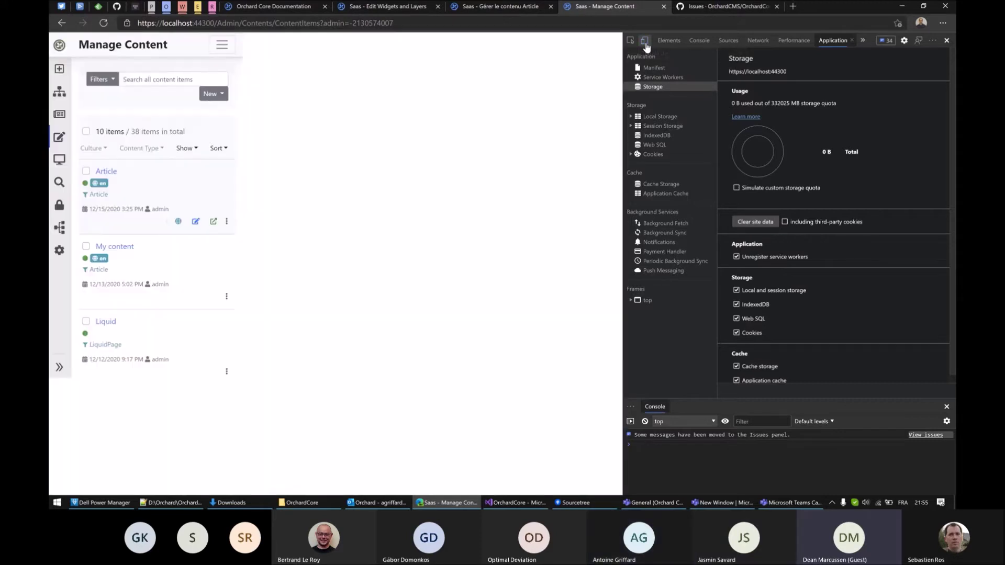
pyautogui.click(947, 40)
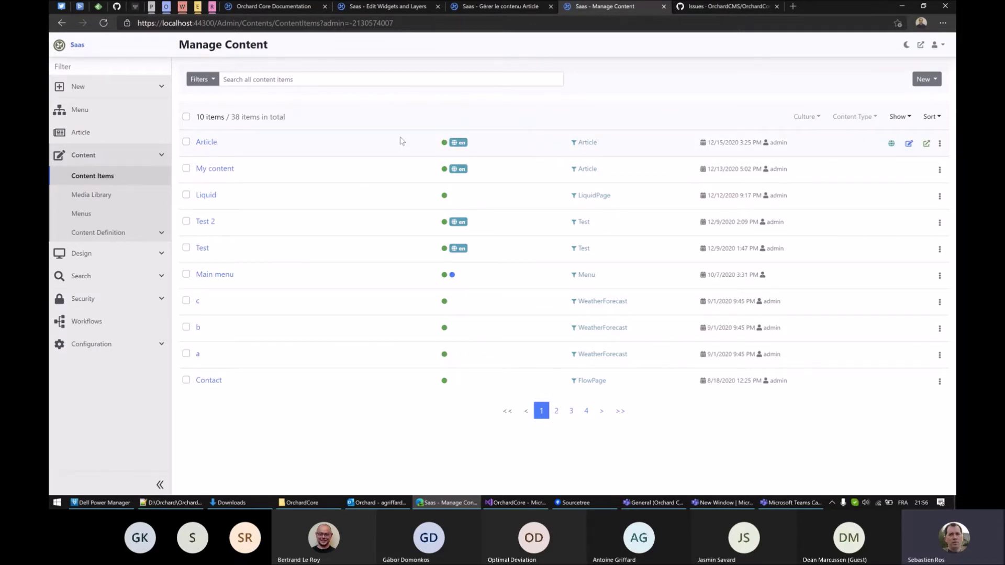
# Step: Examine the first Article's additional actions, and check the content list's mobile layout again in Pixel 2 device emulation
pyautogui.click(939, 143)
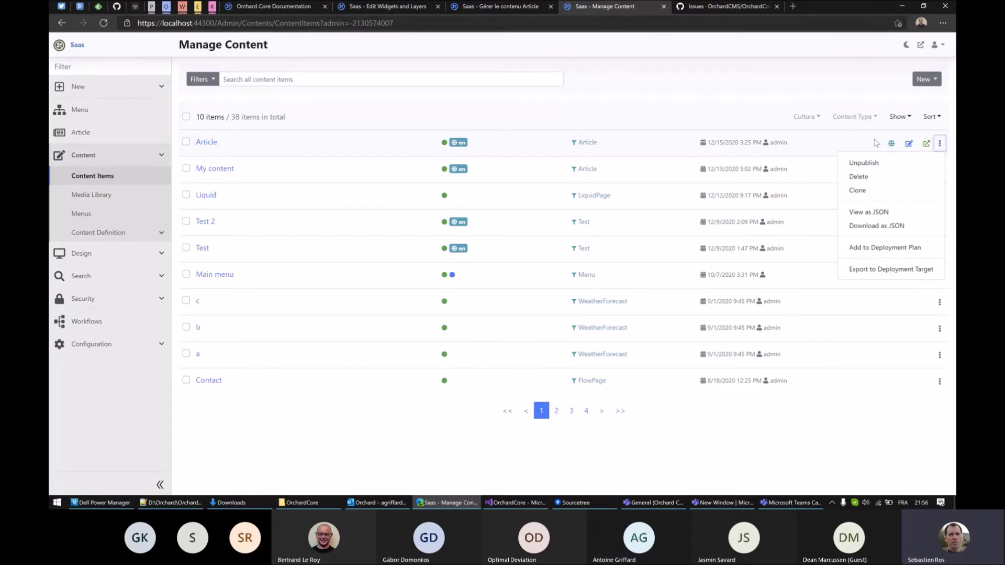
pyautogui.click(852, 142)
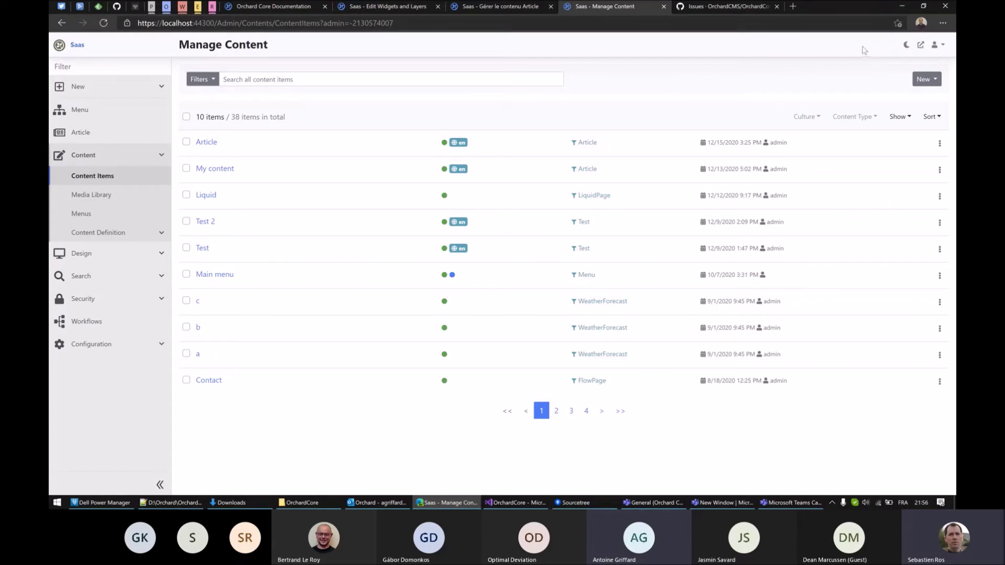
pyautogui.press('F12')
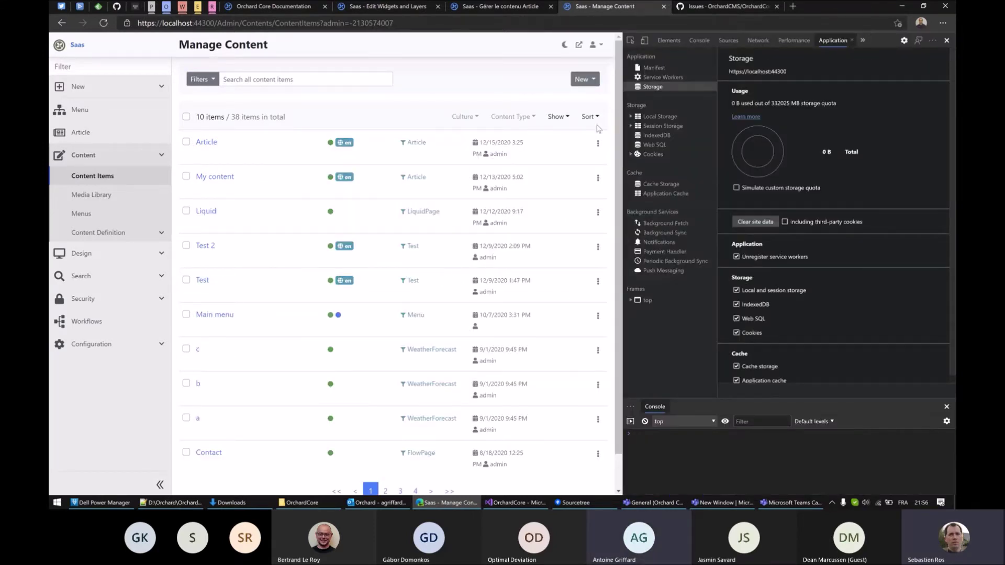
pyautogui.click(645, 40)
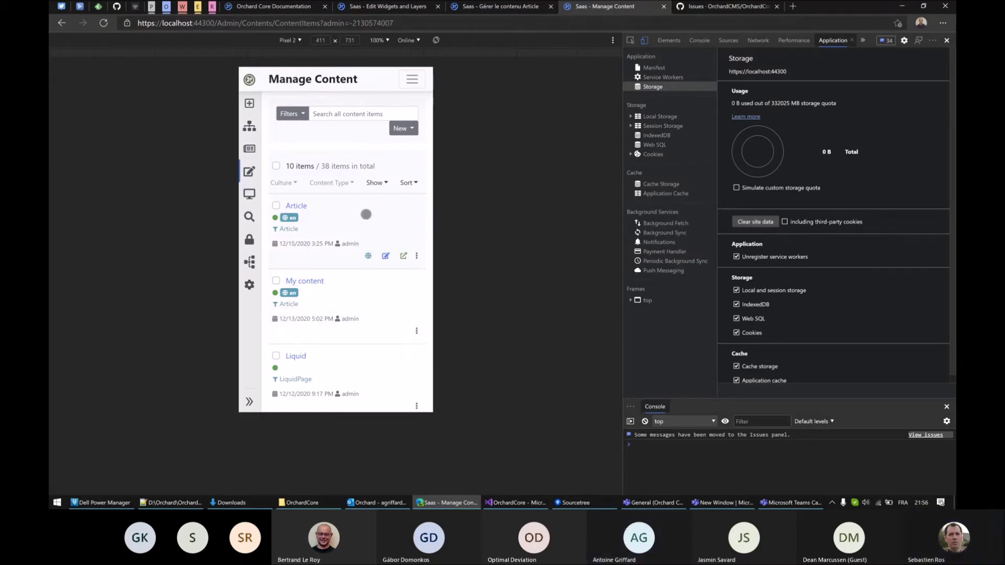
pyautogui.click(646, 41)
pyautogui.click(946, 40)
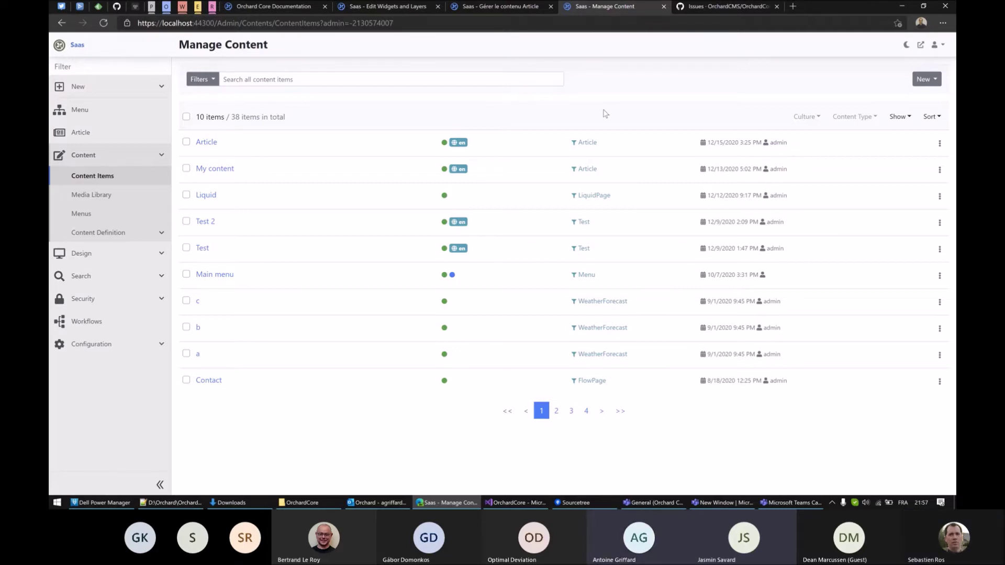
# Step: Filter the content list by the Article type and view the available content type filter options
pyautogui.click(587, 143)
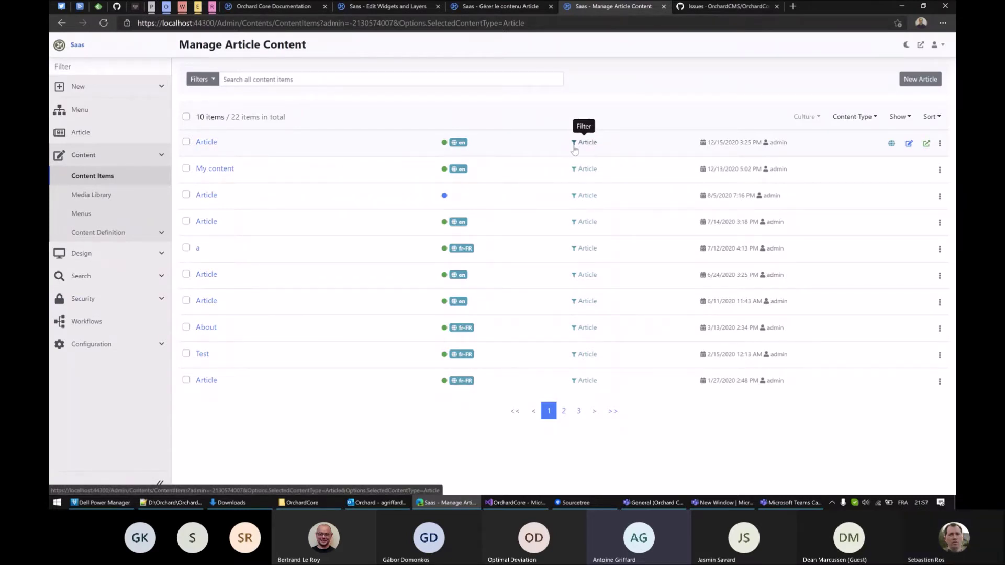
pyautogui.click(851, 117)
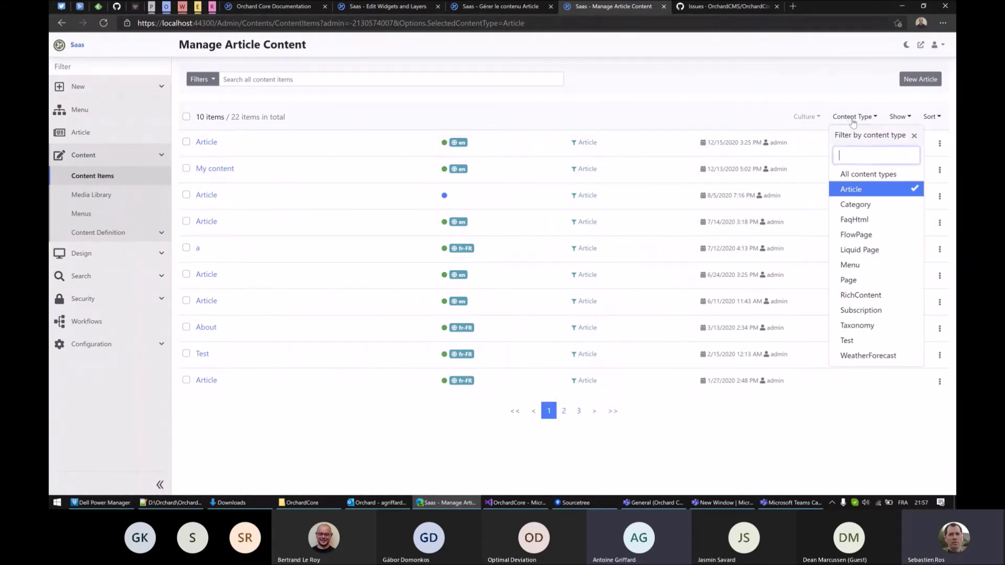
pyautogui.click(615, 118)
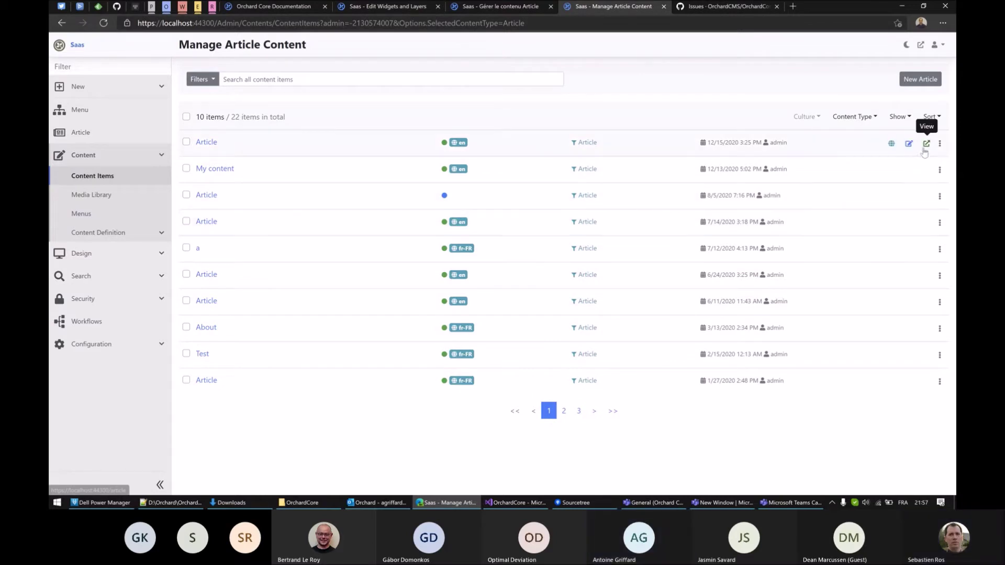
# Step: View the additional actions of the first Article and the status filter options of the Article list
pyautogui.click(940, 143)
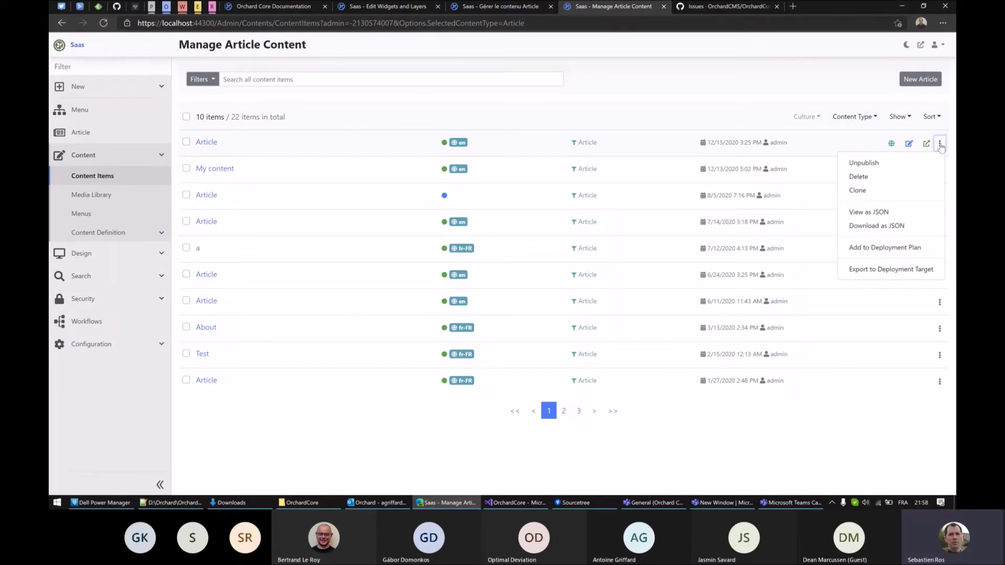
pyautogui.click(898, 116)
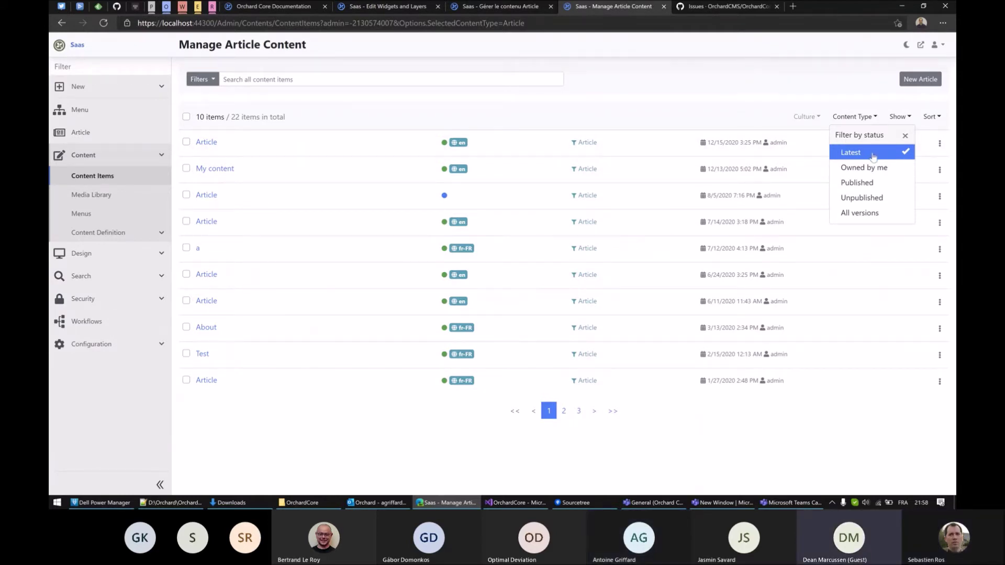
pyautogui.click(711, 115)
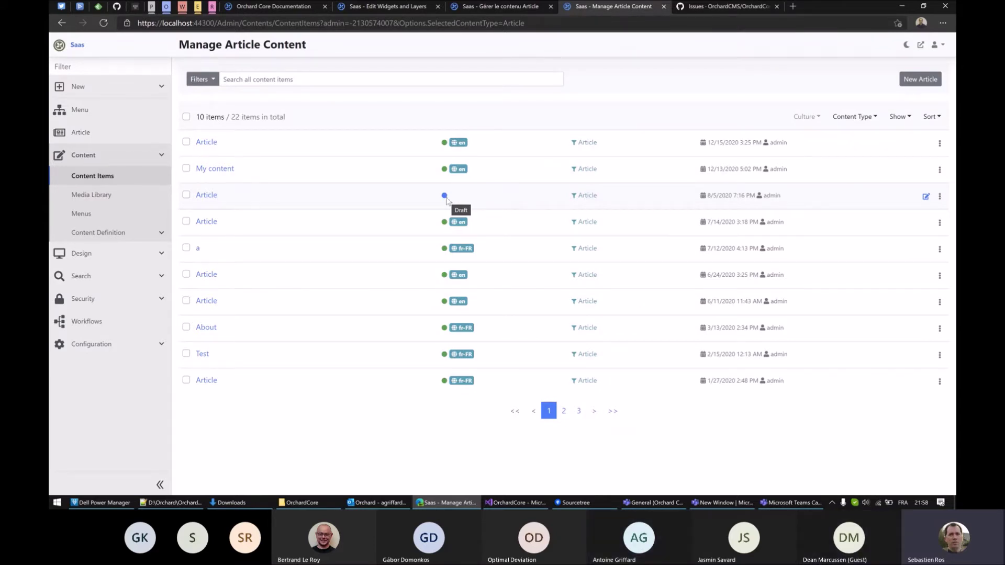
# Step: Edit the Article dated 7/14/2020, set its title to Draft and save it as a draft
pyautogui.click(909, 223)
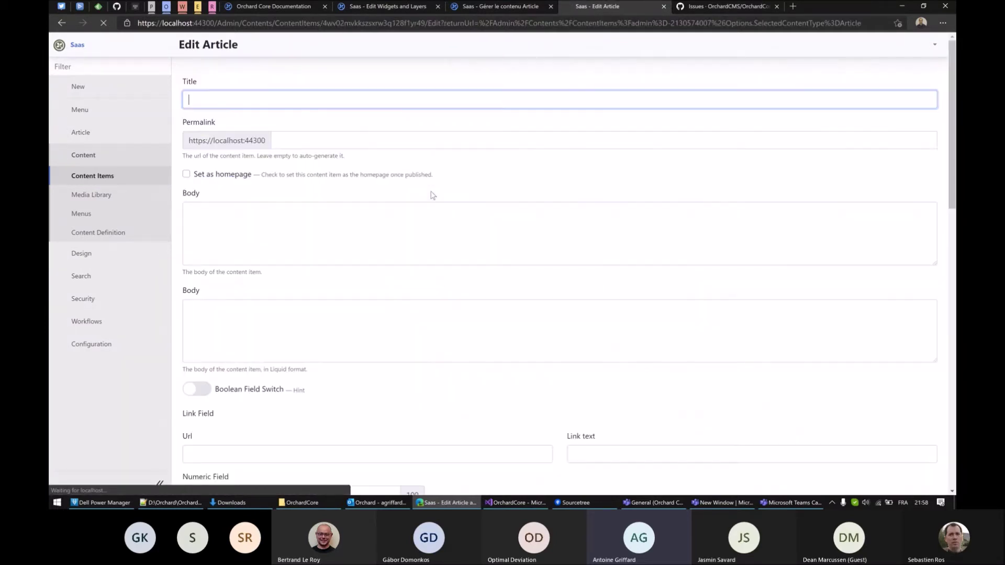
pyautogui.scroll(-3, 375, 260)
pyautogui.scroll(-15, 359, 265)
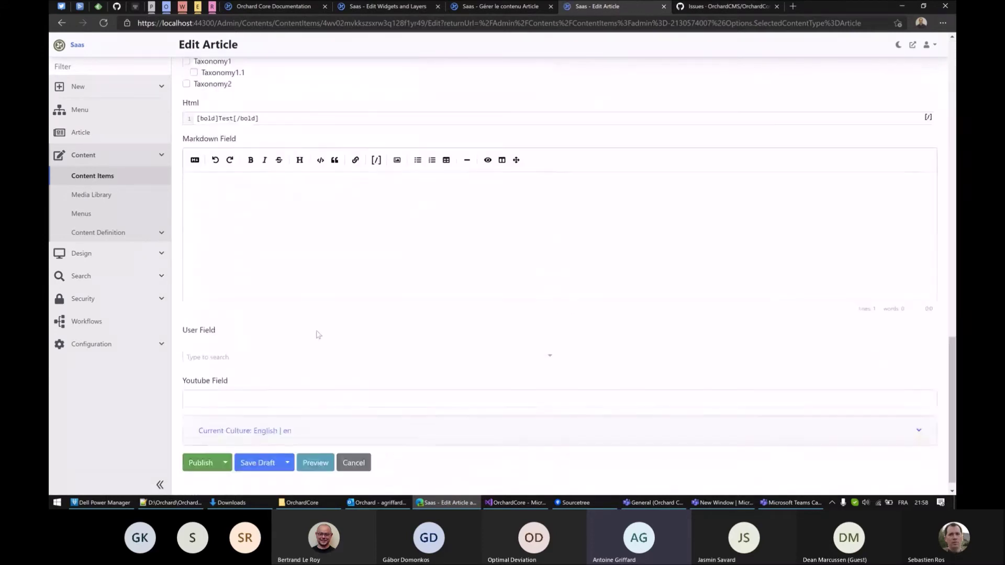
pyautogui.scroll(15, 316, 334)
pyautogui.scroll(5, 280, 253)
pyautogui.click(231, 97)
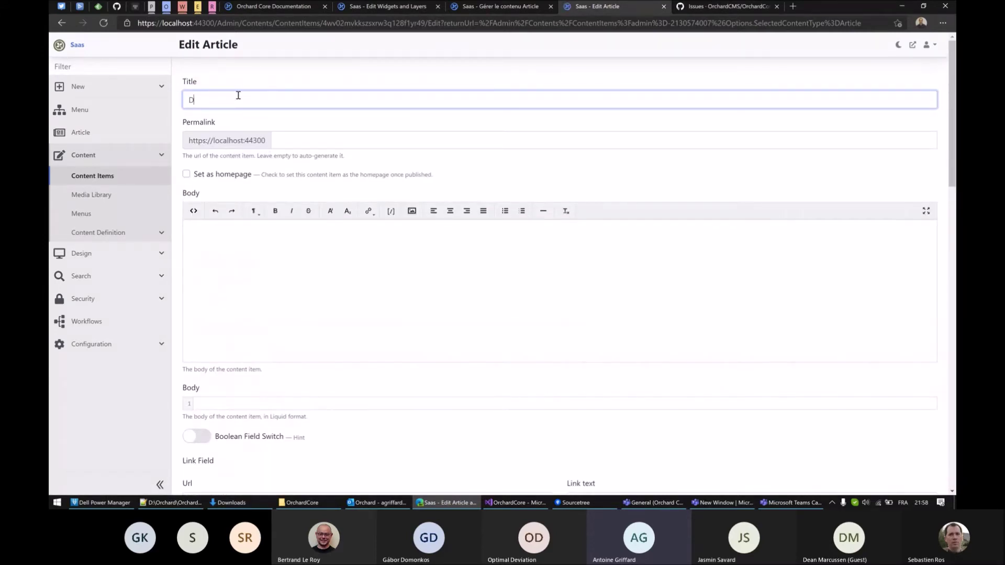
pyautogui.scroll(-15, 357, 175)
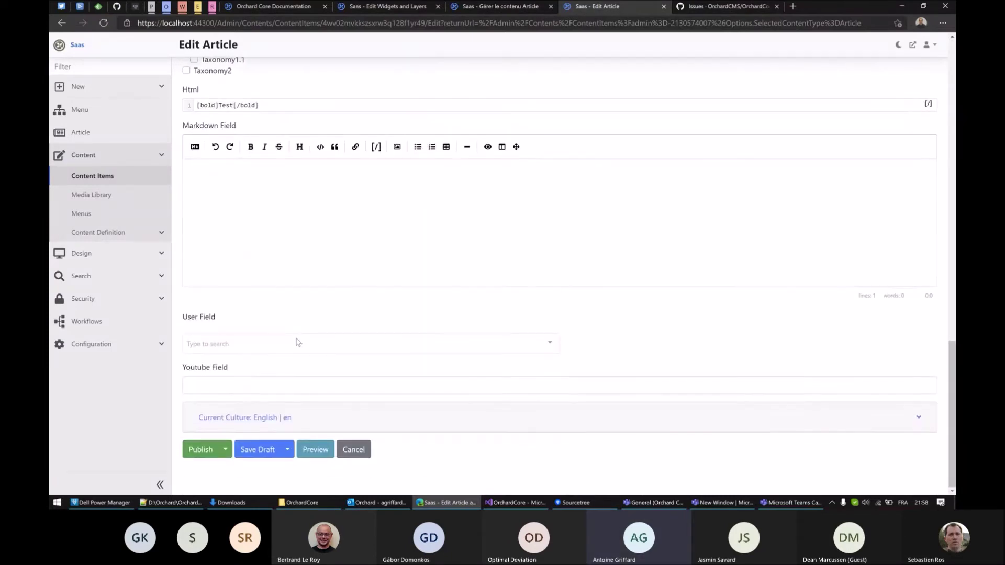
pyautogui.click(262, 449)
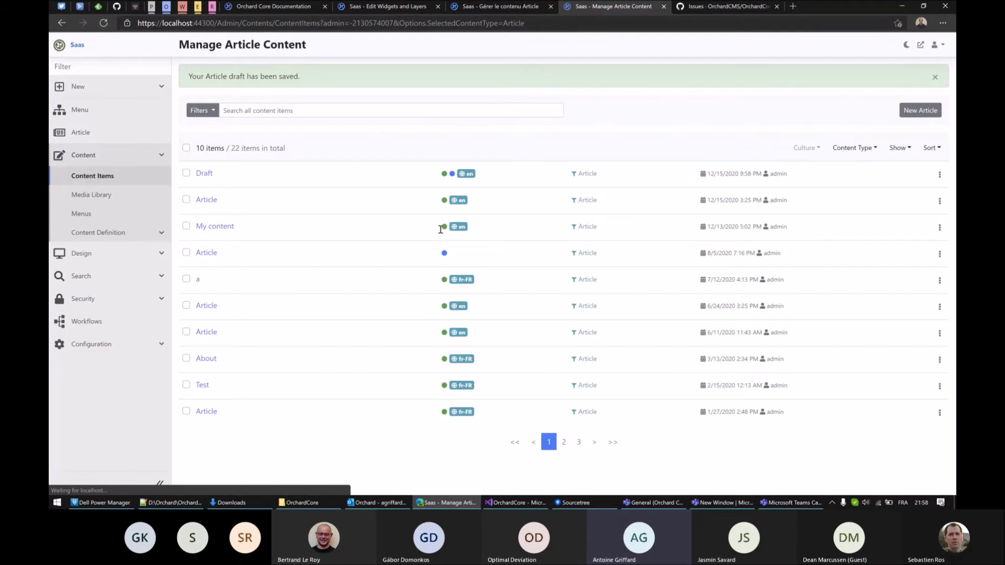
# Step: Compare the status dots of the Draft item with the status badges in the French Article list
pyautogui.moveTo(445, 177)
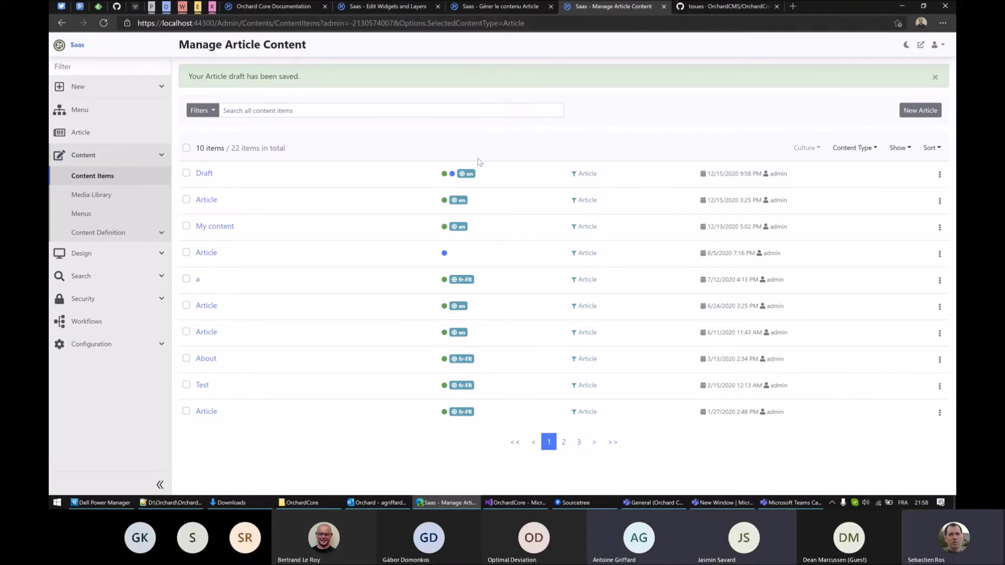
pyautogui.click(500, 8)
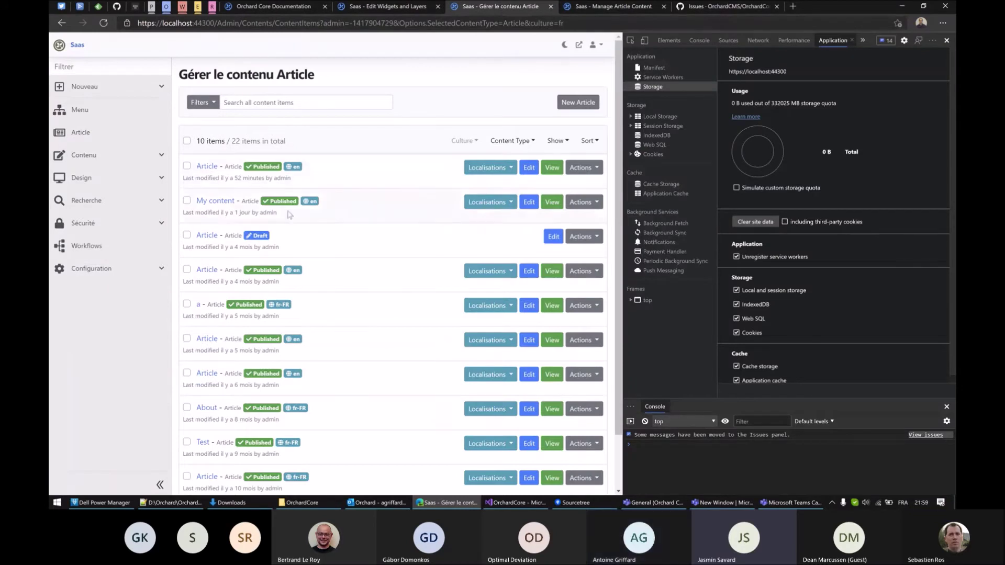
pyautogui.scroll(2, 337, 210)
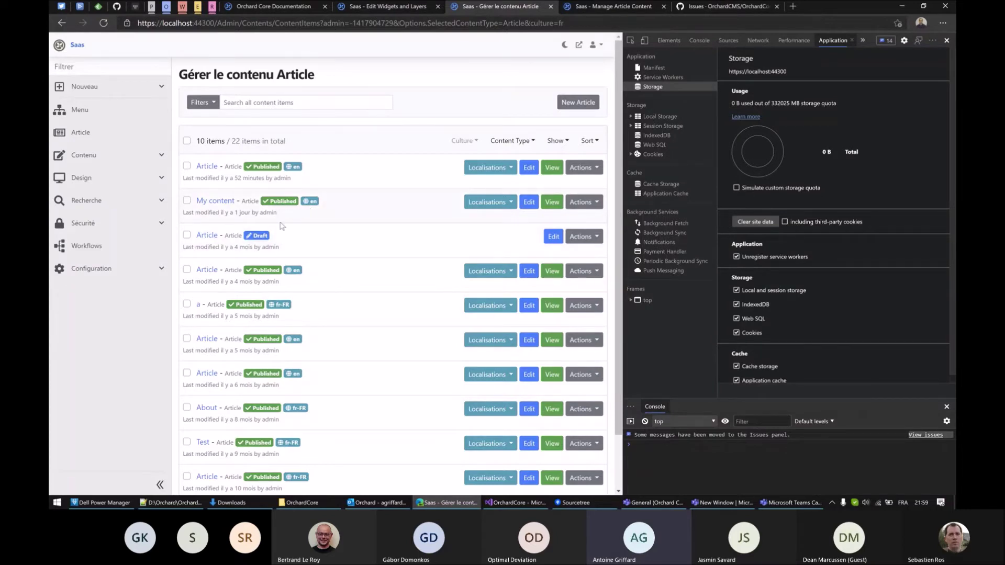
# Step: Compare the date display of the GitHub issues list, the Manage Article Content list and the French Article list, highlighting each Orchard list's first date
pyautogui.click(698, 9)
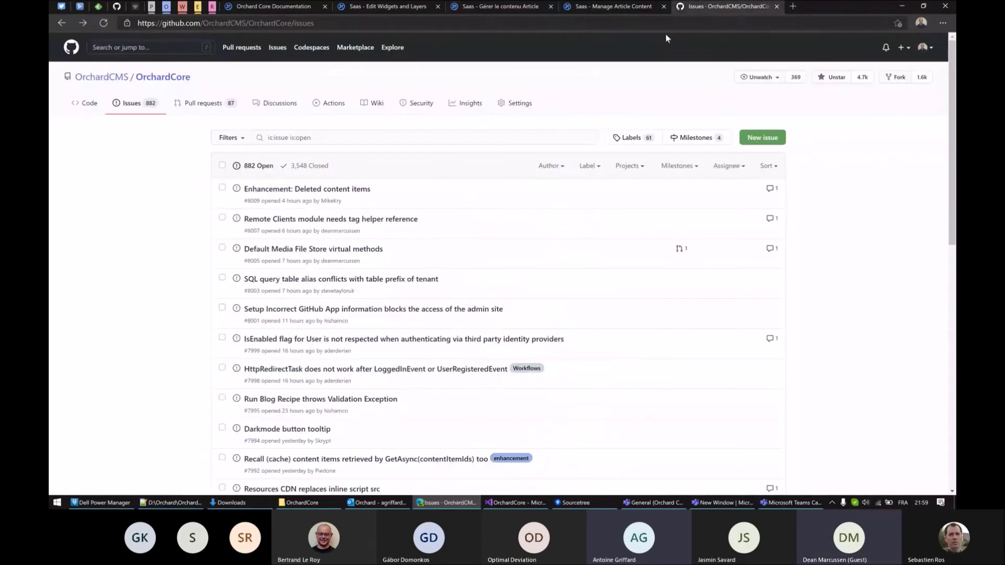
pyautogui.click(625, 7)
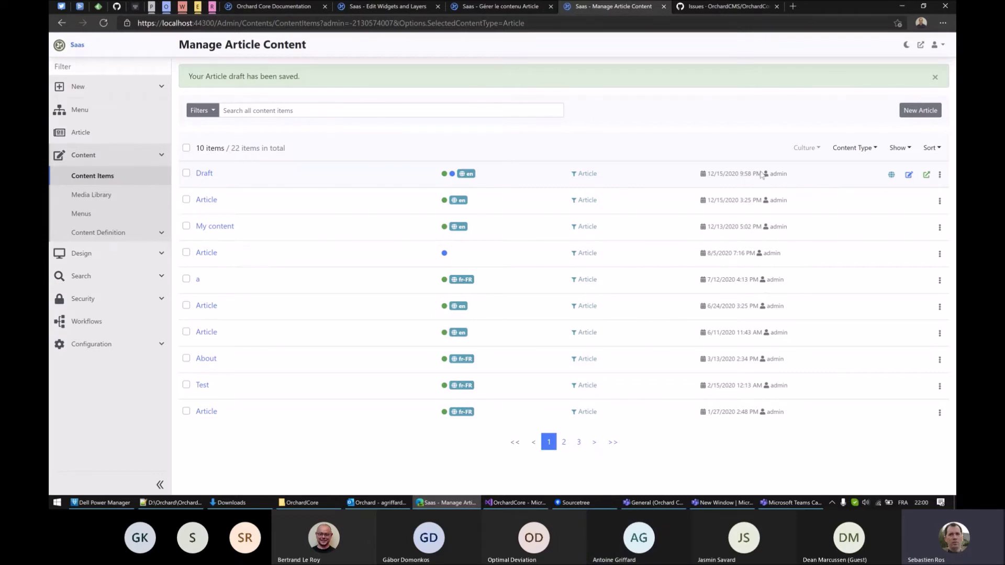
pyautogui.moveTo(763, 174); pyautogui.dragTo(710, 177)
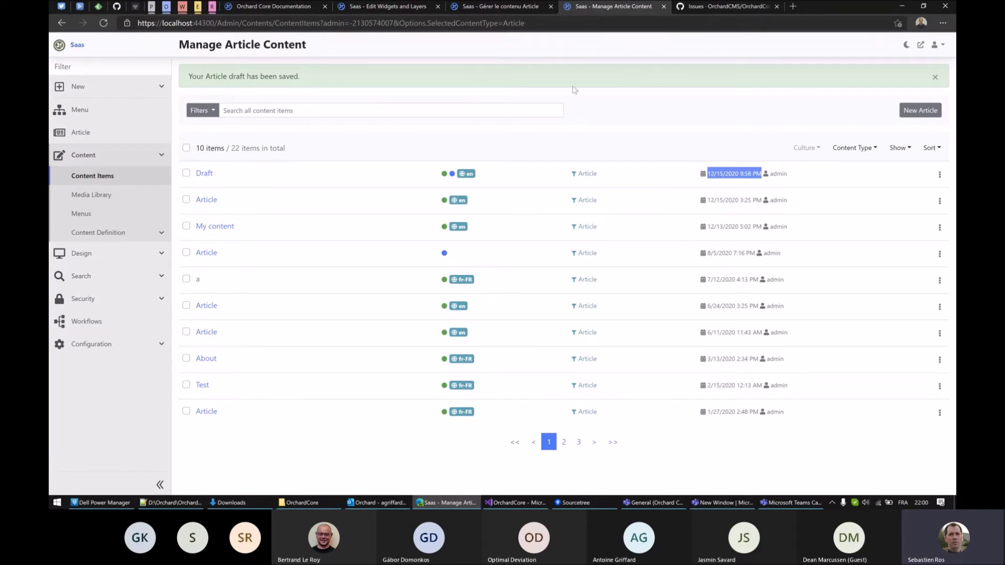
pyautogui.click(517, 7)
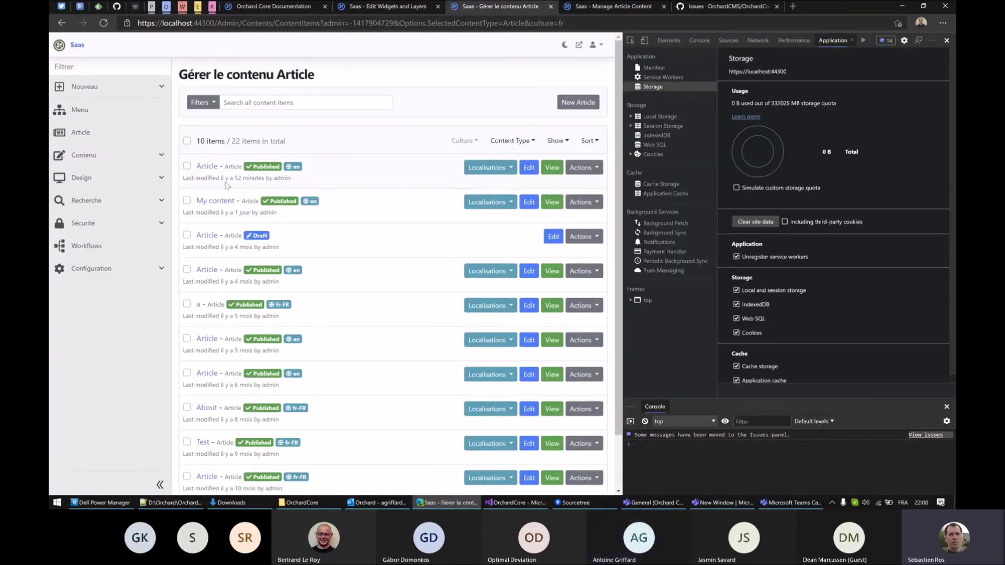
pyautogui.moveTo(266, 178); pyautogui.dragTo(183, 179)
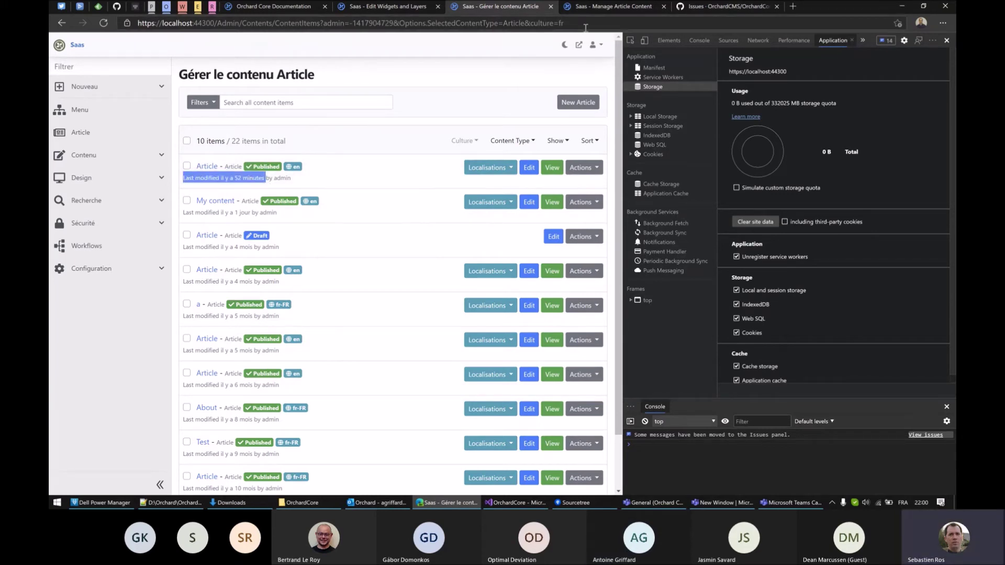
# Step: Compare the redesigned Manage Article Content list with the French Article list and the Edit Widgets and Layers page, clearing the French list's date highlight
pyautogui.click(615, 9)
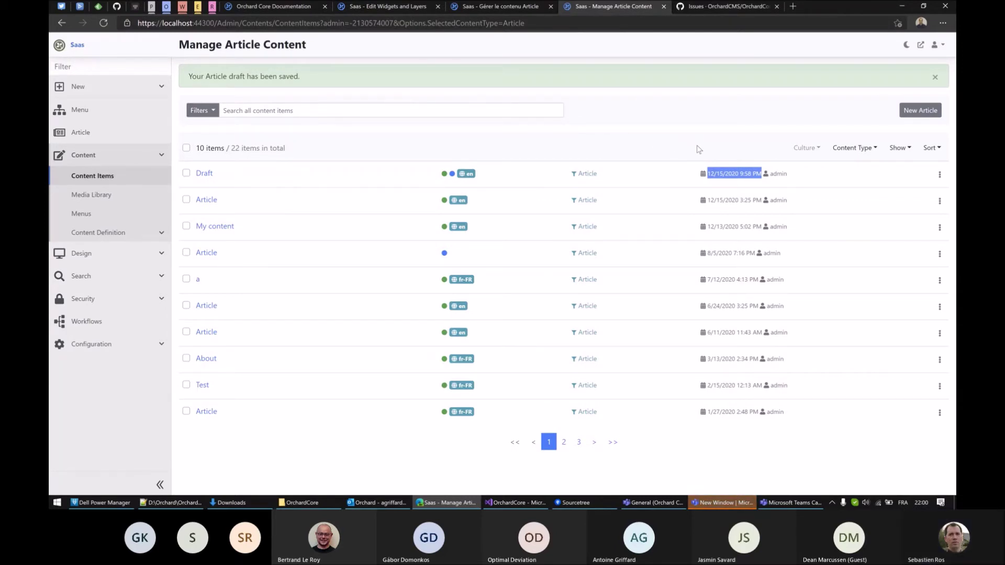
pyautogui.click(512, 11)
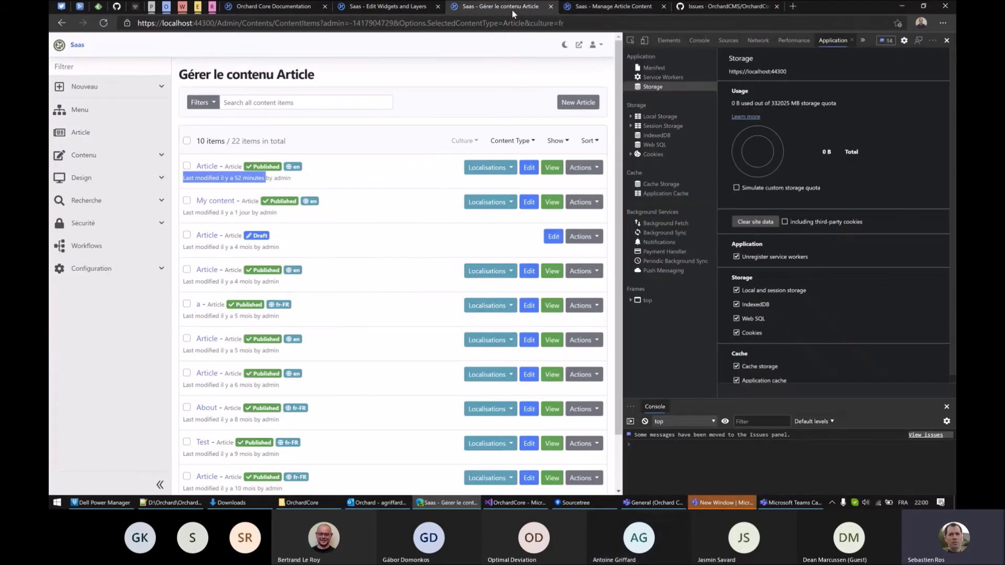
pyautogui.click(254, 181)
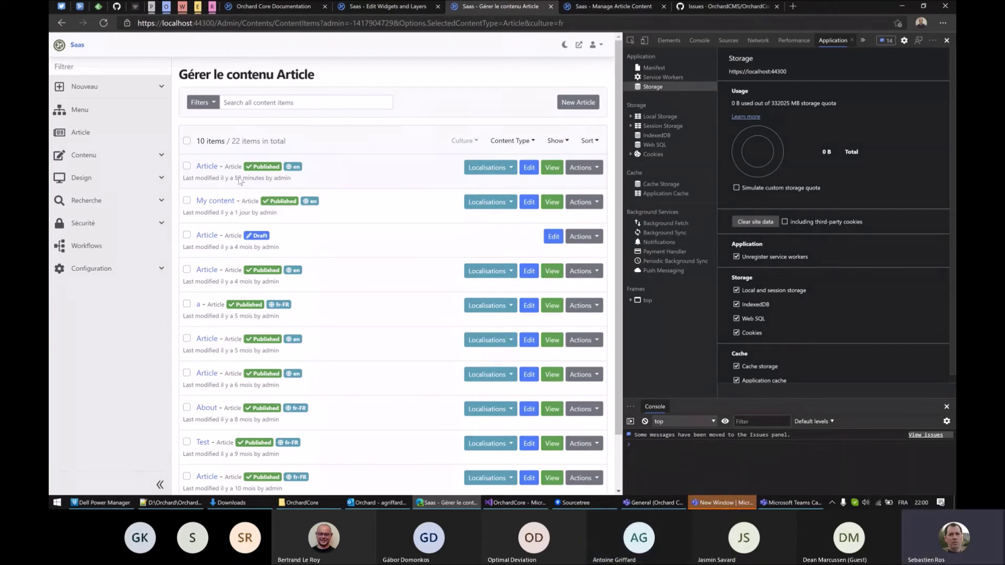
pyautogui.click(592, 8)
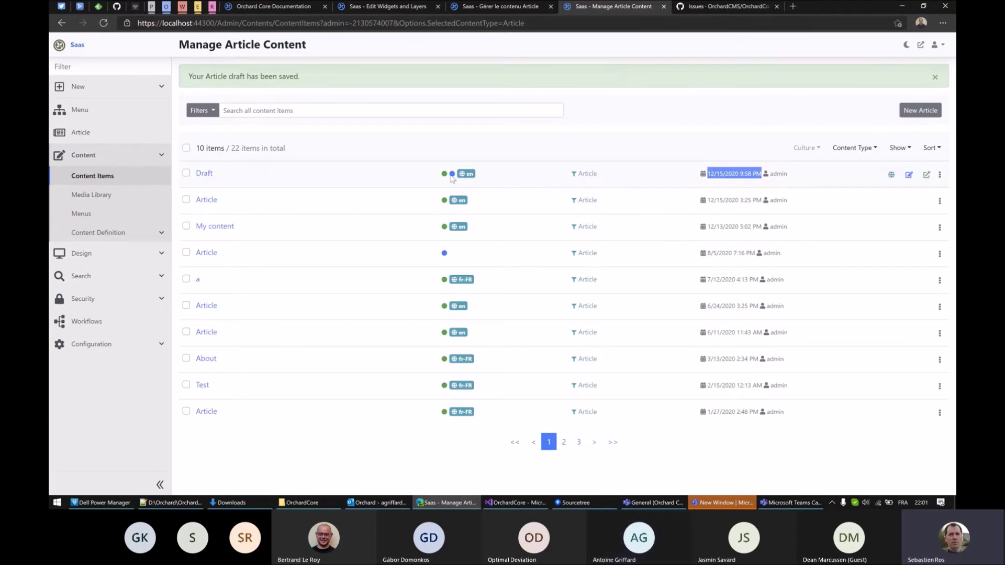
pyautogui.click(500, 6)
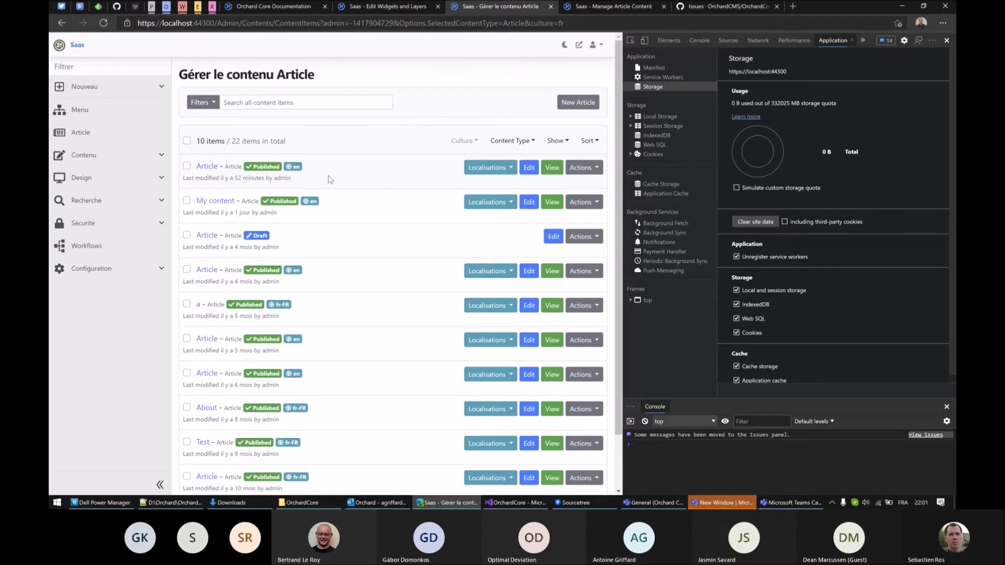
pyautogui.click(609, 10)
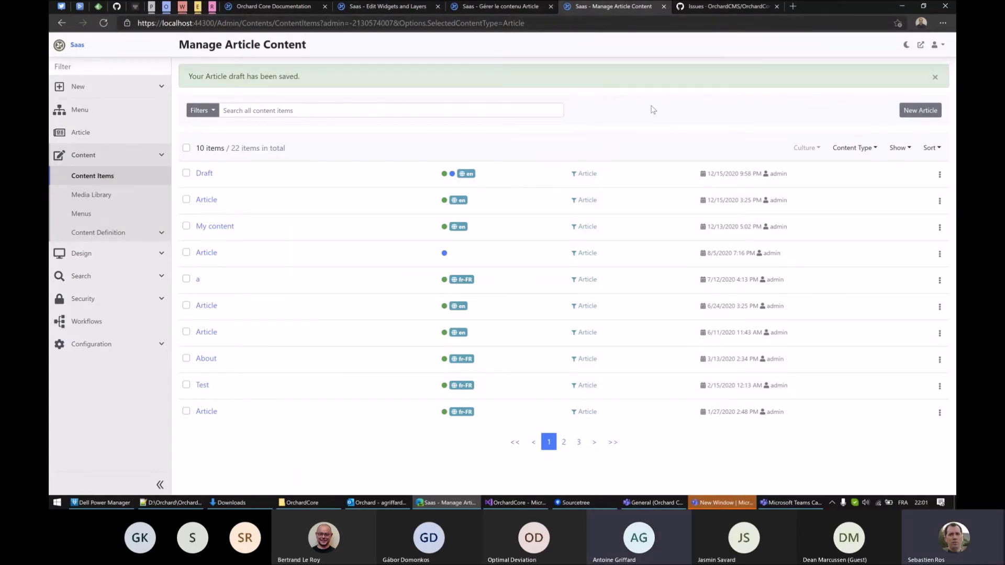
pyautogui.click(523, 7)
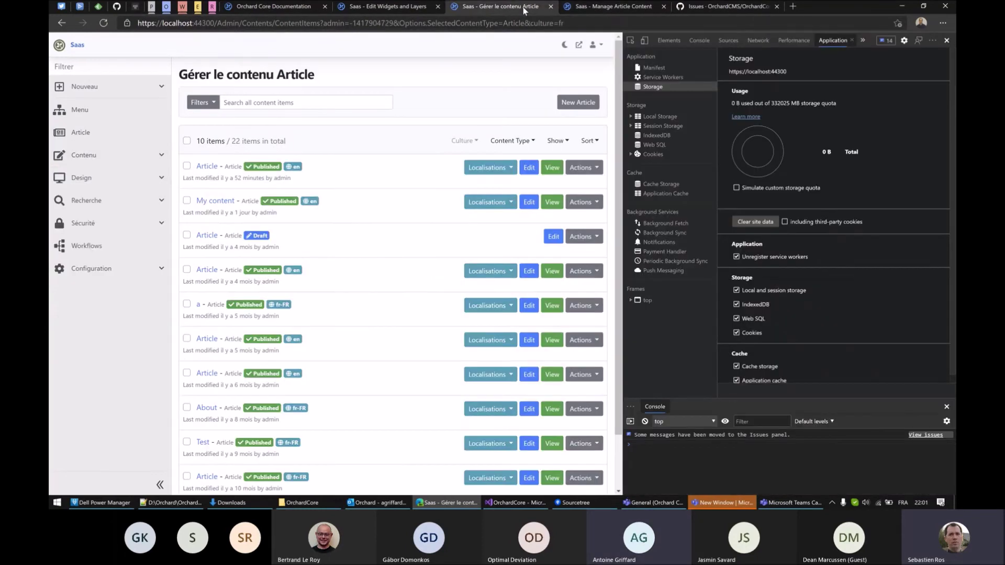
pyautogui.click(393, 7)
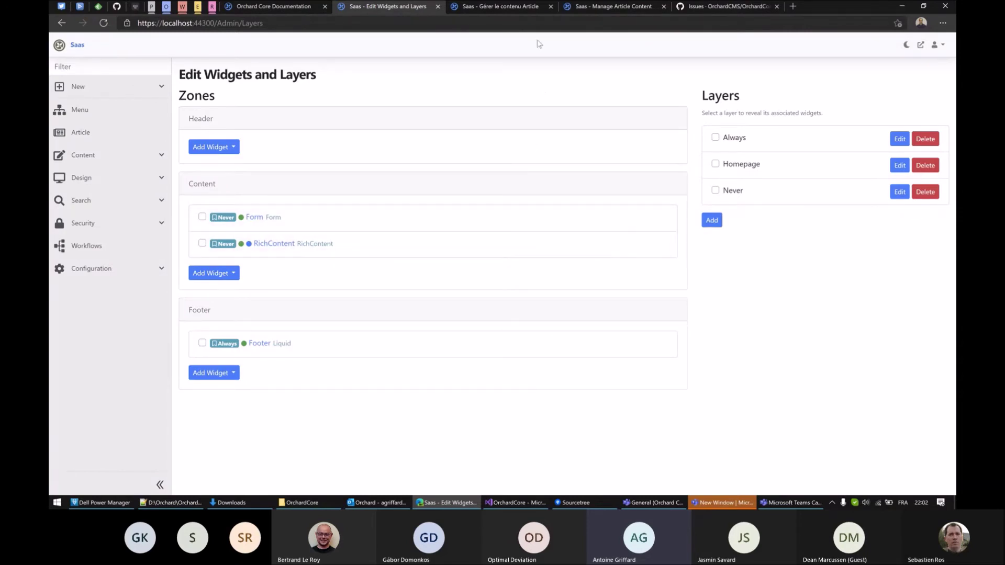
pyautogui.click(605, 7)
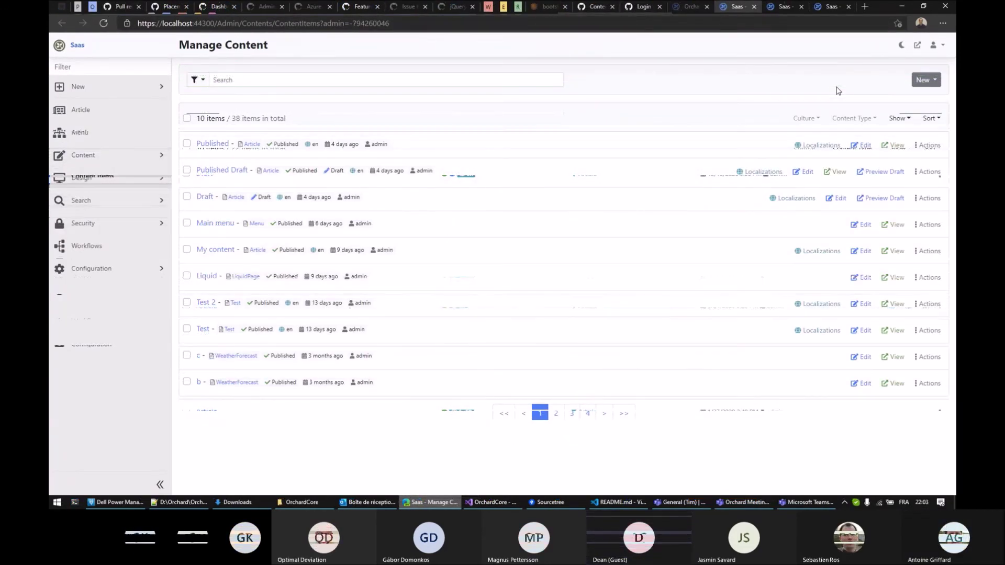
# Step: Open the developer tools on the Manage Content page and narrow the page to preview the content list's small-screen layout
pyautogui.press('F12')
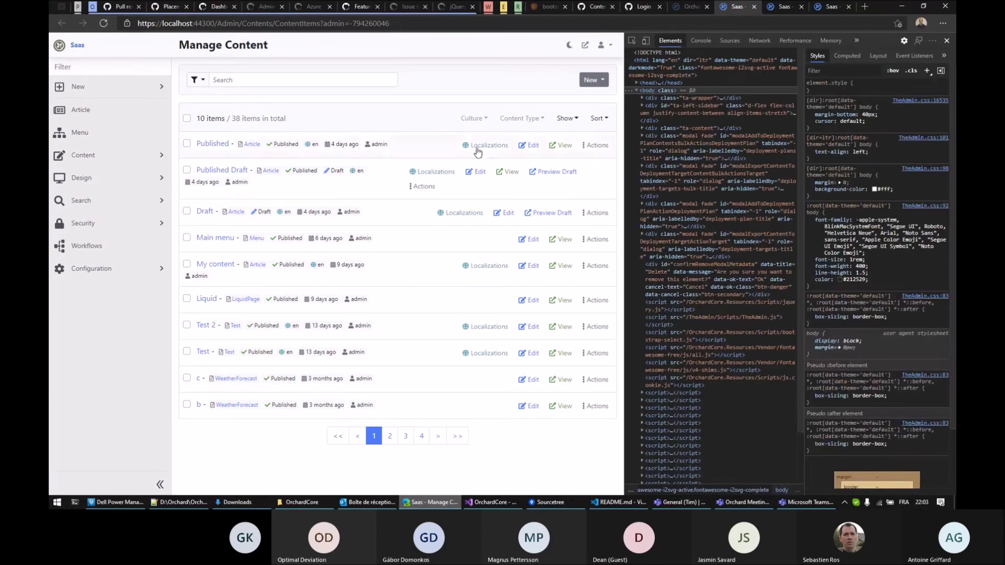
pyautogui.moveTo(624, 164); pyautogui.dragTo(470, 166)
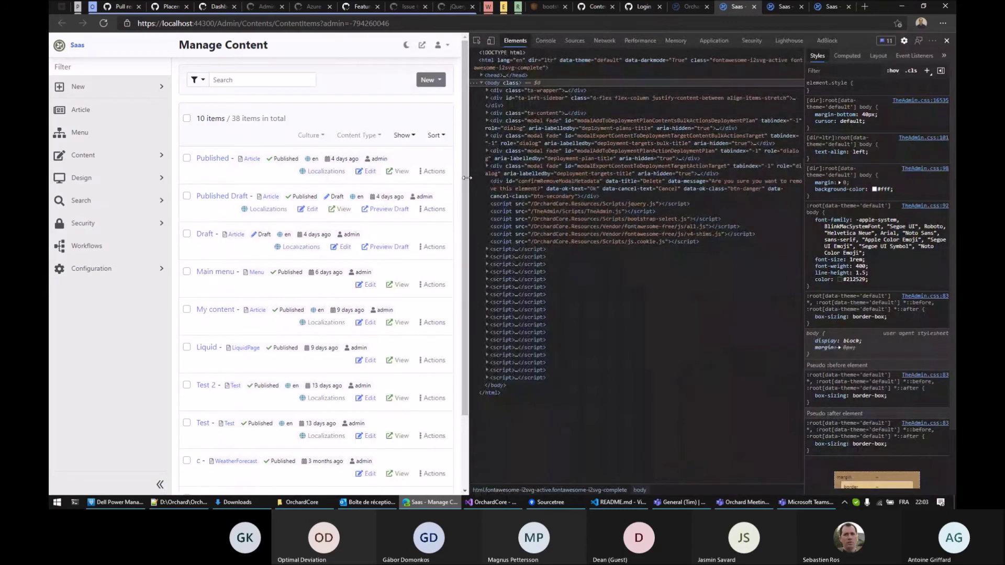
pyautogui.moveTo(468, 178)
pyautogui.mouseDown()
pyautogui.moveTo(429, 181)
pyautogui.moveTo(468, 184)
pyautogui.mouseUp()
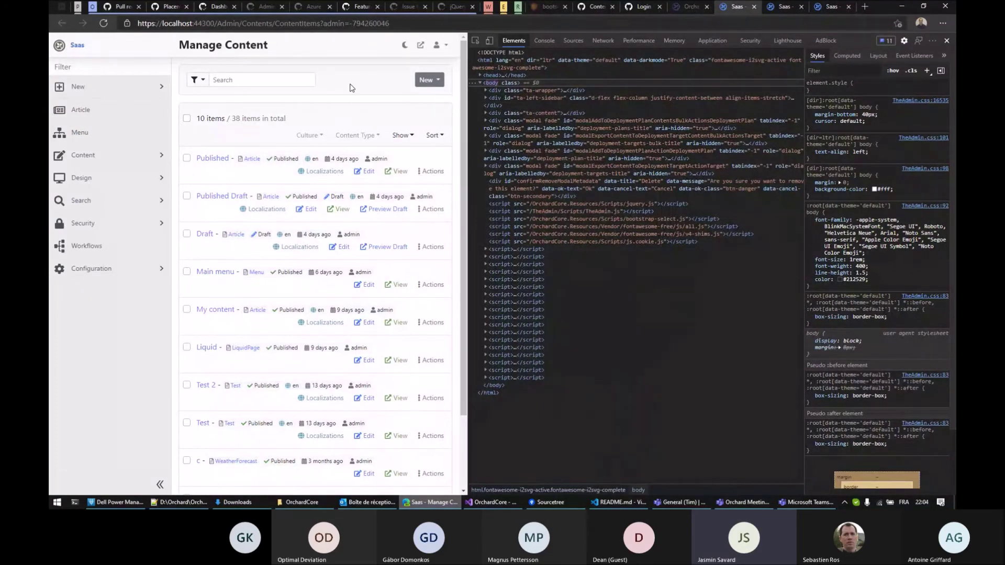
# Step: Inspect the markup of the Localizations, Edit and View action labels on the first Published item
pyautogui.rightClick(335, 173)
pyautogui.click(370, 378)
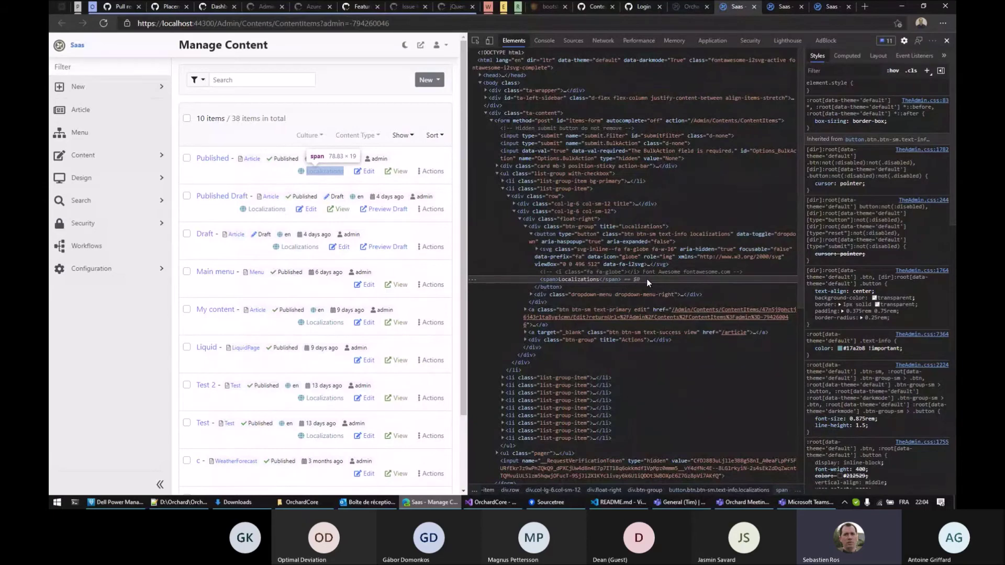
pyautogui.rightClick(366, 172)
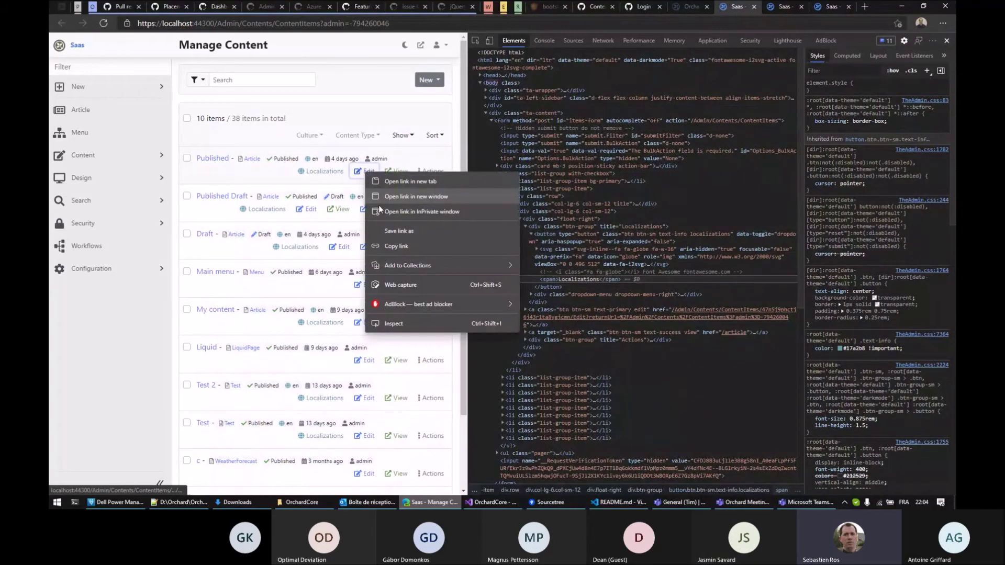
pyautogui.click(393, 323)
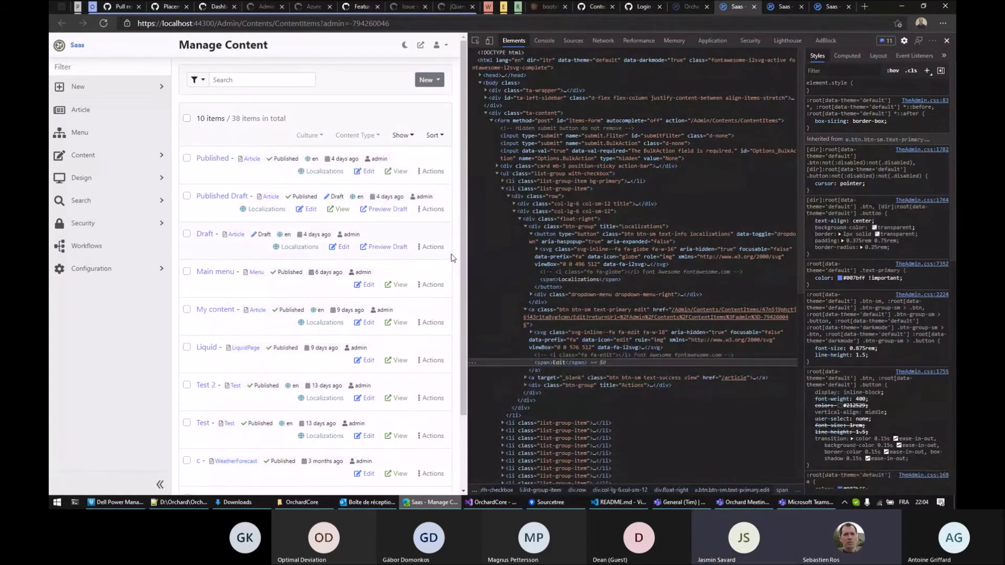
pyautogui.rightClick(398, 172)
pyautogui.click(432, 328)
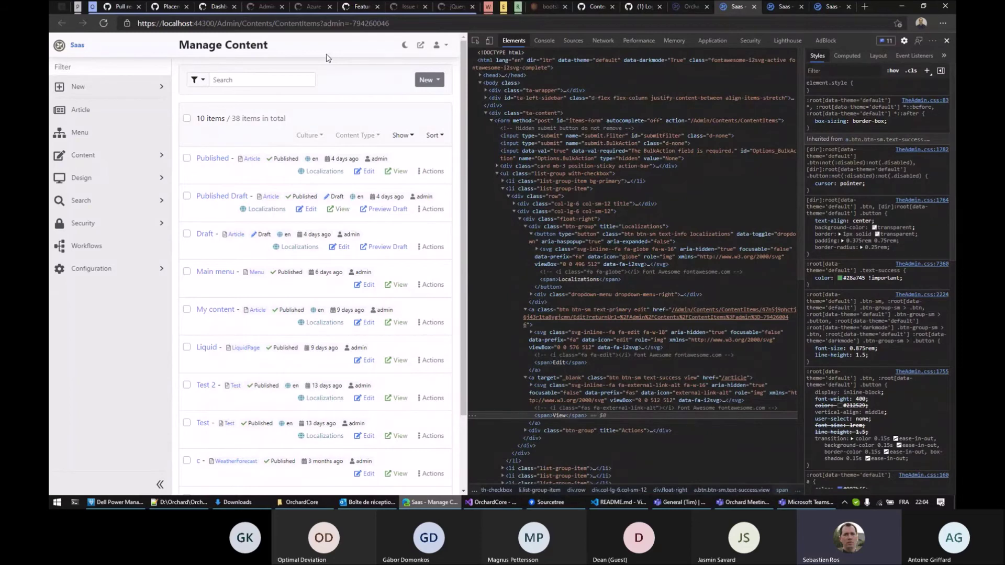
# Step: Open the GitHub pull request "Admin: Display buttons text" and highlight the .ta-action-button selector in its discussion
pyautogui.click(126, 9)
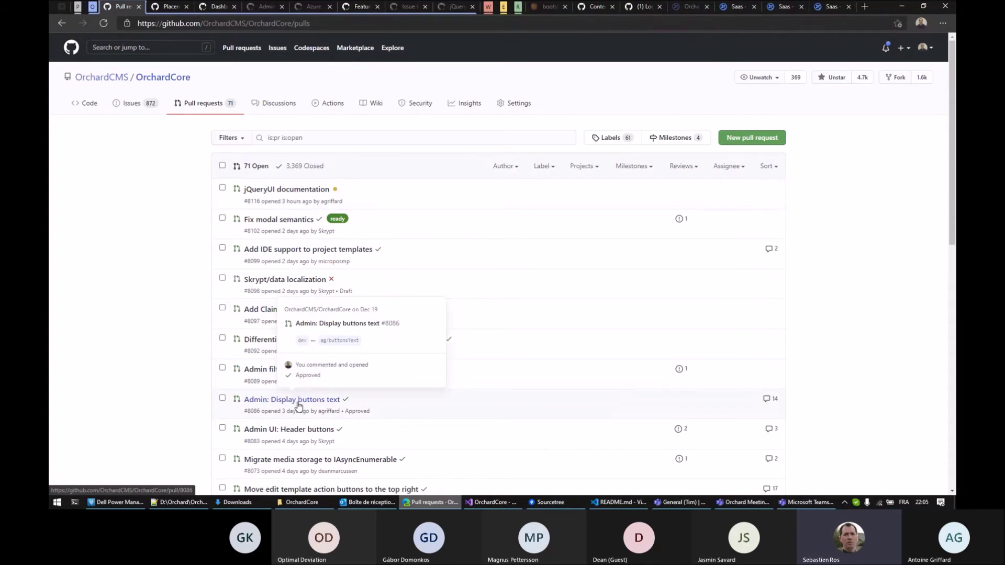
pyautogui.click(298, 402)
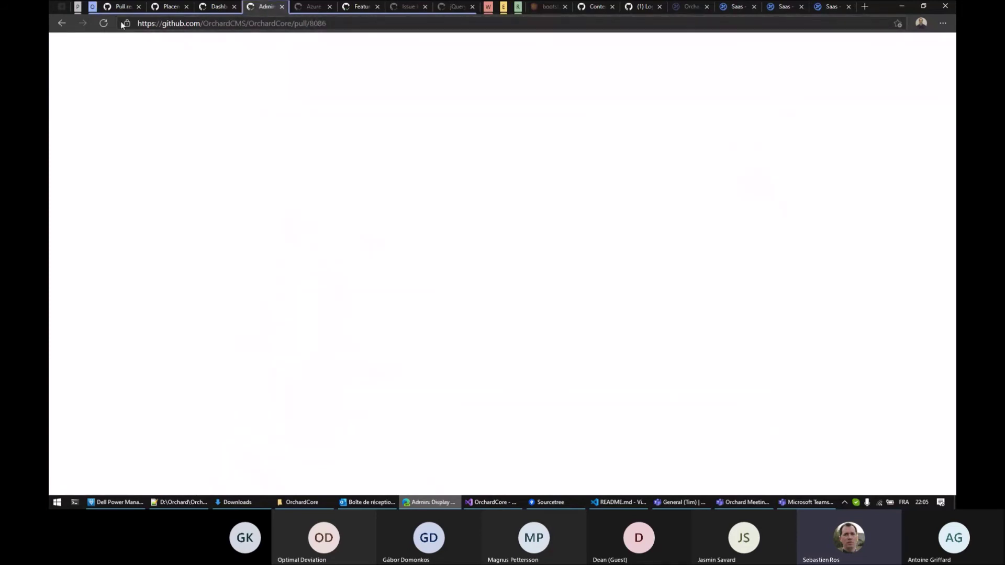
pyautogui.scroll(-5, 126, 216)
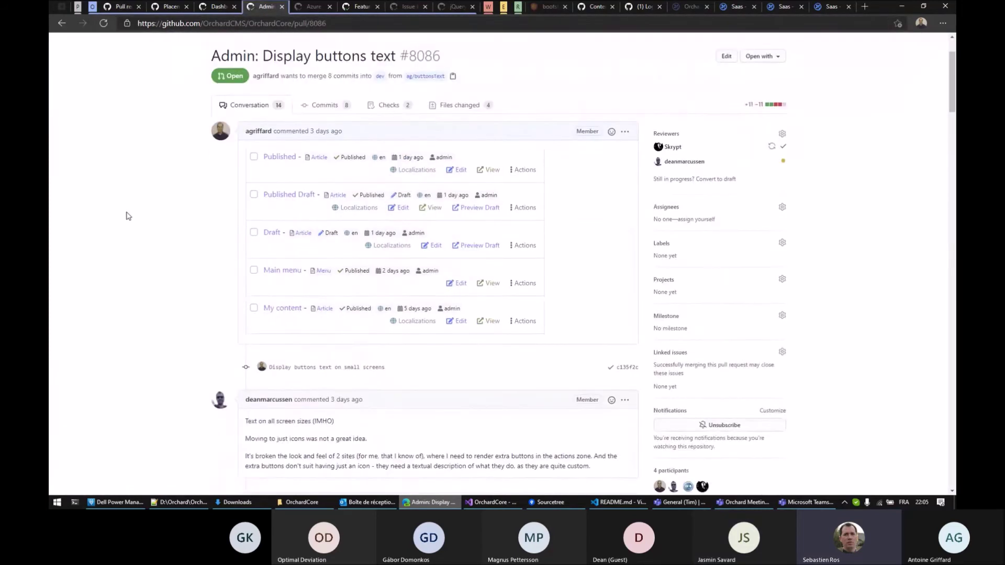
pyautogui.scroll(-9, 152, 184)
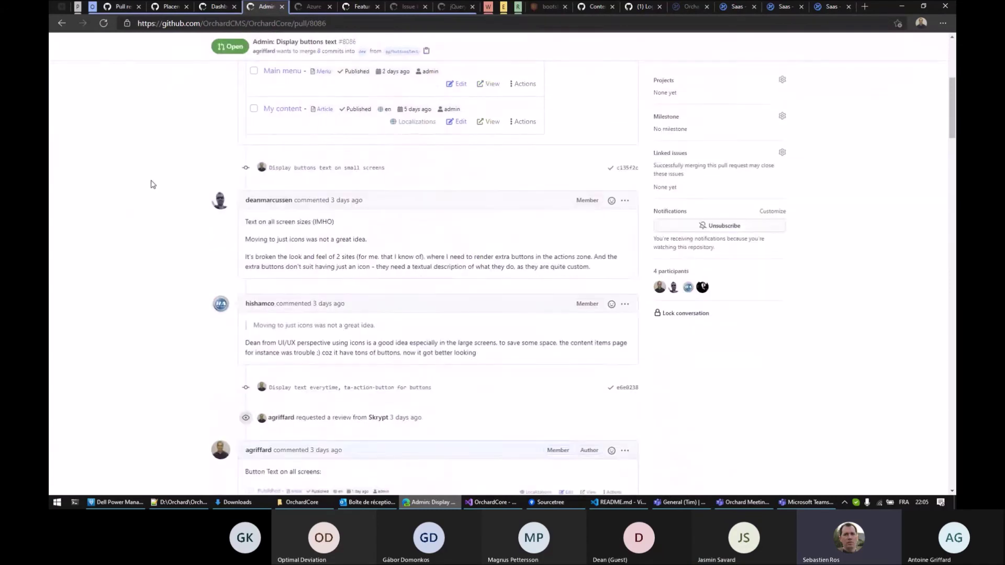
pyautogui.scroll(-3, 152, 184)
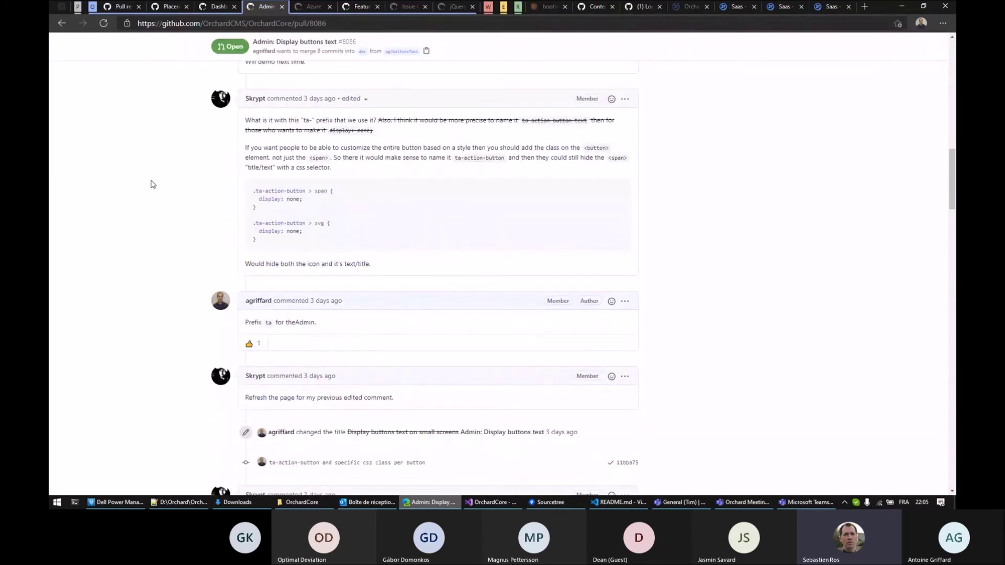
pyautogui.moveTo(306, 190); pyautogui.dragTo(253, 191)
pyautogui.scroll(-1, 184, 193)
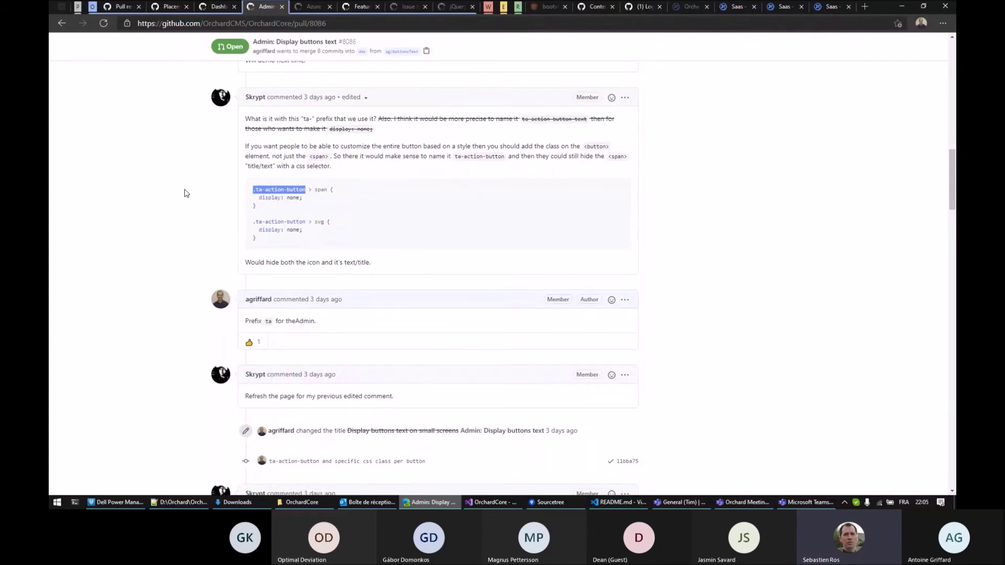
# Step: Read the rest of the pull request discussion, covering the button CSS classes, the screenshots and the review approval
pyautogui.scroll(-2, 185, 193)
pyautogui.scroll(-8, 184, 194)
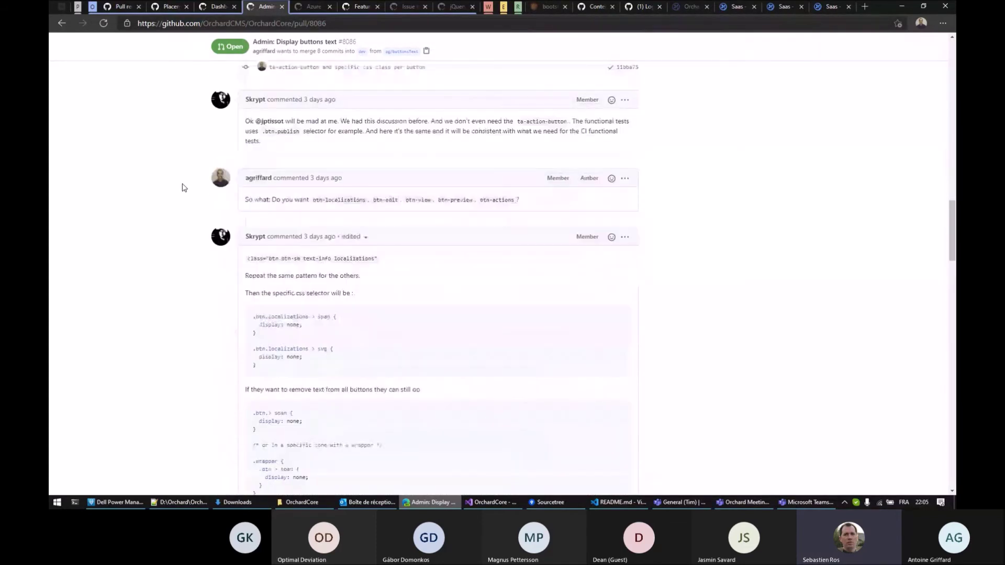
pyautogui.scroll(-3, 184, 187)
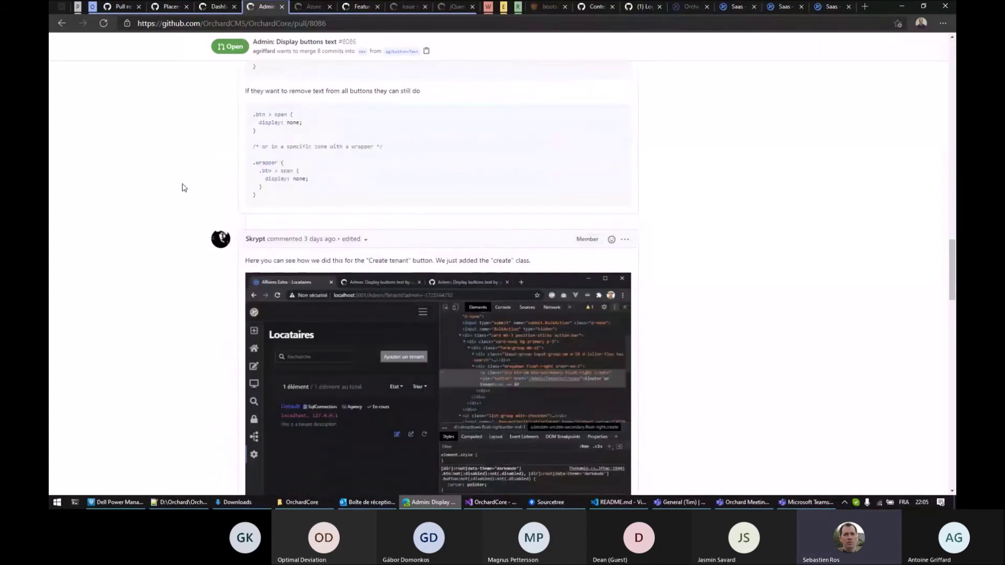
pyautogui.scroll(-2, 185, 188)
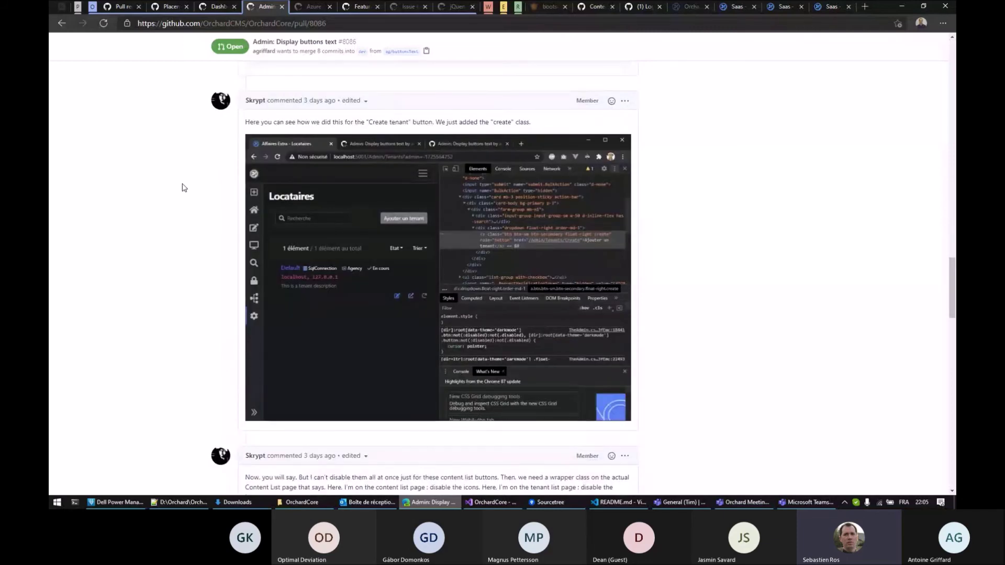
pyautogui.scroll(-1, 185, 188)
pyautogui.scroll(-9, 184, 188)
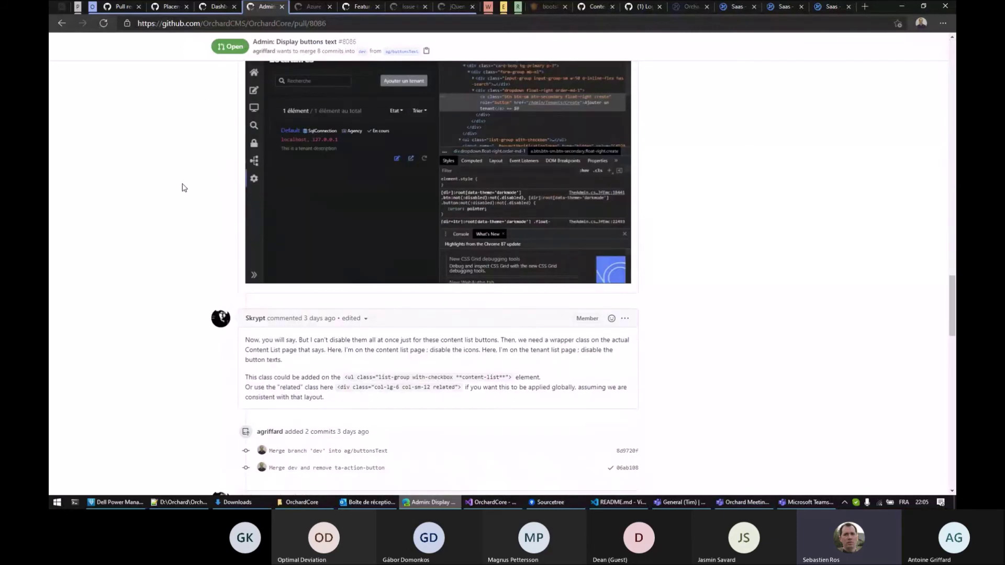
pyautogui.scroll(-8, 185, 188)
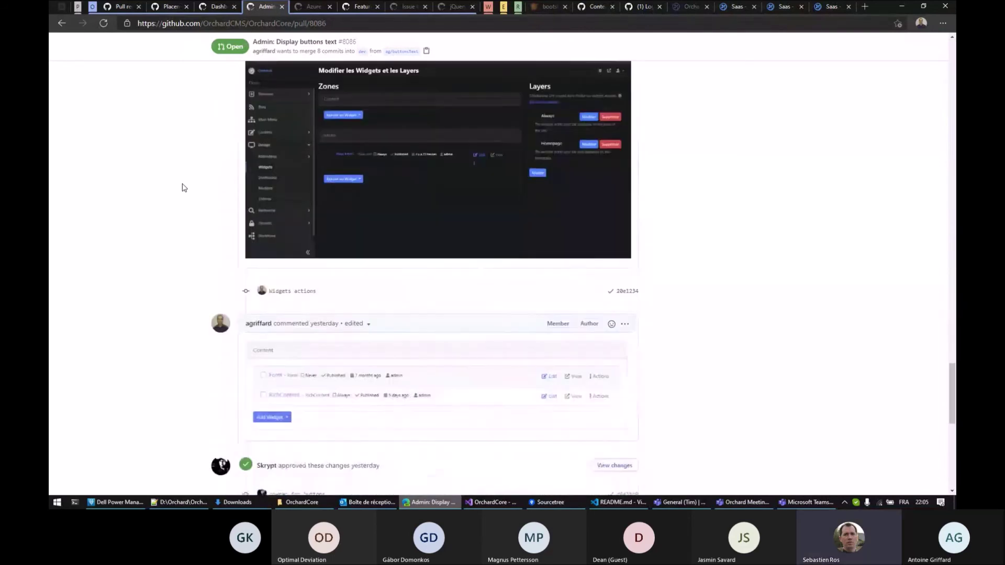
pyautogui.scroll(1, 184, 188)
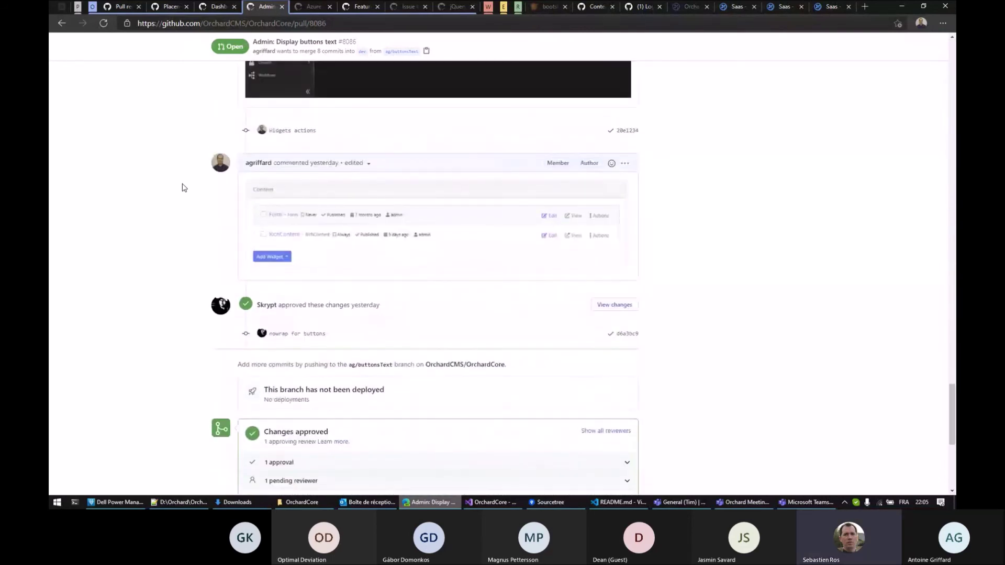
# Step: Preview the Manage Content list in dark mode, restore light mode and close the developer tools
pyautogui.click(738, 7)
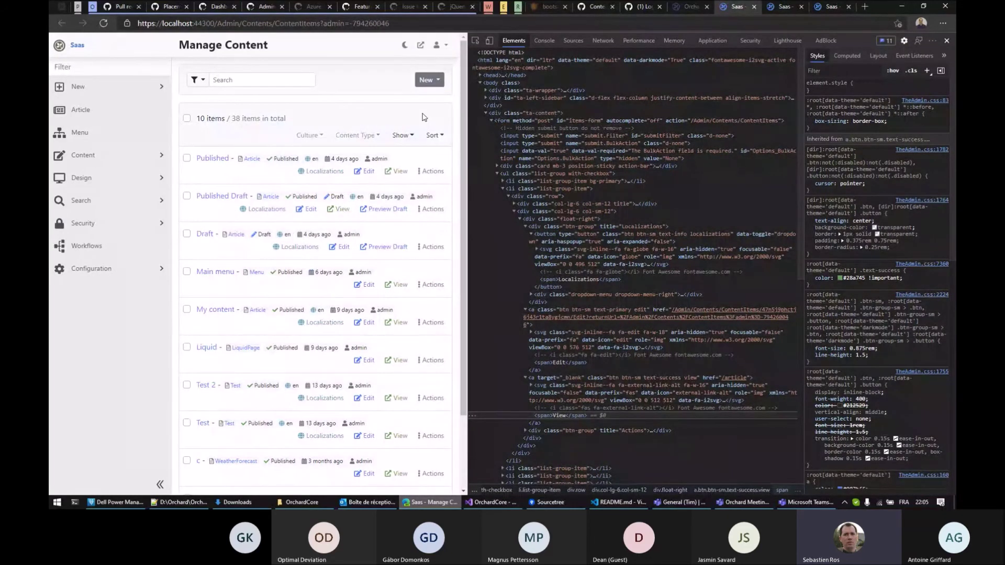
pyautogui.click(406, 47)
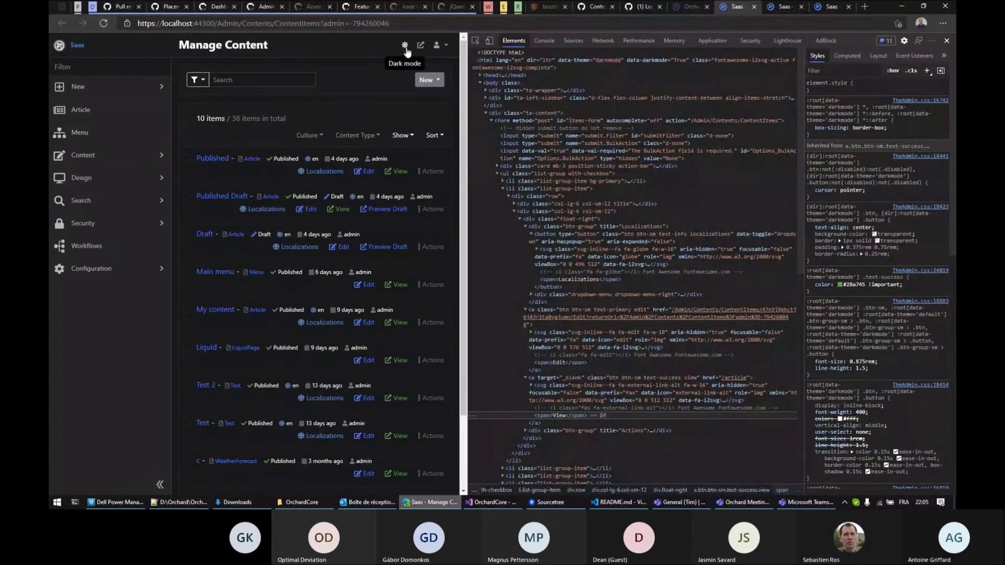
pyautogui.click(406, 47)
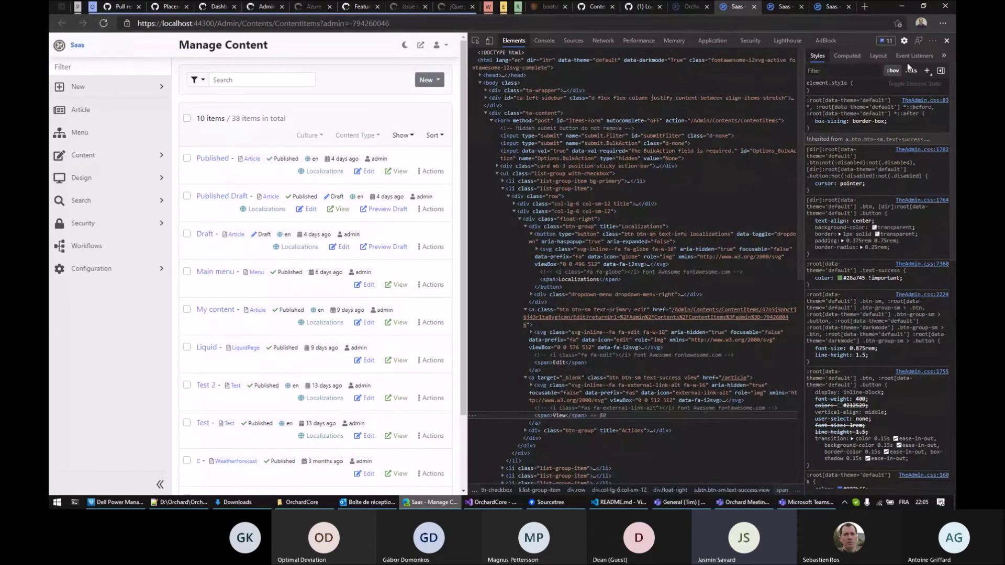
pyautogui.click(947, 40)
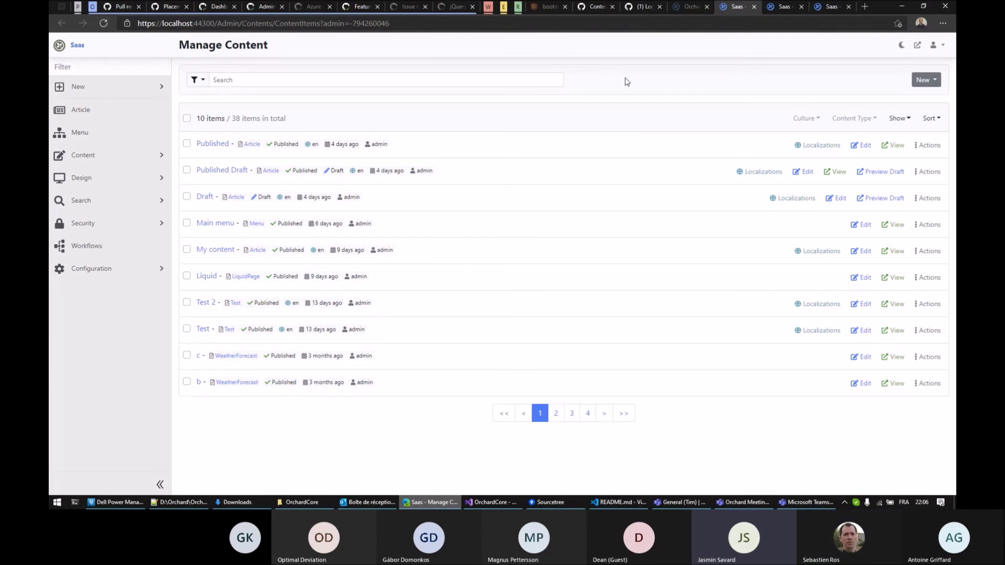
# Step: Inspect the Edit action of the first Published item and highlight the edit class on its link element
pyautogui.rightClick(865, 150)
pyautogui.click(835, 298)
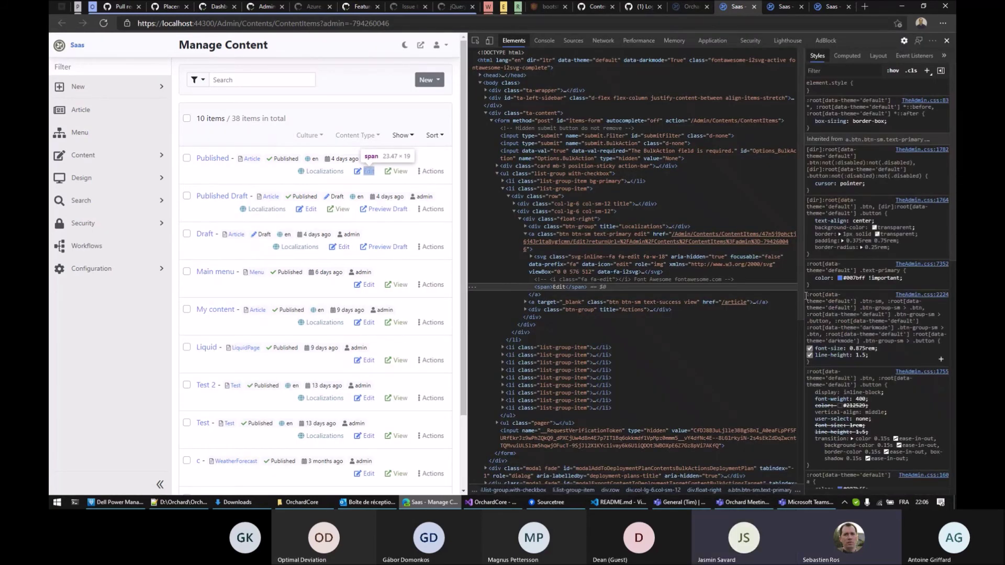
pyautogui.click(636, 231)
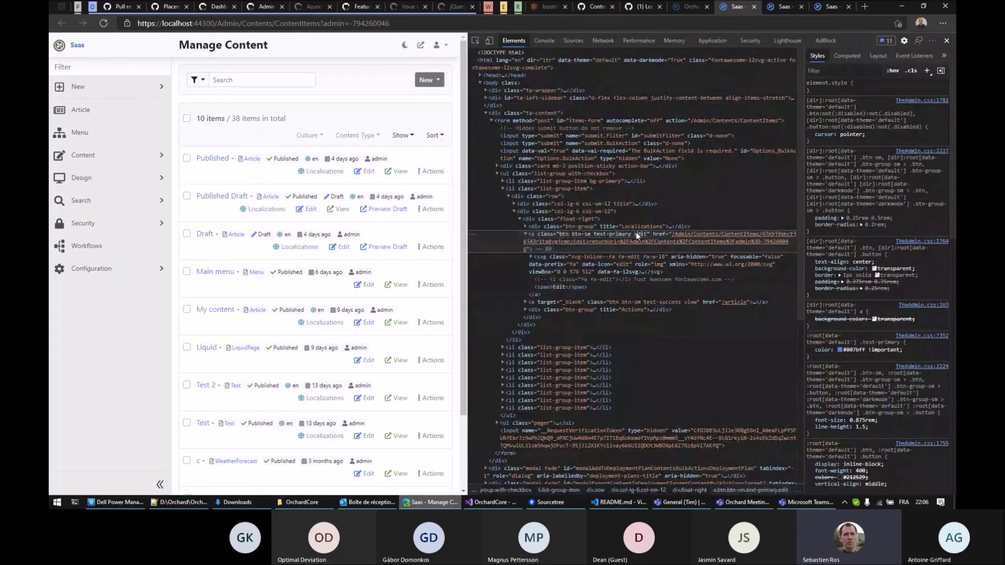
pyautogui.doubleClick(636, 231)
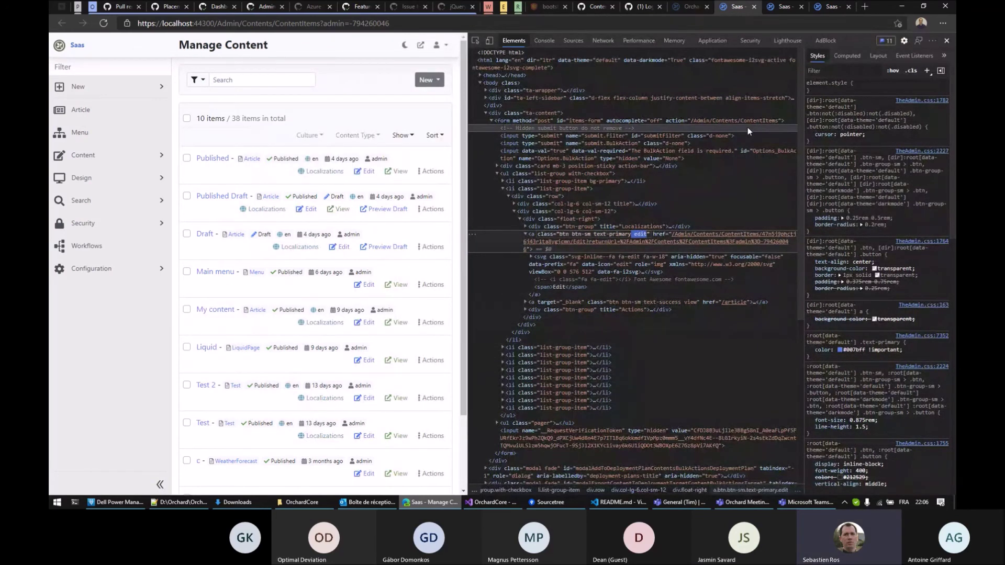
# Step: Change the text-primary class to btn-primary on the first Published item's Edit link
pyautogui.doubleClick(597, 234)
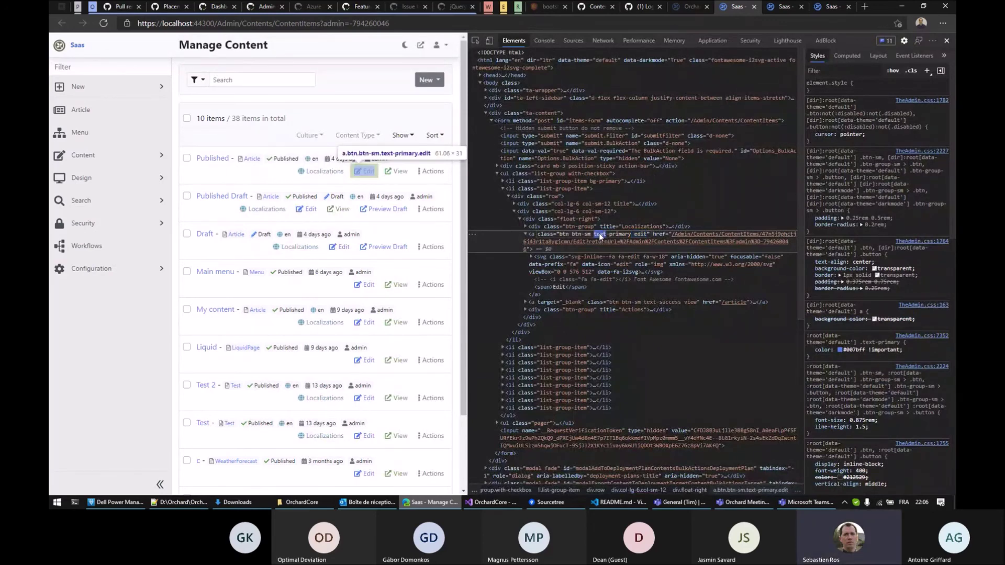
pyautogui.write('btn')
pyautogui.press('Return')
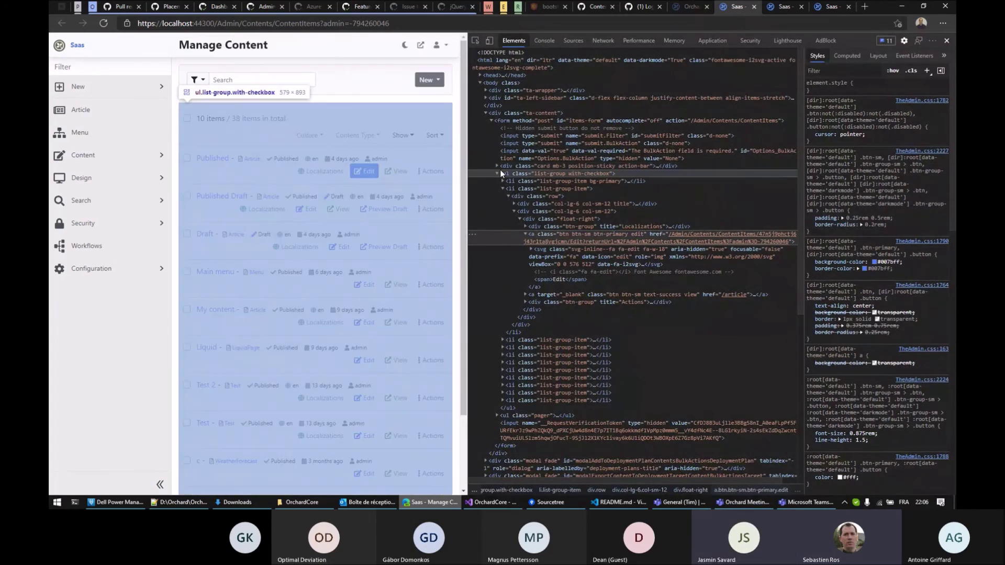
# Step: Inspect the first Published item's View action and change its text-success class to btn-success
pyautogui.rightClick(398, 171)
pyautogui.click(435, 323)
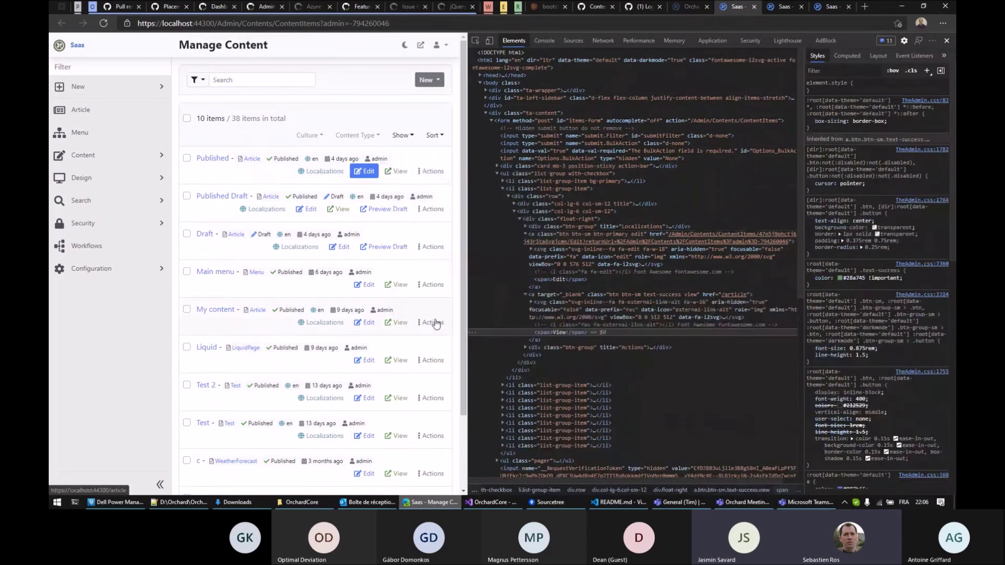
pyautogui.click(677, 296)
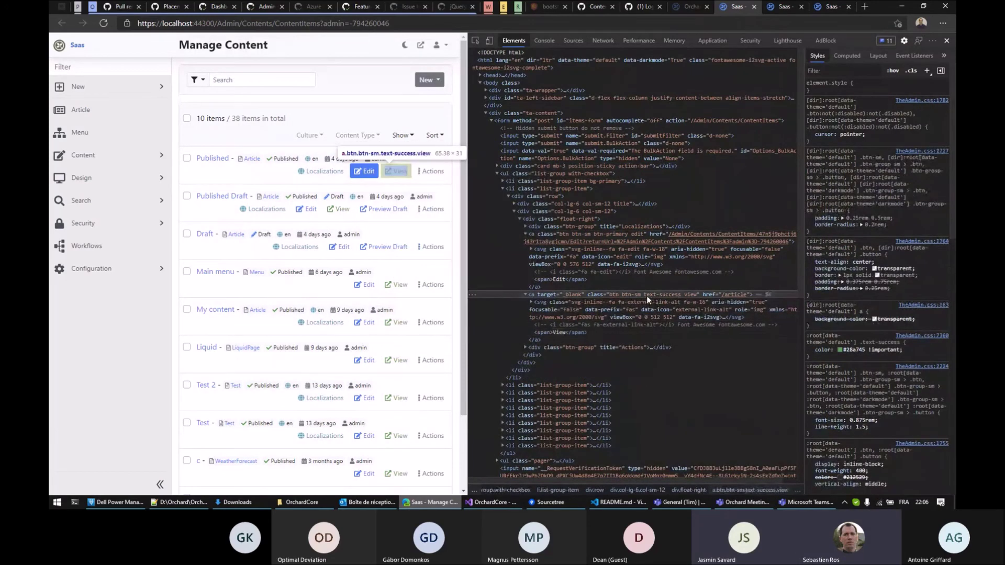
pyautogui.doubleClick(649, 293)
pyautogui.write('btn')
pyautogui.press('Return')
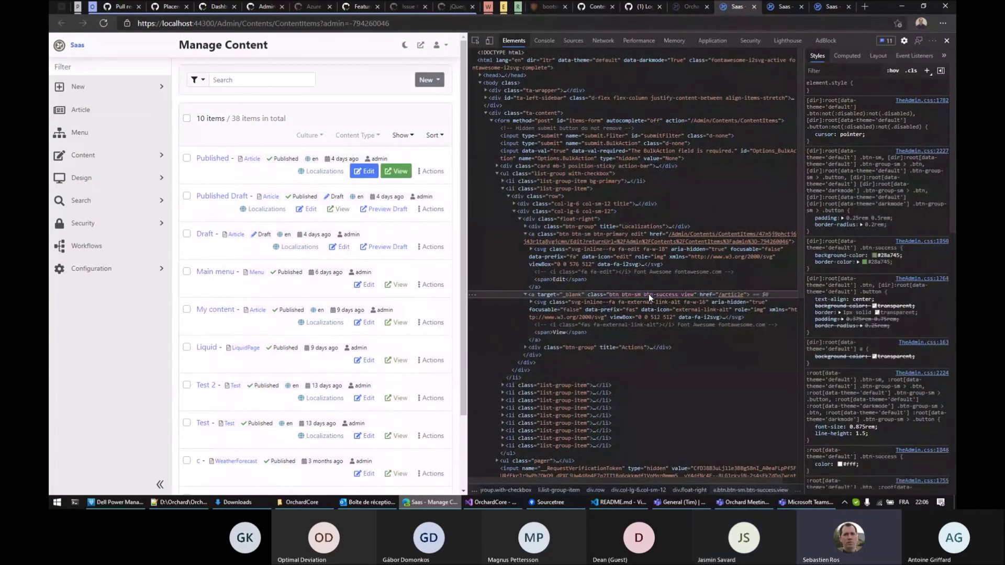
# Step: Inspect the first Published item's Actions button and change its text-secondary class to btn-secondary
pyautogui.rightClick(433, 181)
pyautogui.click(460, 390)
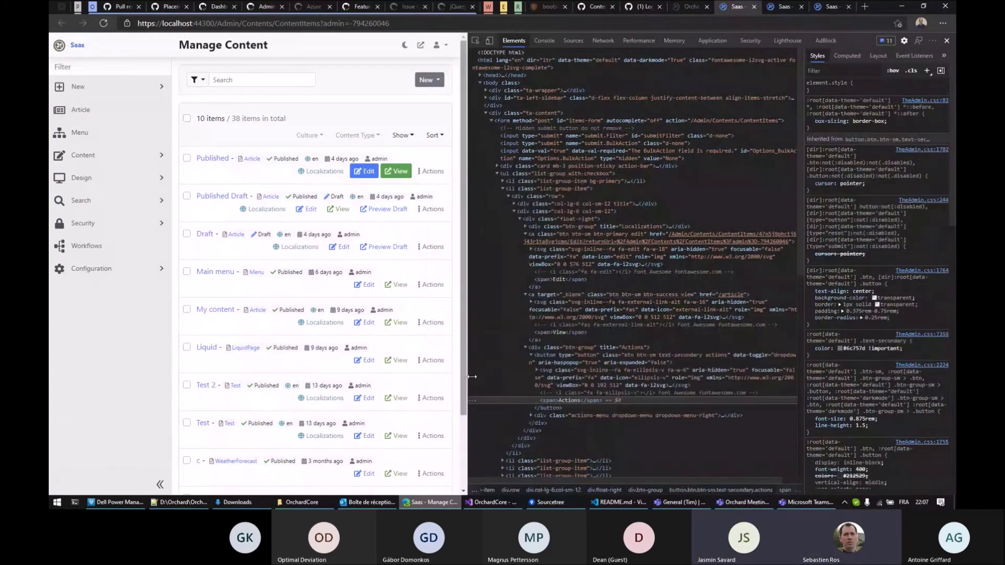
pyautogui.click(663, 351)
pyautogui.doubleClick(664, 356)
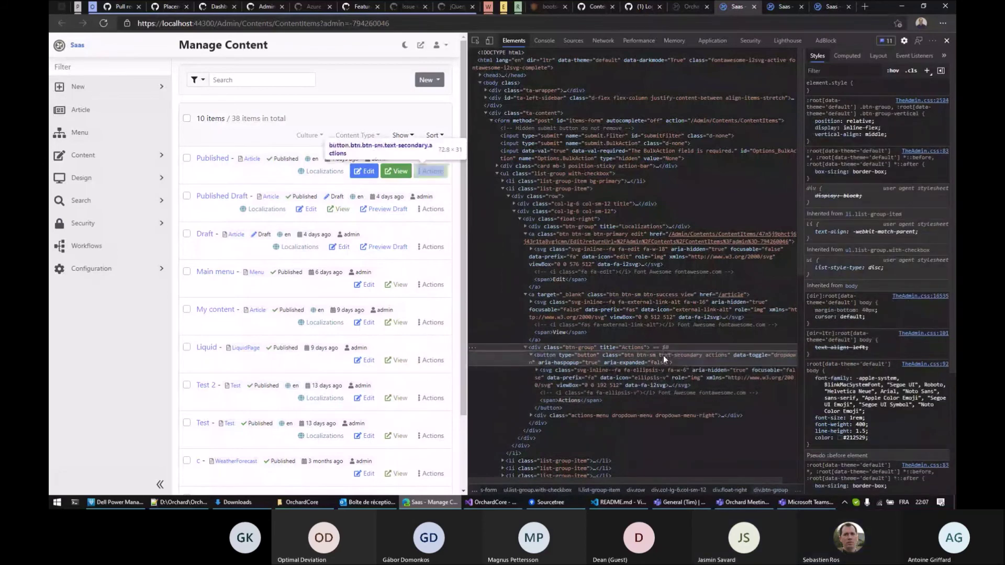
pyautogui.click(664, 356)
pyautogui.doubleClick(664, 356)
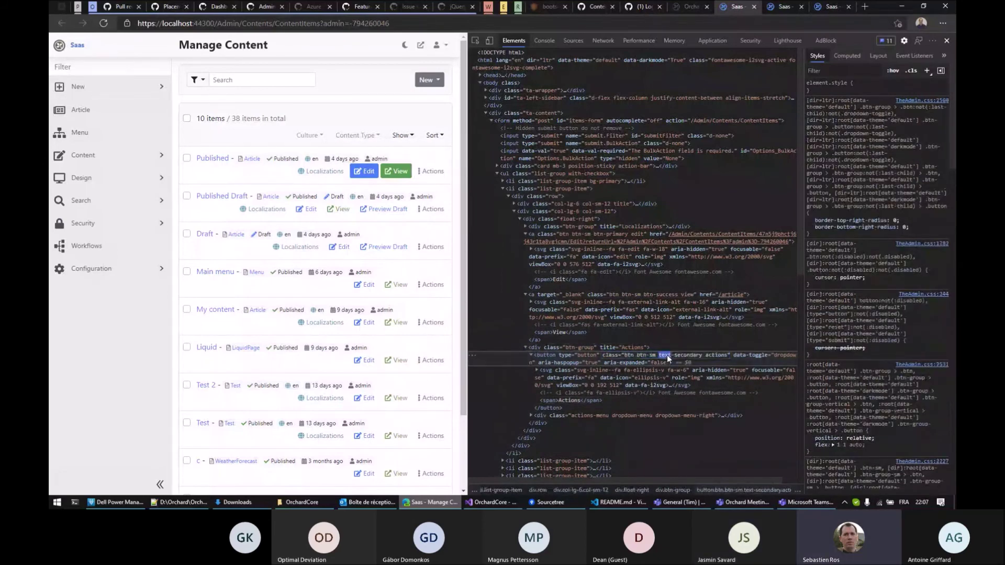
pyautogui.write('btn')
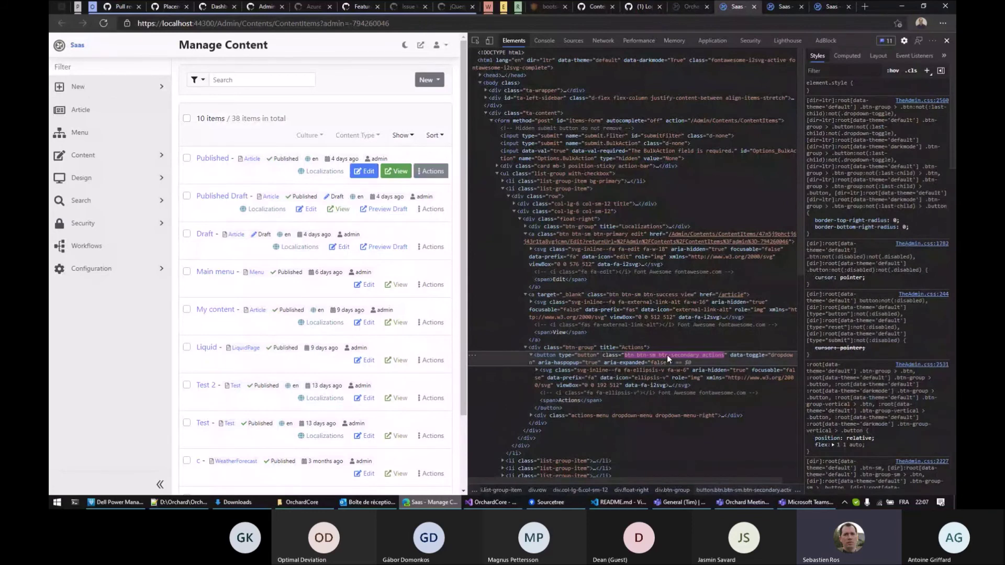
# Step: Inspect the first Published item's Localizations button and change its text-info class to btn-info
pyautogui.rightClick(334, 172)
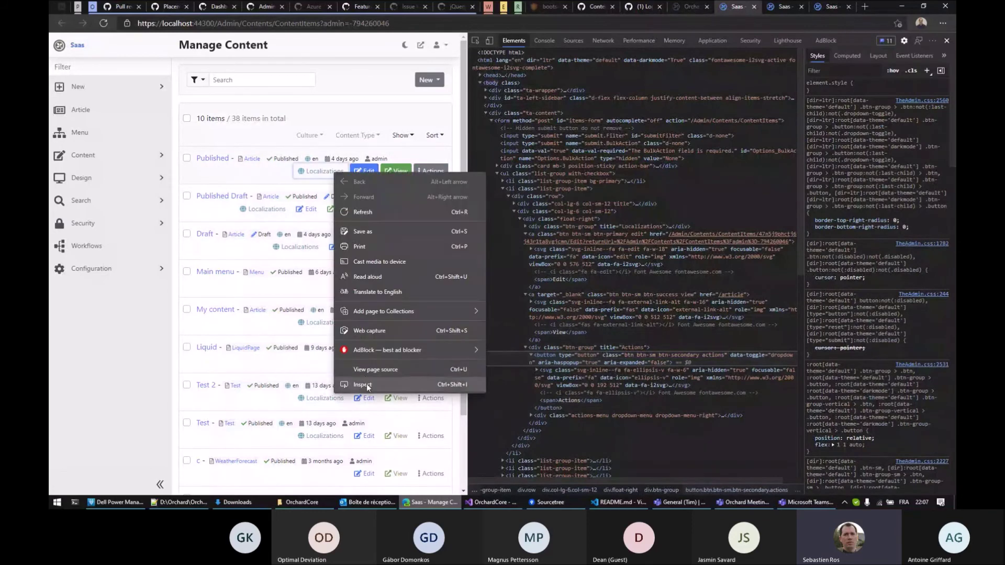
pyautogui.click(367, 385)
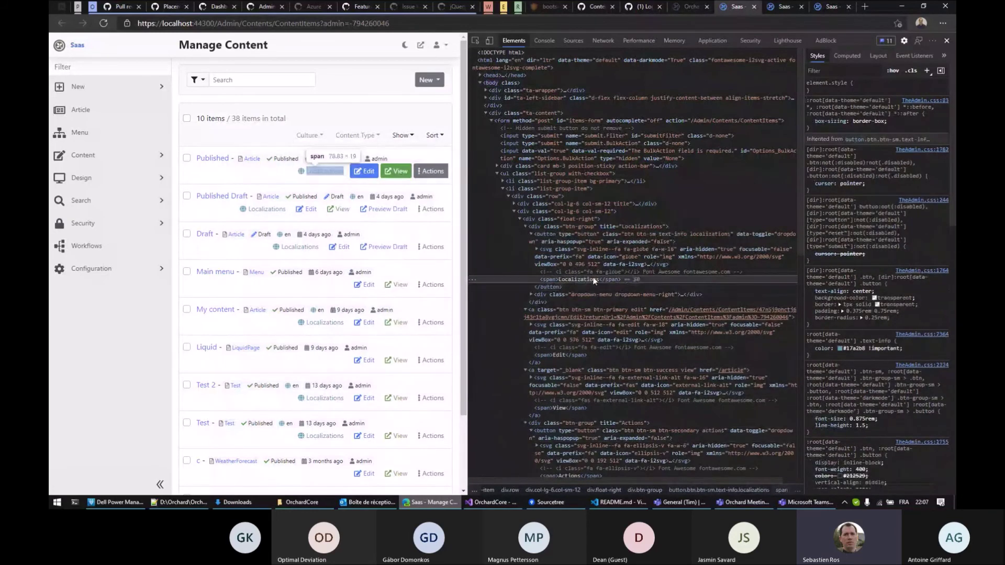
pyautogui.doubleClick(665, 234)
pyautogui.press('Escape')
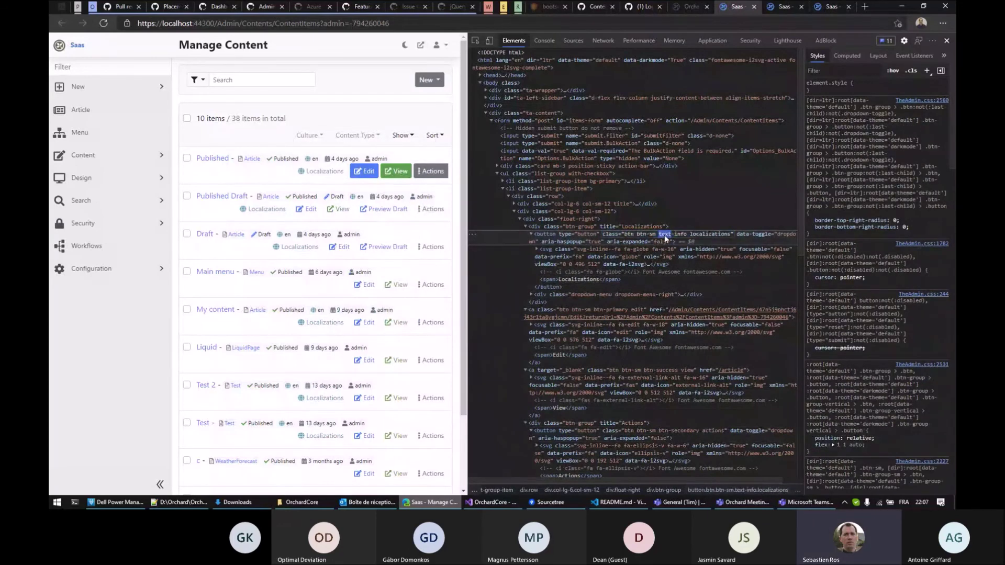
pyautogui.write('btn')
pyautogui.press('Return')
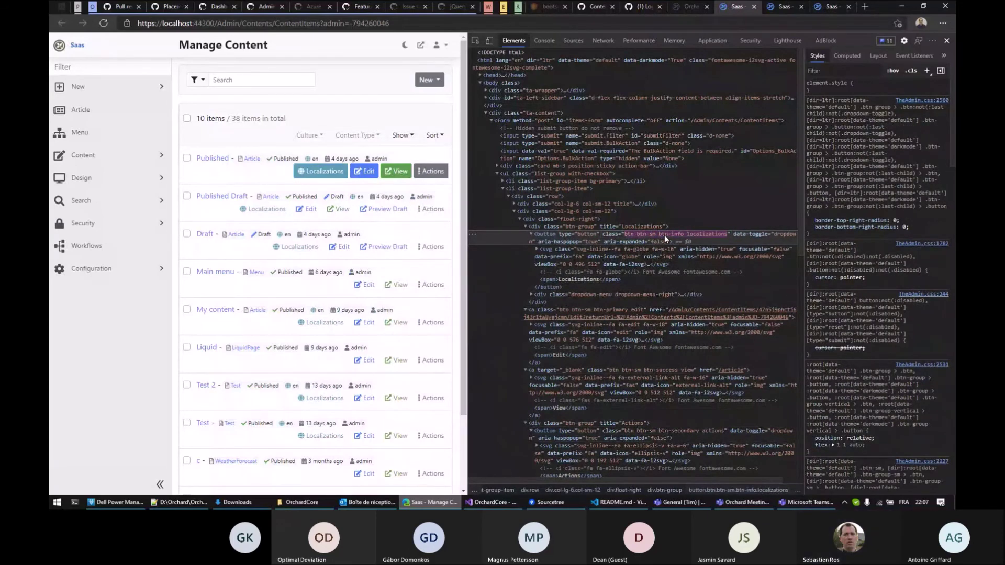
# Step: Close the developer tools and check the Actions menu of the first Published item at full page width
pyautogui.press('F12')
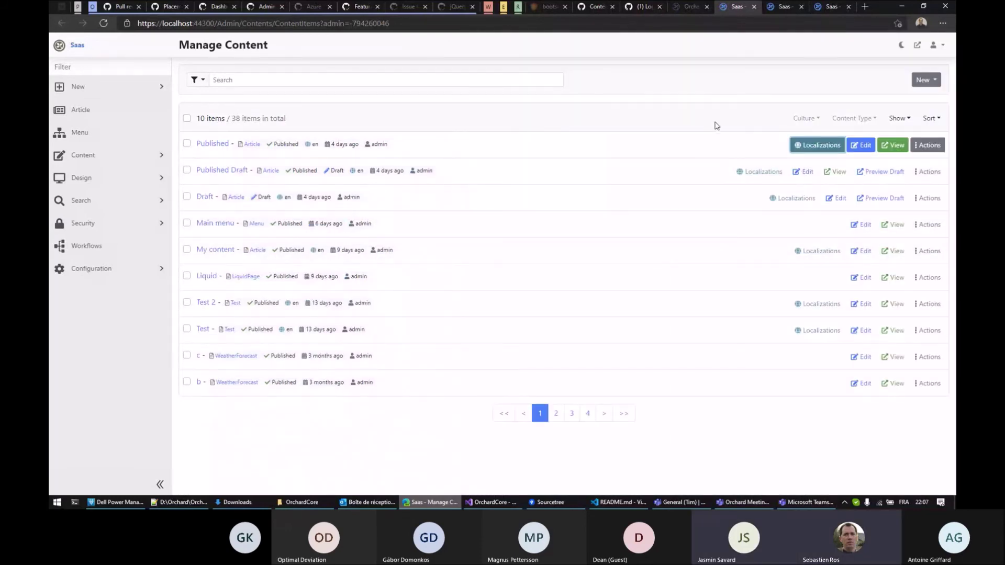
pyautogui.click(932, 146)
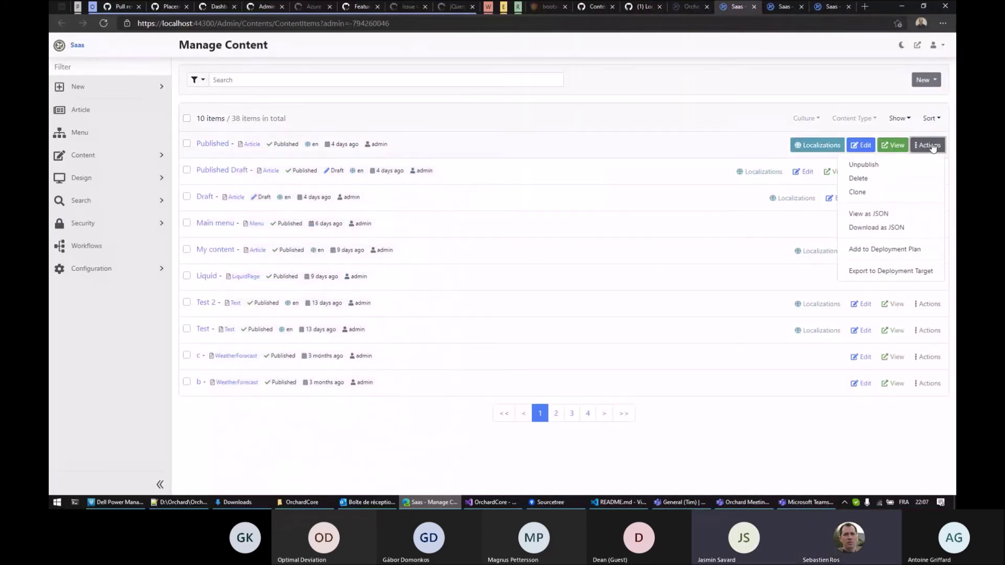
pyautogui.click(747, 116)
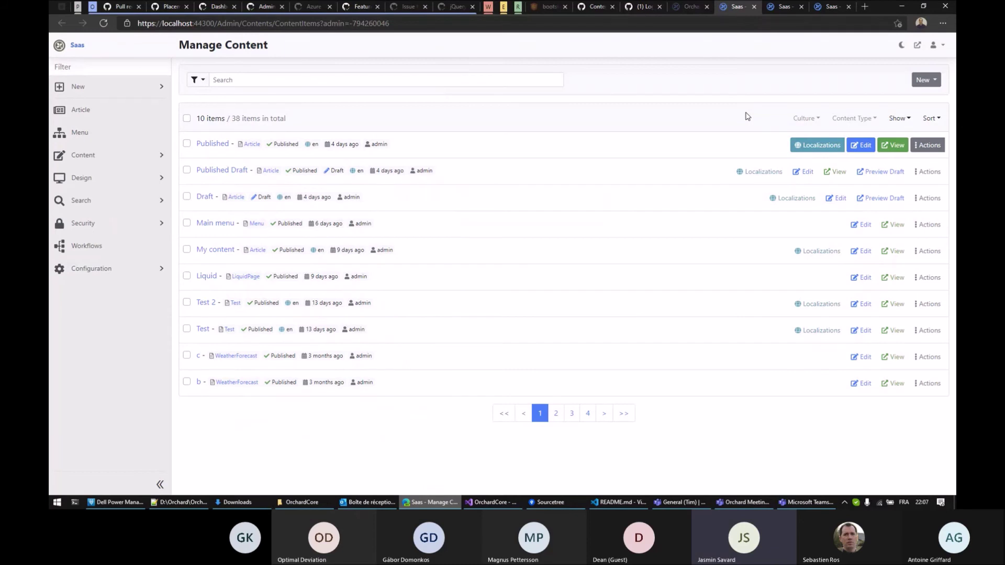
# Step: Inspect the first Published item's Edit button again and check the options in its Actions and Localizations menus
pyautogui.rightClick(857, 147)
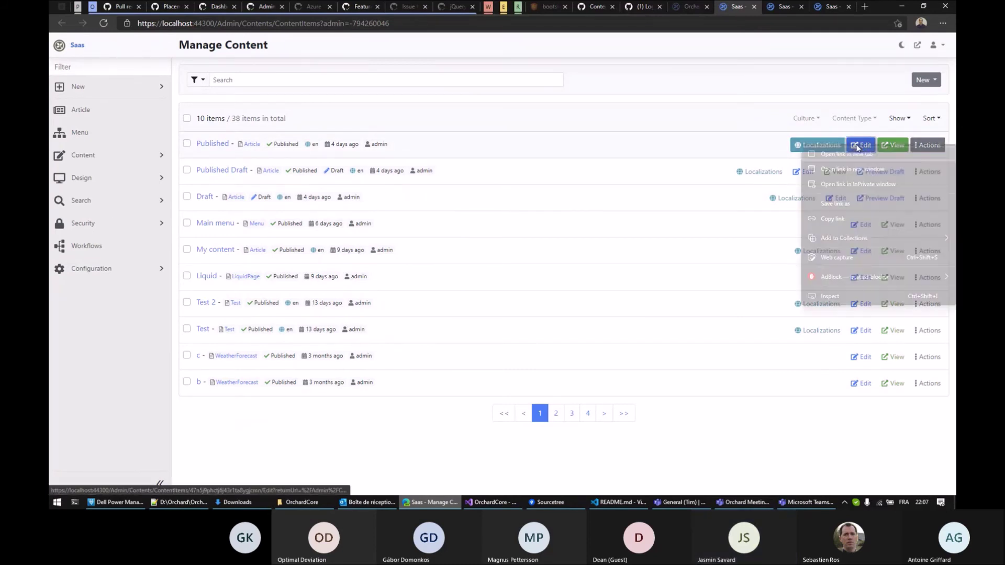
pyautogui.click(832, 297)
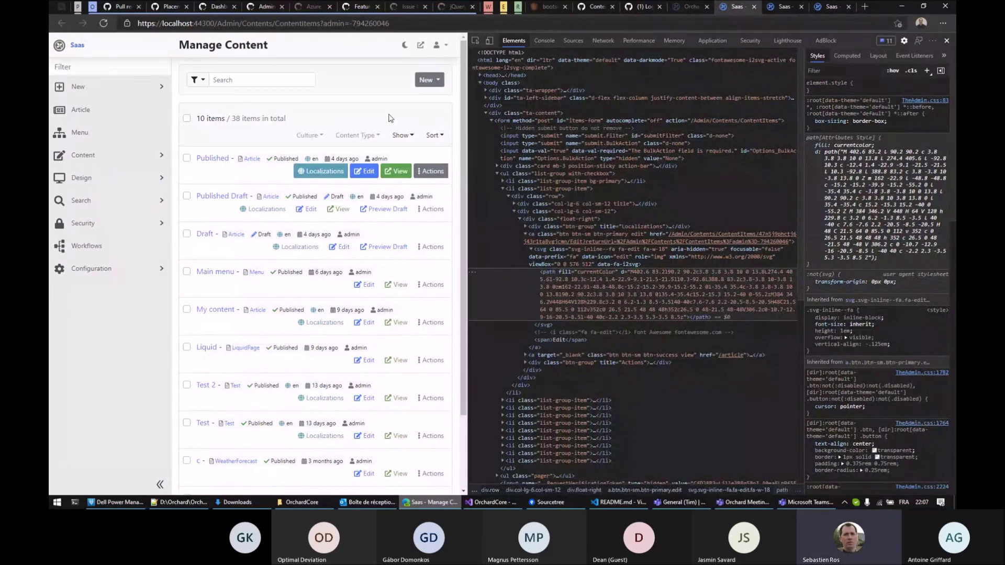
pyautogui.click(433, 171)
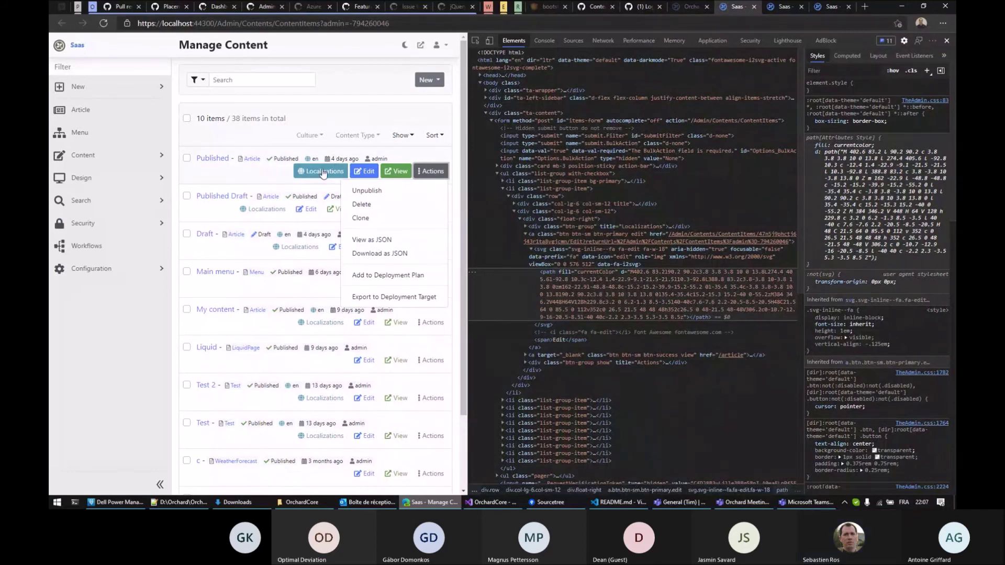
pyautogui.click(337, 129)
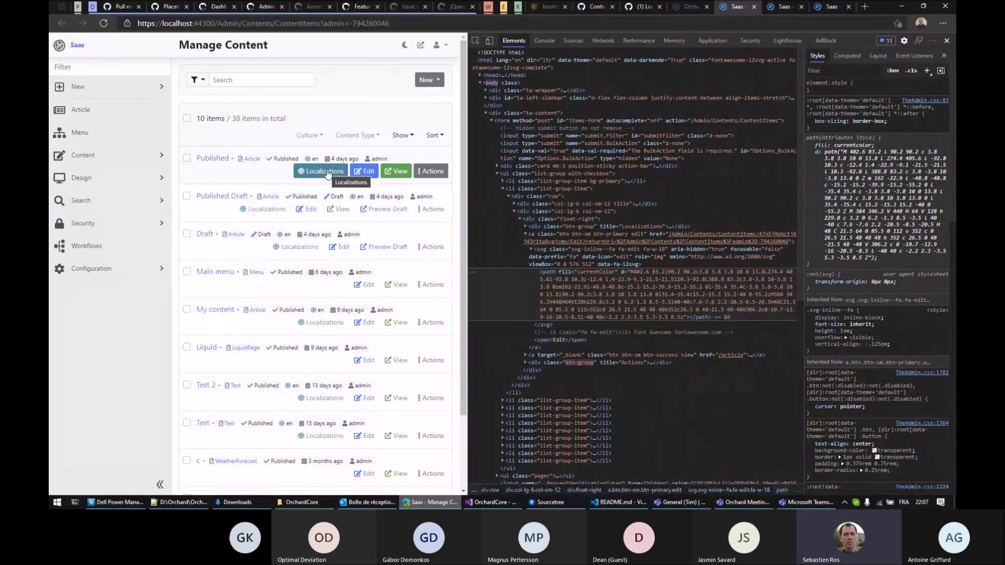
pyautogui.click(327, 172)
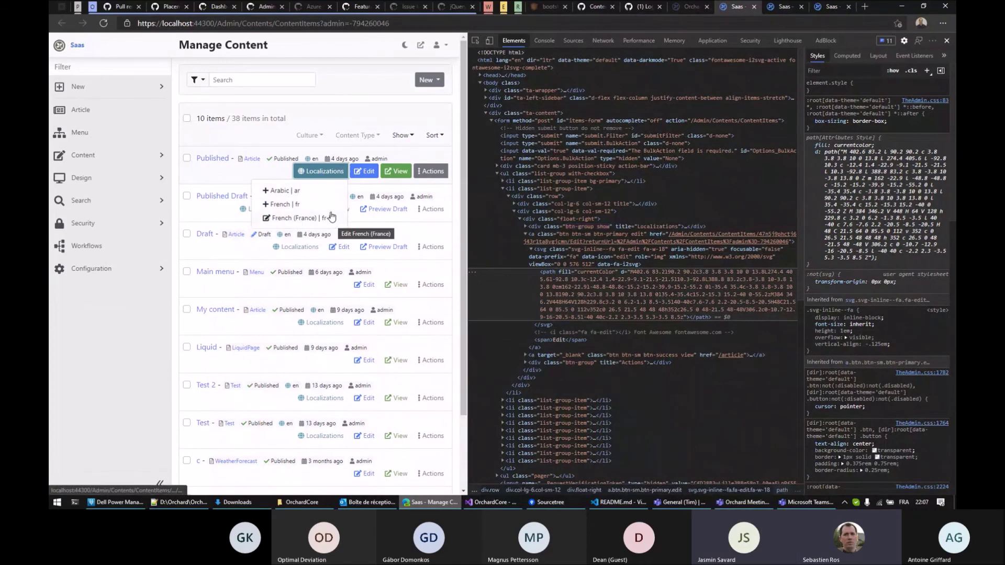
pyautogui.click(360, 120)
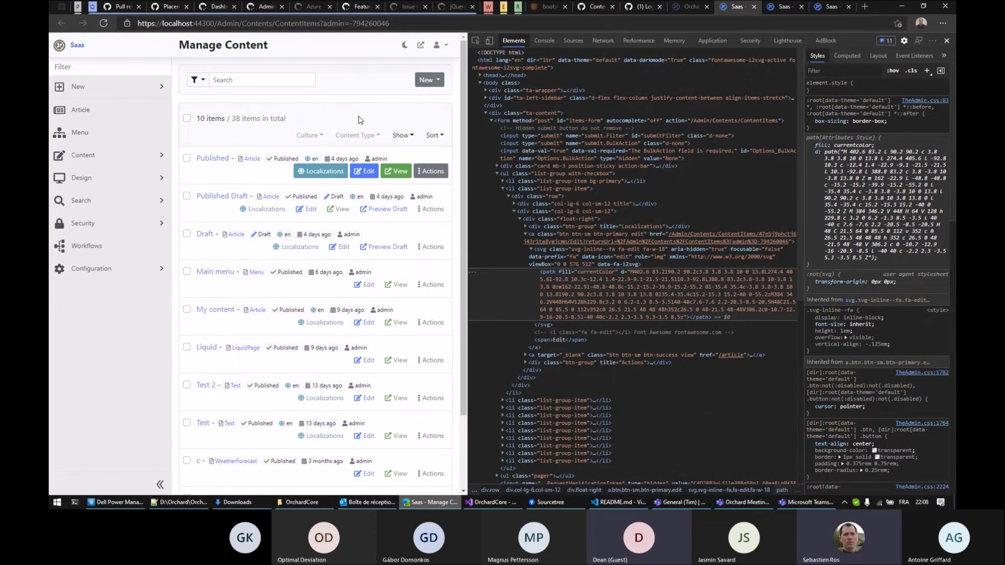
# Step: Inspect the first Published item's Actions button and delete its ellipsis svg icon element
pyautogui.rightClick(430, 175)
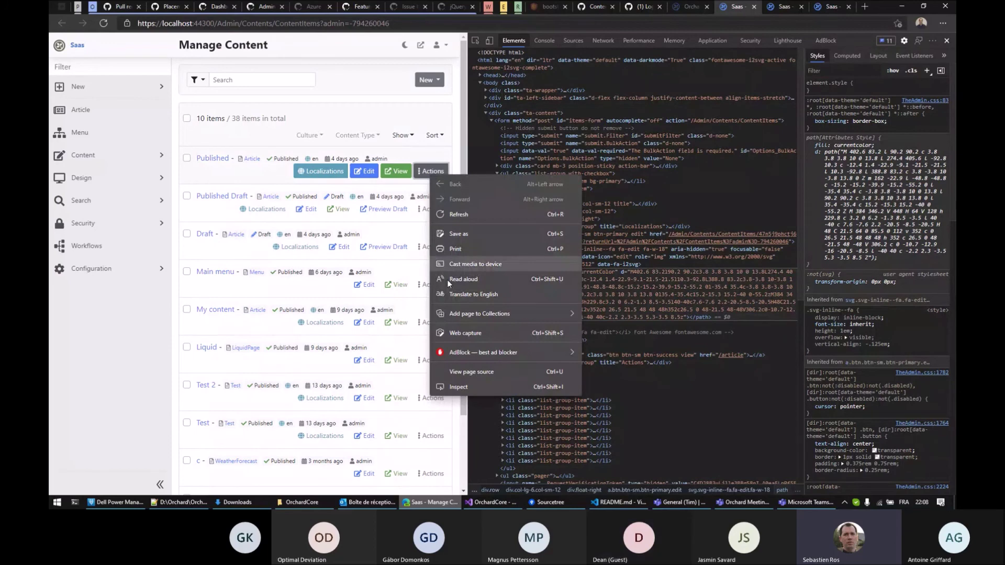
pyautogui.click(458, 387)
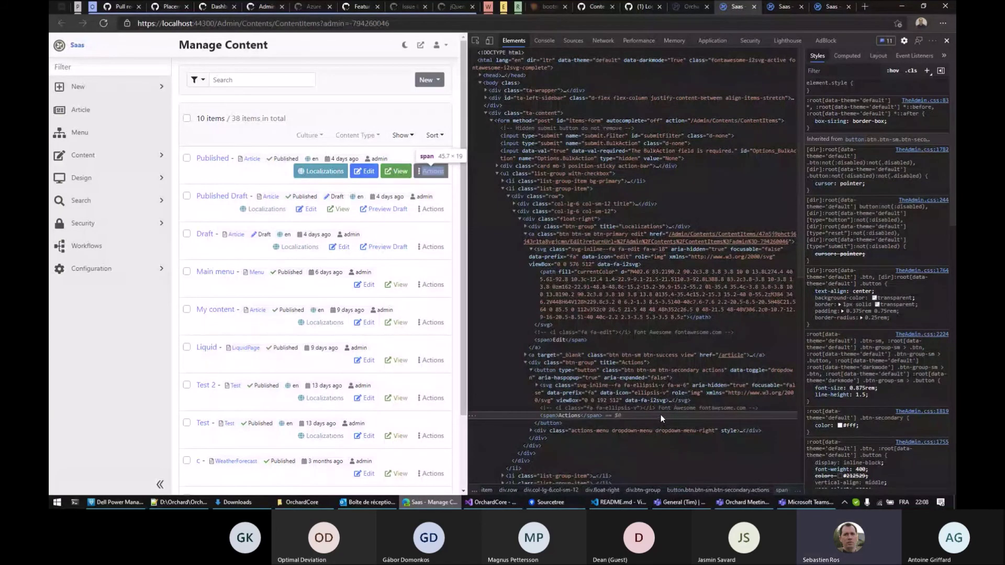
pyautogui.click(555, 386)
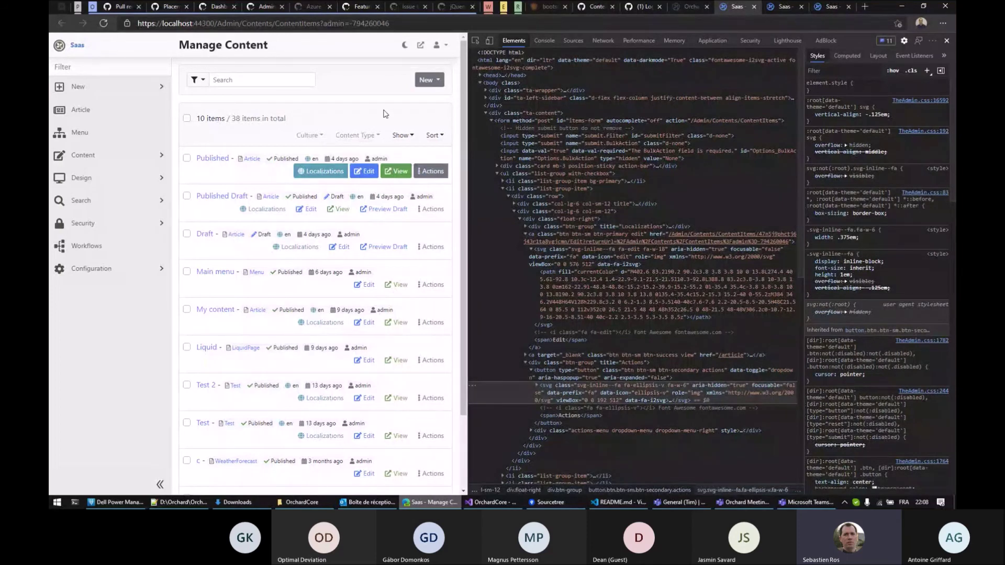
pyautogui.press('Delete')
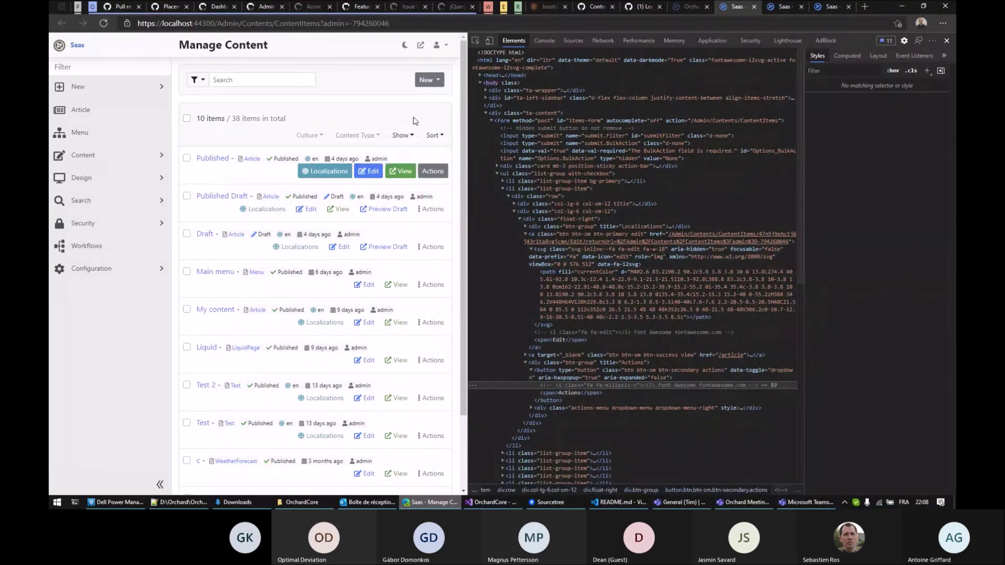
# Step: Add the dropdown-toggle class to the first Published item's Actions button
pyautogui.click(717, 371)
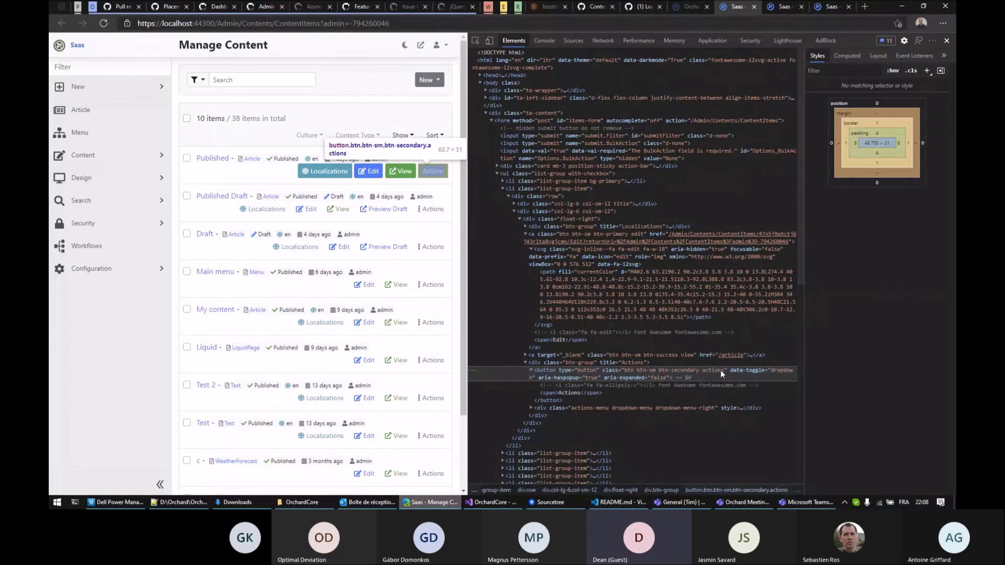
pyautogui.doubleClick(720, 370)
pyautogui.press('End')
pyautogui.write('dropdown')
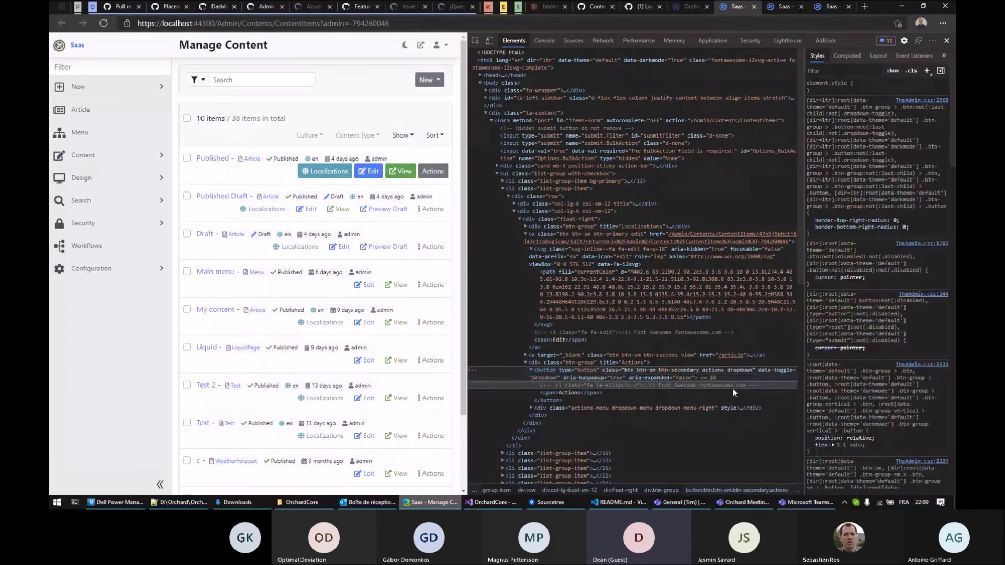
pyautogui.write('-togg')
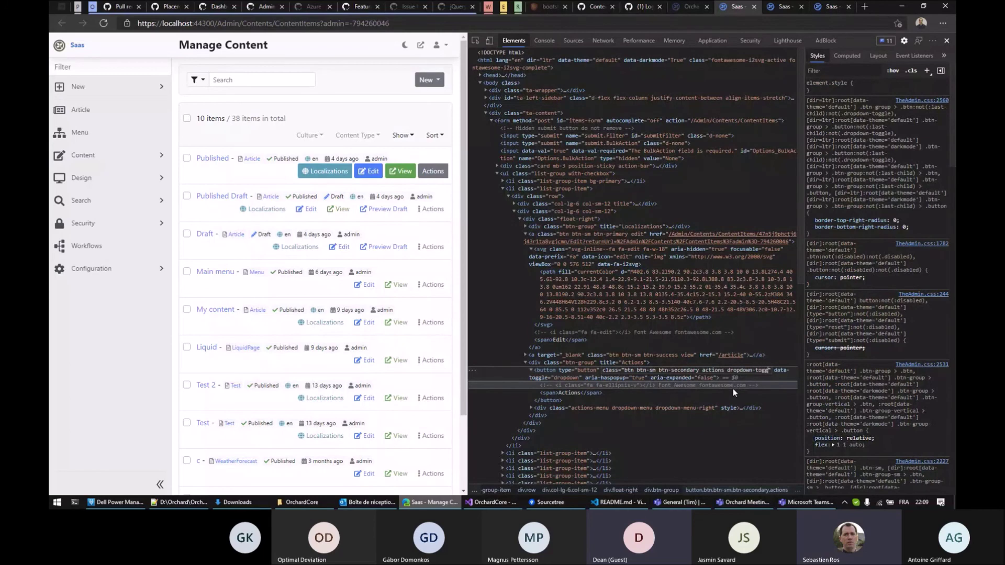
pyautogui.write('le')
pyautogui.press('Return')
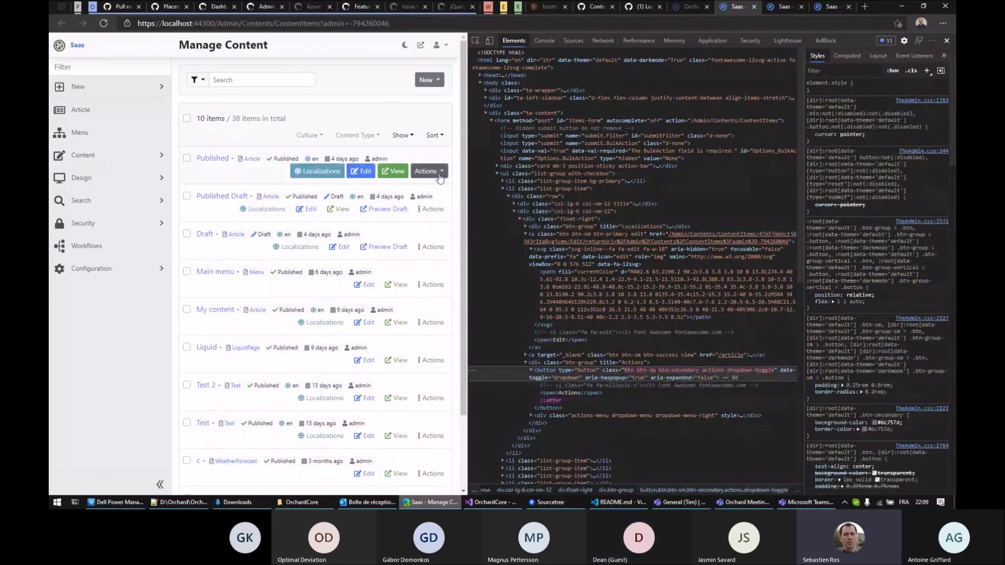
# Step: Inspect the first Published item's Localizations button and add the dropdown-toggle class to it
pyautogui.rightClick(334, 173)
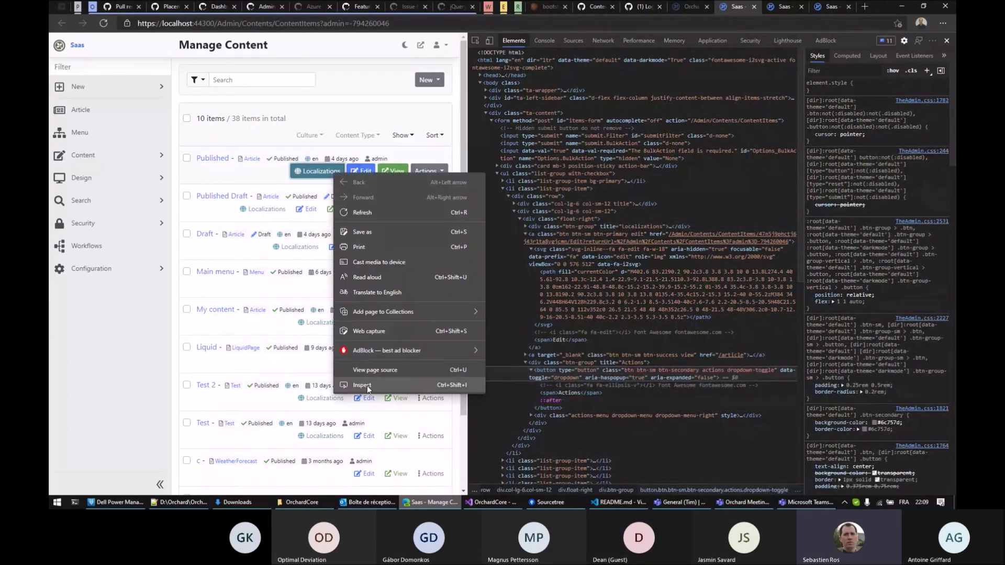
pyautogui.click(362, 385)
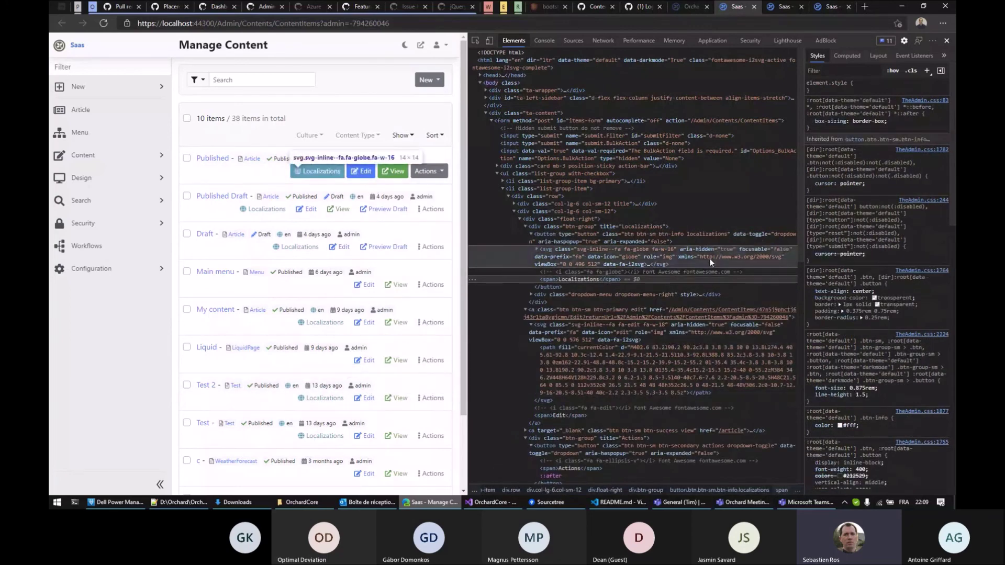
pyautogui.click(699, 235)
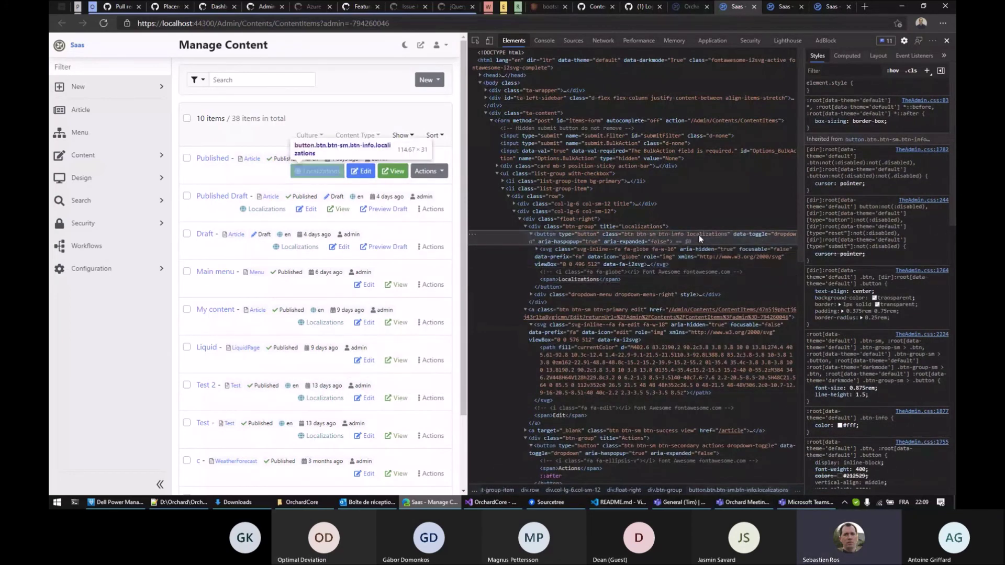
pyautogui.doubleClick(699, 234)
pyautogui.press('End')
pyautogui.write('dr')
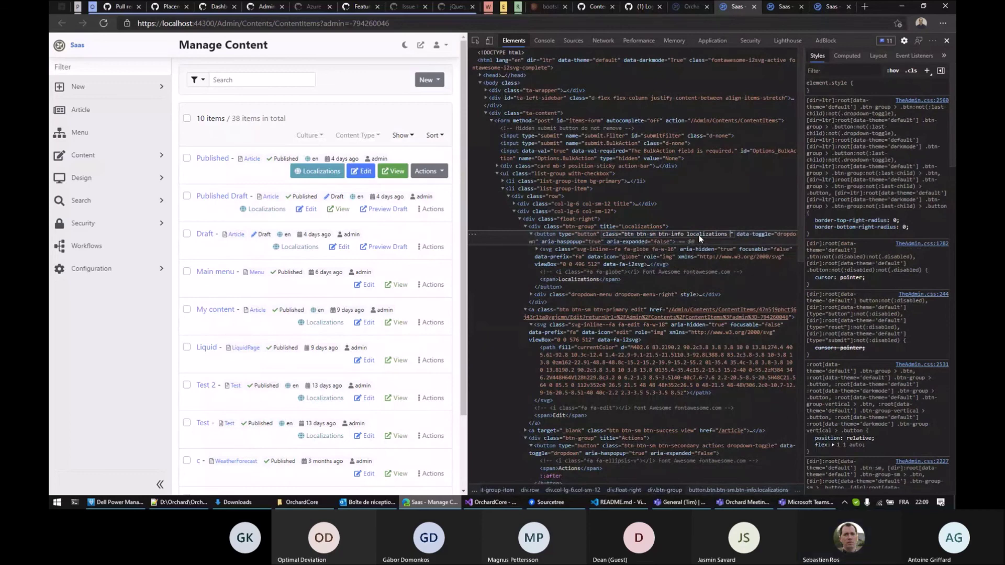
pyautogui.write('opdown-')
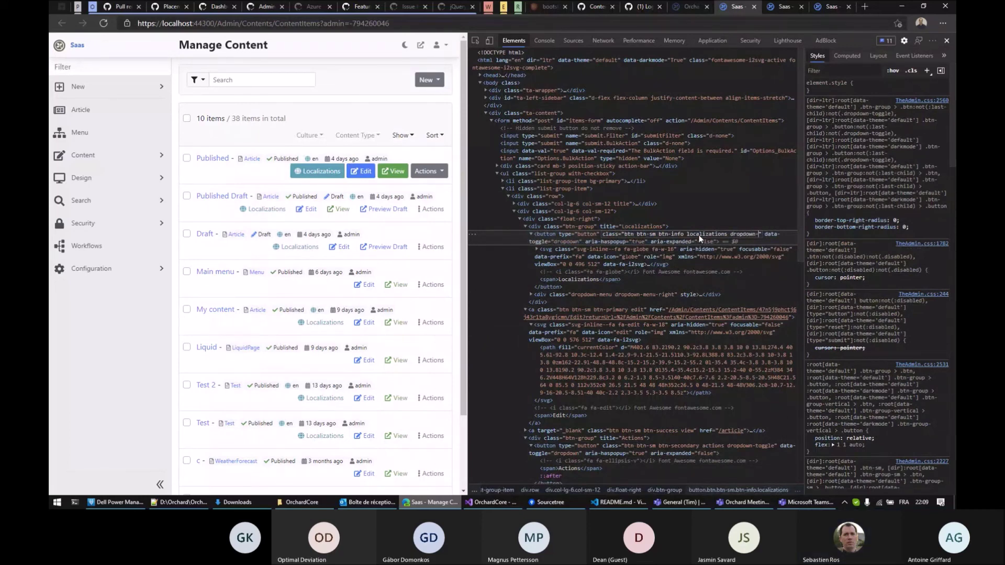
pyautogui.write('toggle')
pyautogui.press('Return')
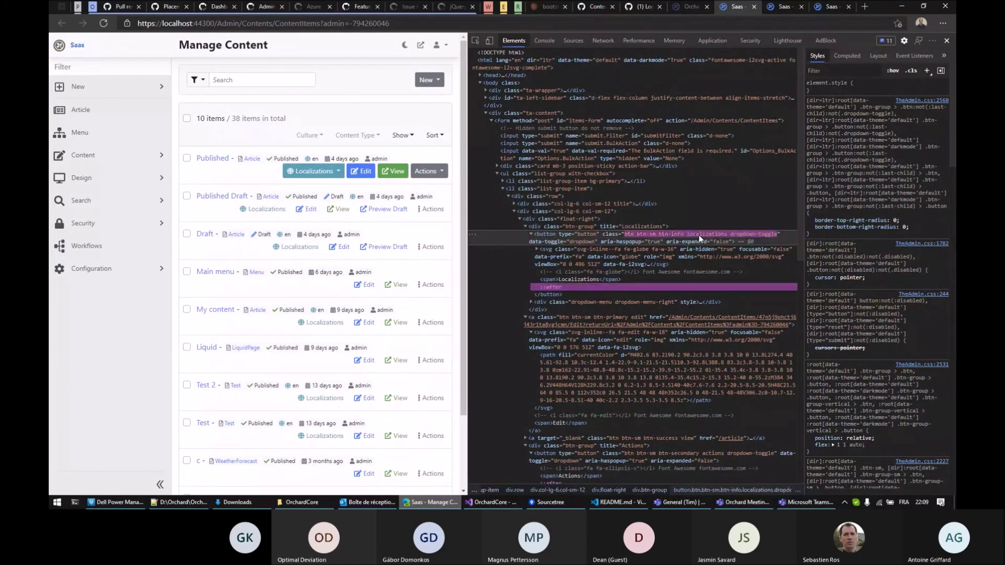
# Step: Check the first Published item's Actions and Localizations dropdown menus
pyautogui.click(315, 172)
pyautogui.click(429, 172)
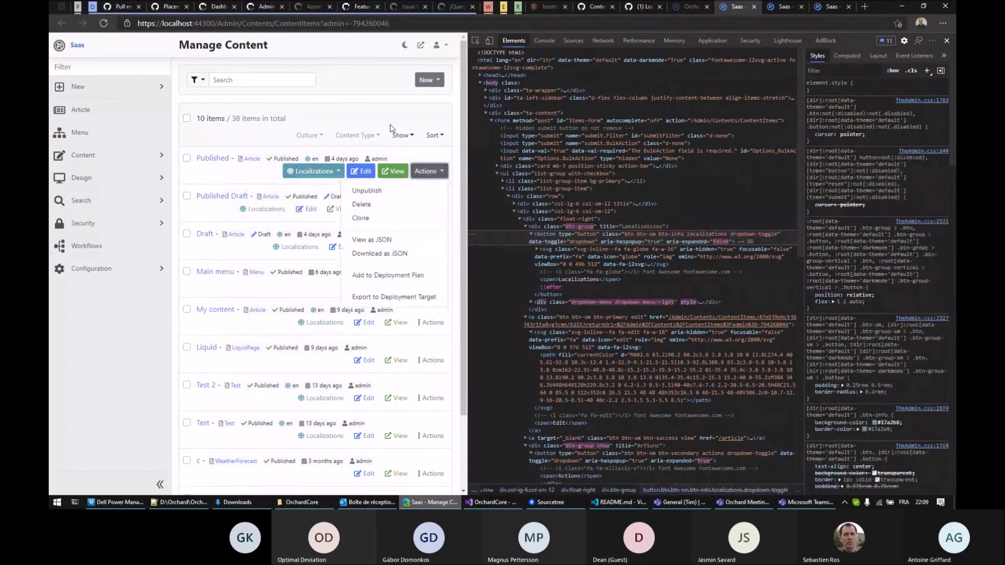
pyautogui.click(384, 91)
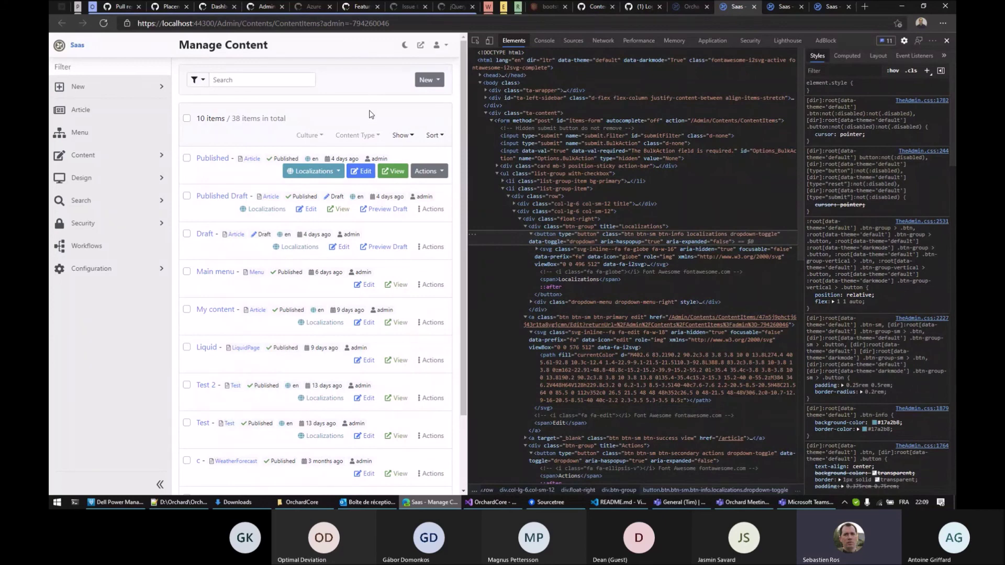
pyautogui.click(326, 179)
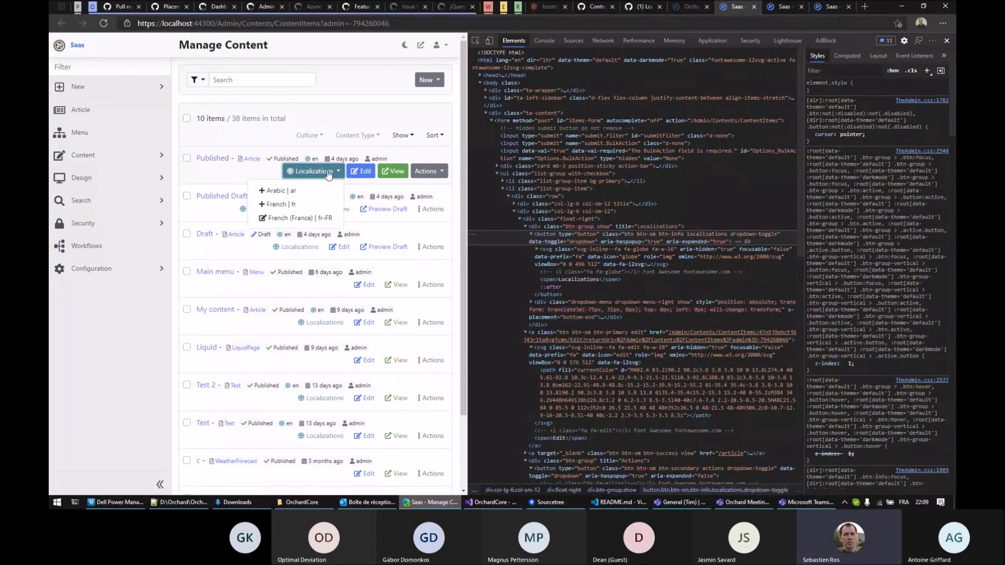
# Step: Remove the text from the label span of the first Published item's Localizations button and close its dropdown
pyautogui.rightClick(327, 172)
pyautogui.click(368, 377)
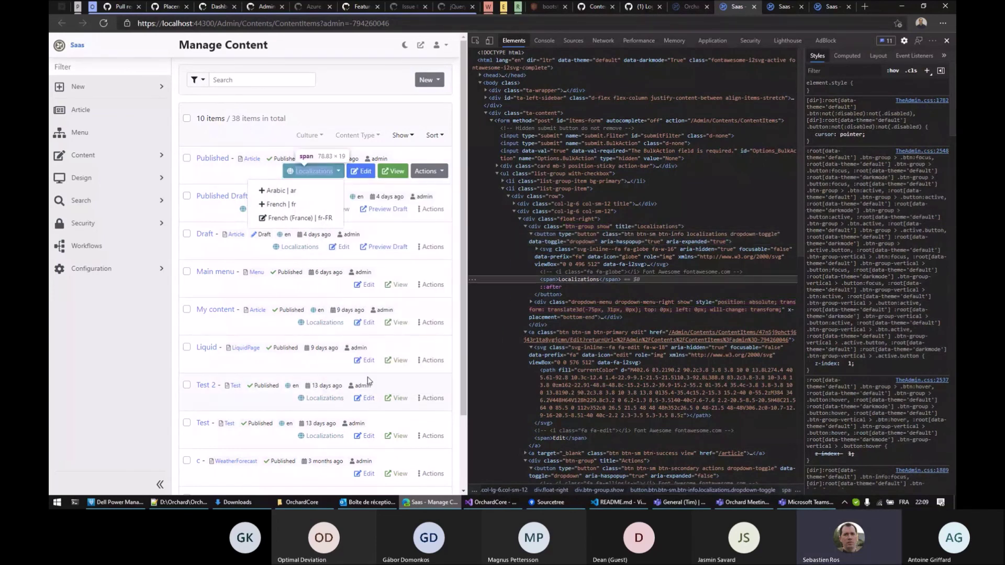
pyautogui.doubleClick(580, 279)
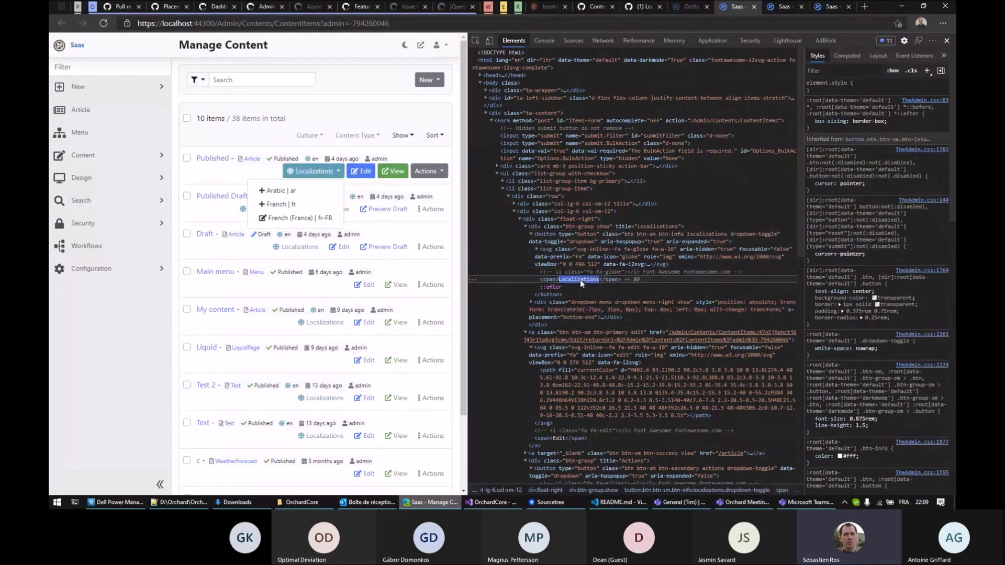
pyautogui.press('Delete')
pyautogui.press('Return')
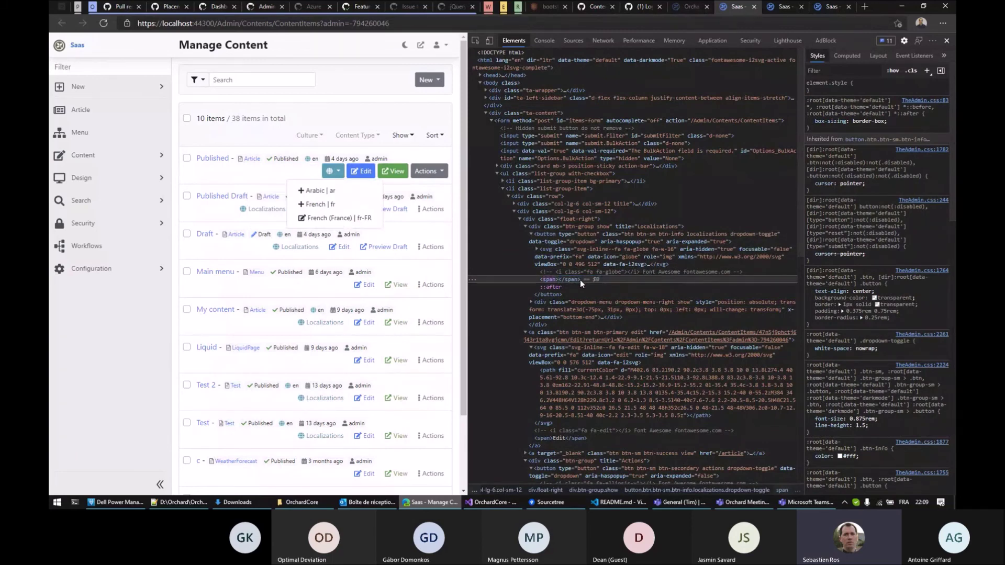
pyautogui.click(367, 116)
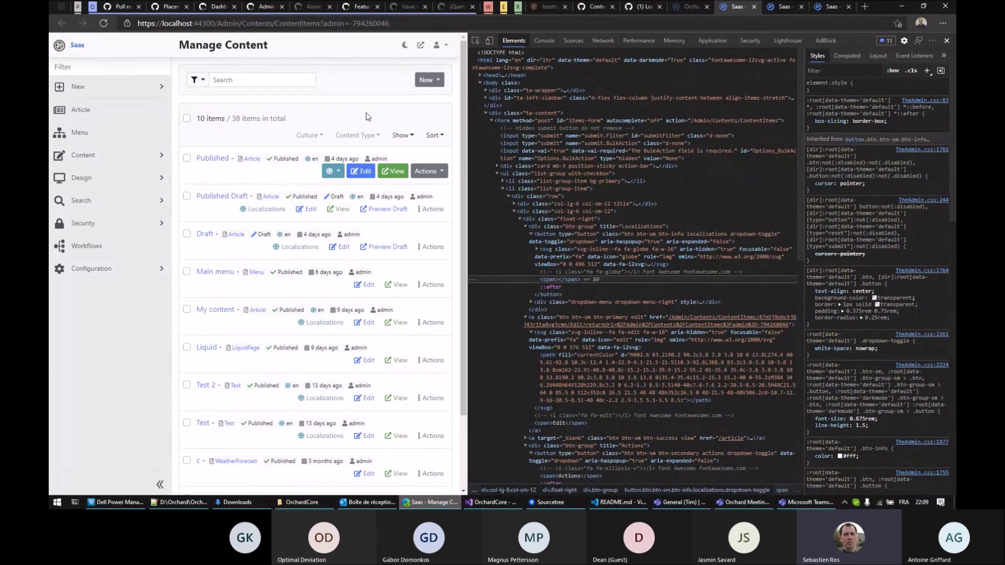
# Step: Close the developer tools and check the first Published item's globe-only localization menu at full page width
pyautogui.press('F12')
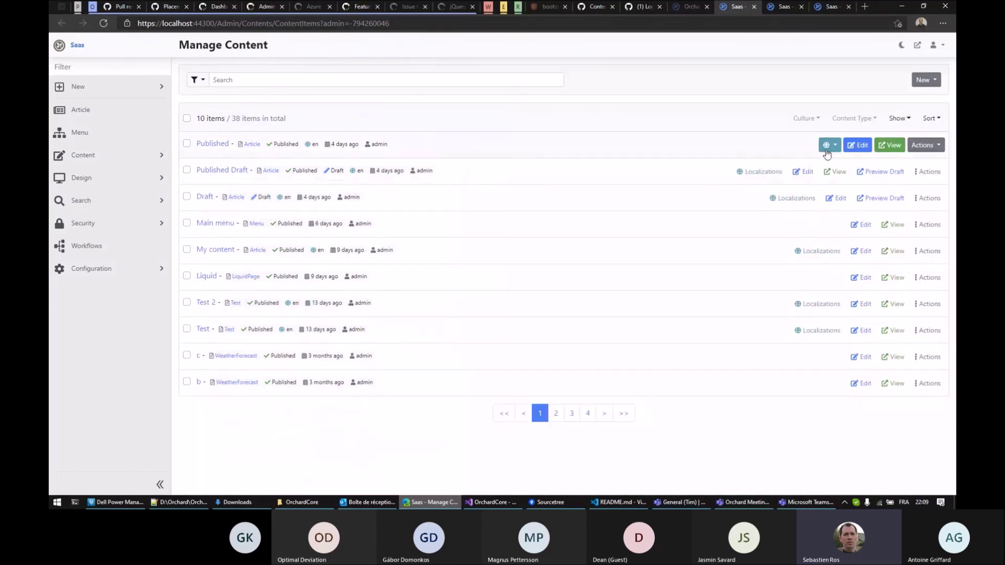
pyautogui.click(830, 147)
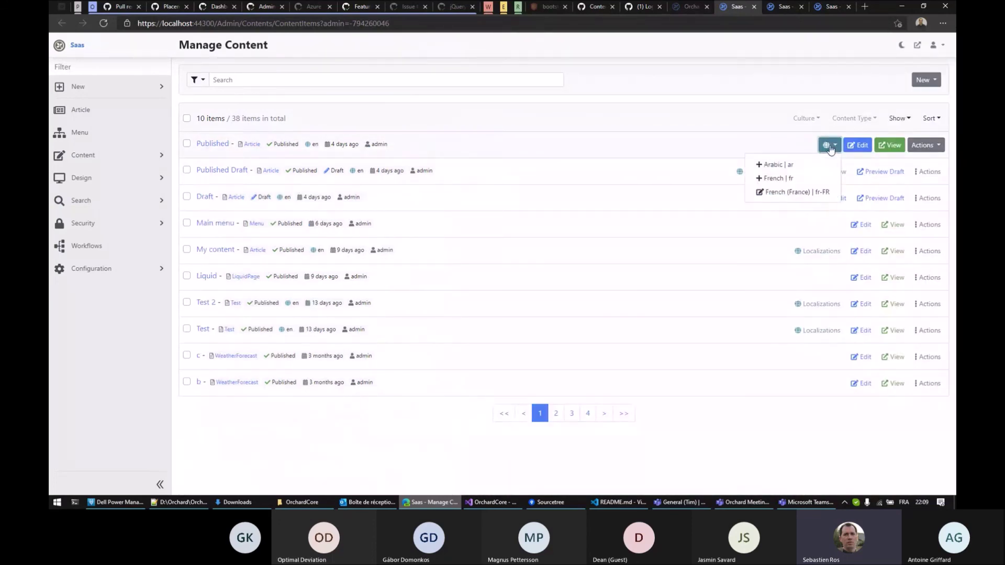
pyautogui.click(830, 147)
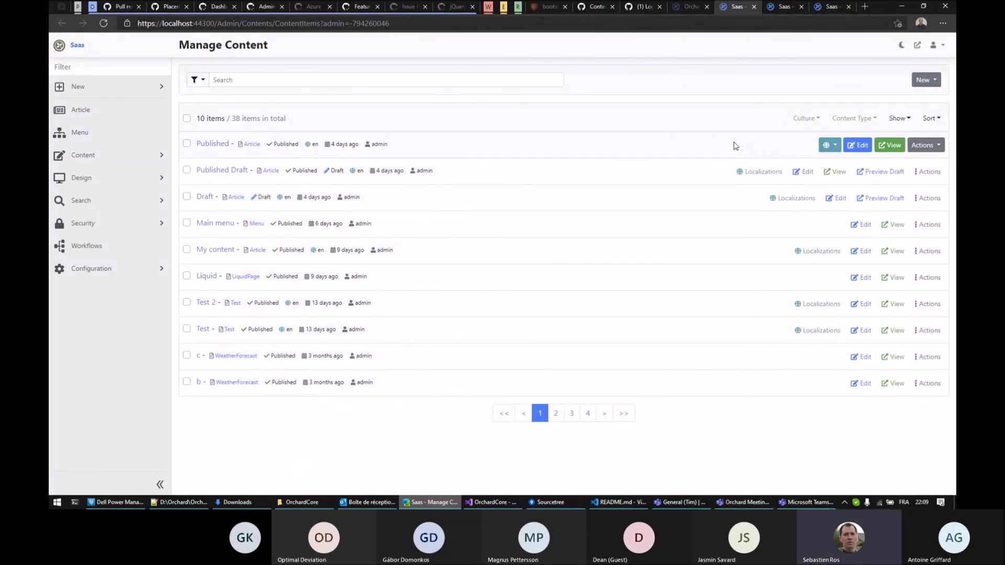
# Step: Replace the Actions text inside the first Published item's button span with the HTML <i class="fa fa-ellipsis"></i>
pyautogui.rightClick(925, 148)
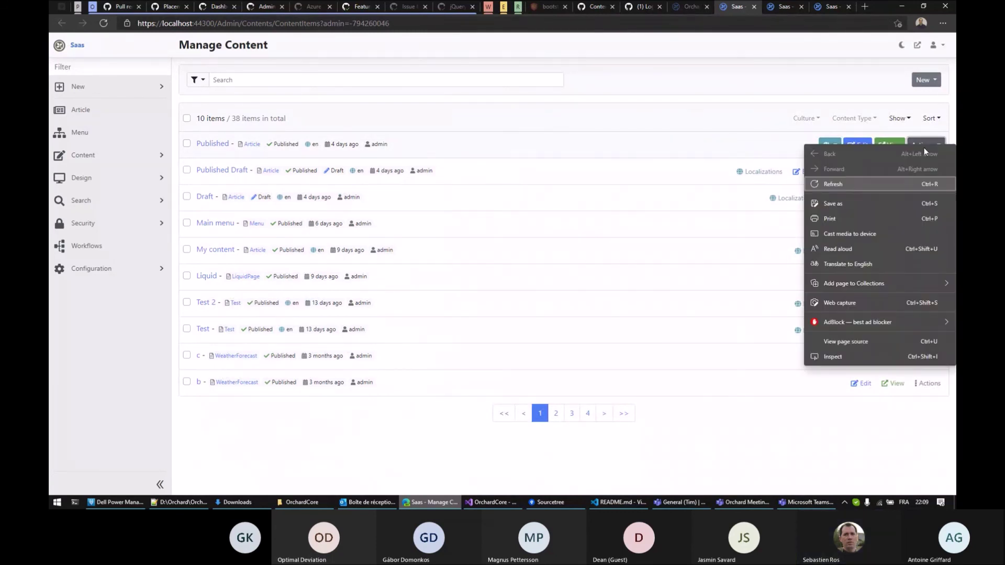
pyautogui.click(826, 355)
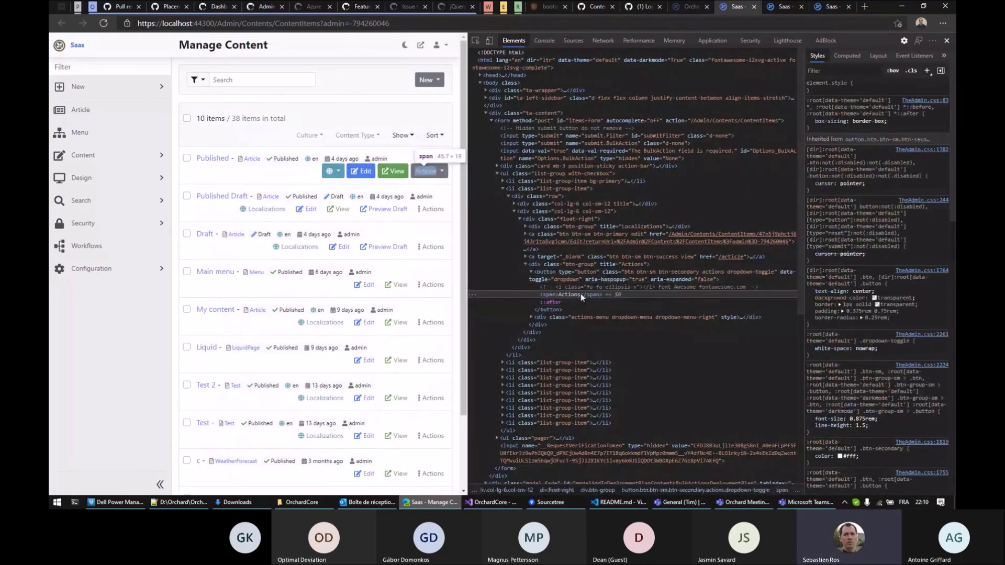
pyautogui.doubleClick(574, 295)
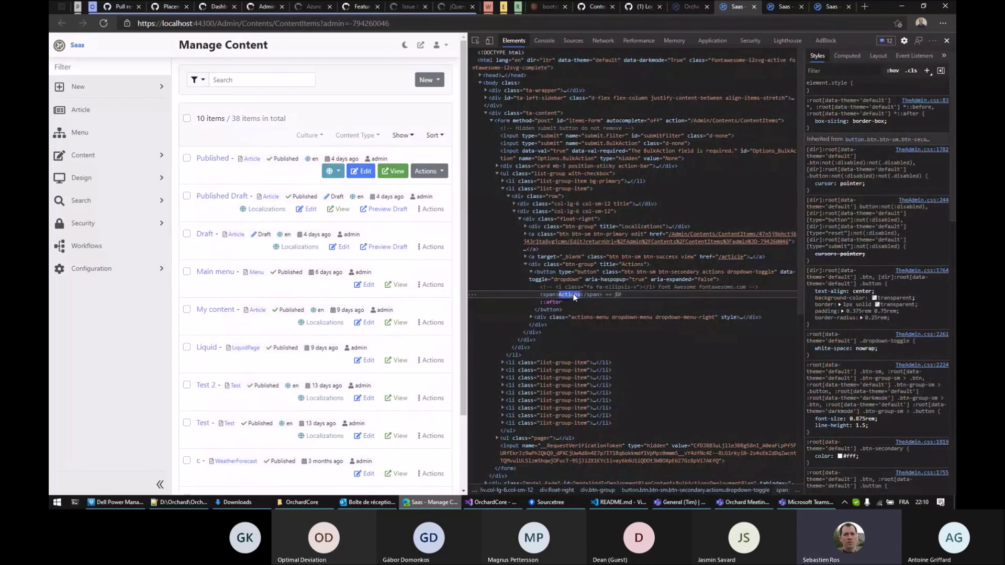
pyautogui.rightClick(574, 297)
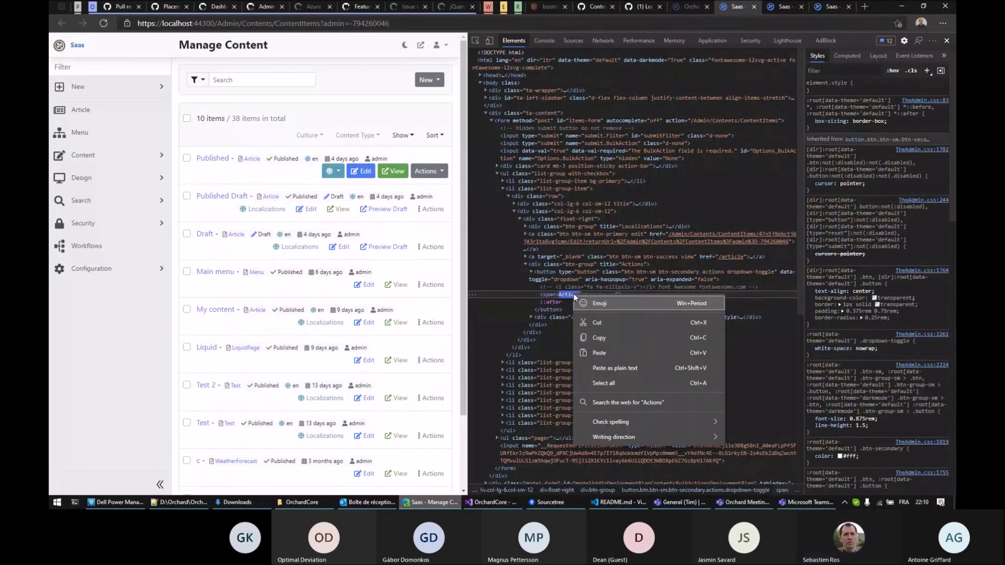
pyautogui.rightClick(548, 295)
pyautogui.click(582, 88)
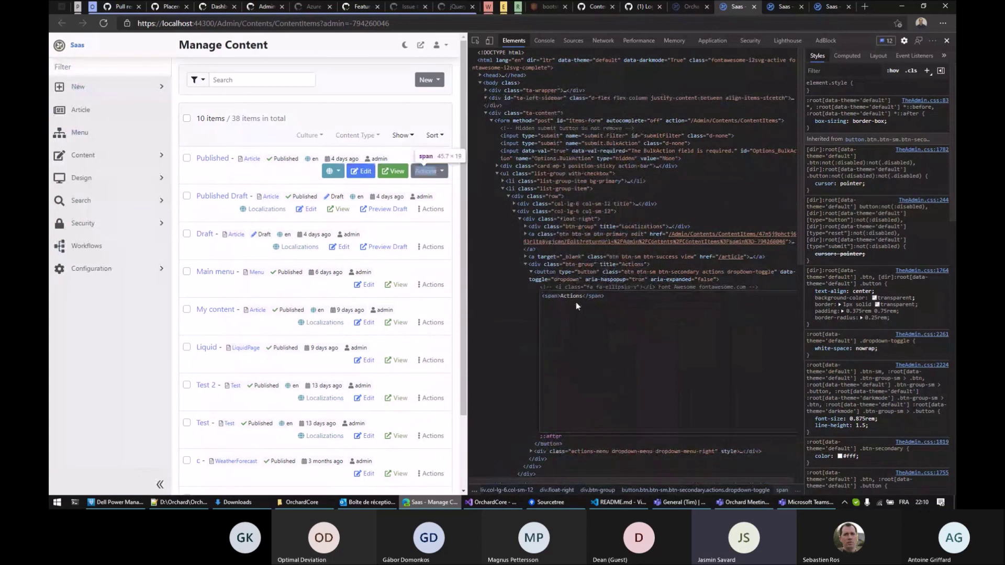
pyautogui.doubleClick(567, 296)
pyautogui.write('<i></')
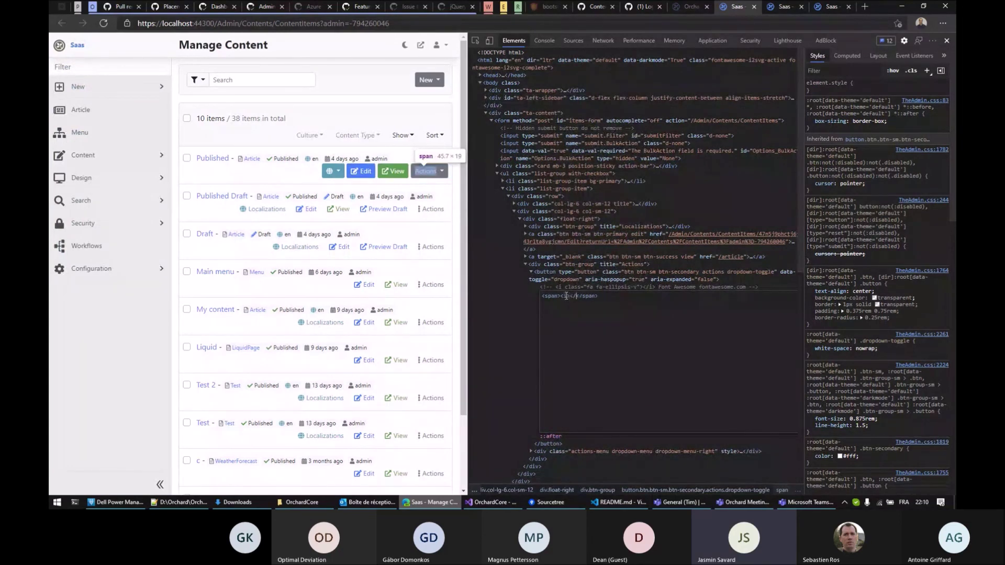
pyautogui.write('i>')
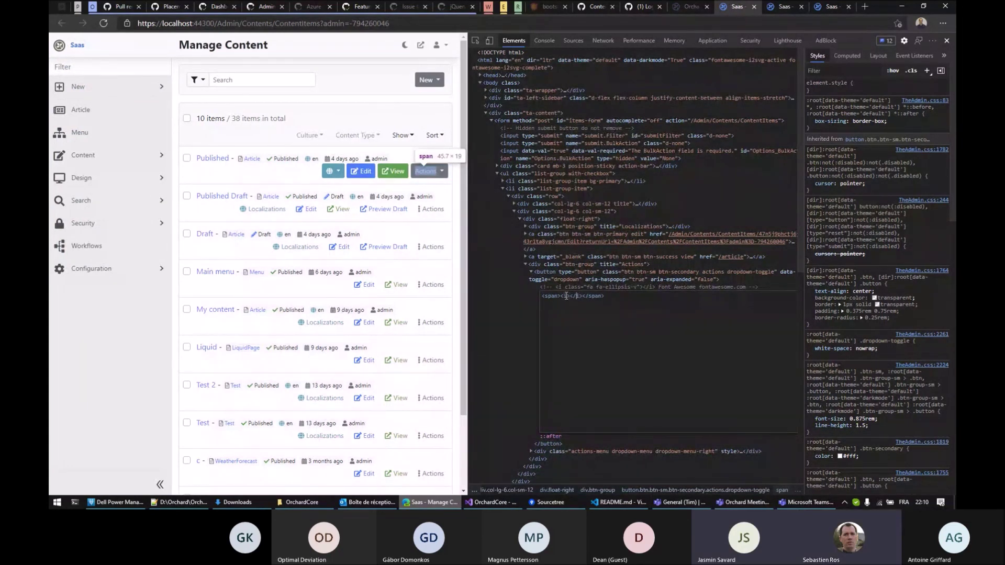
pyautogui.click(566, 296)
pyautogui.write('c')
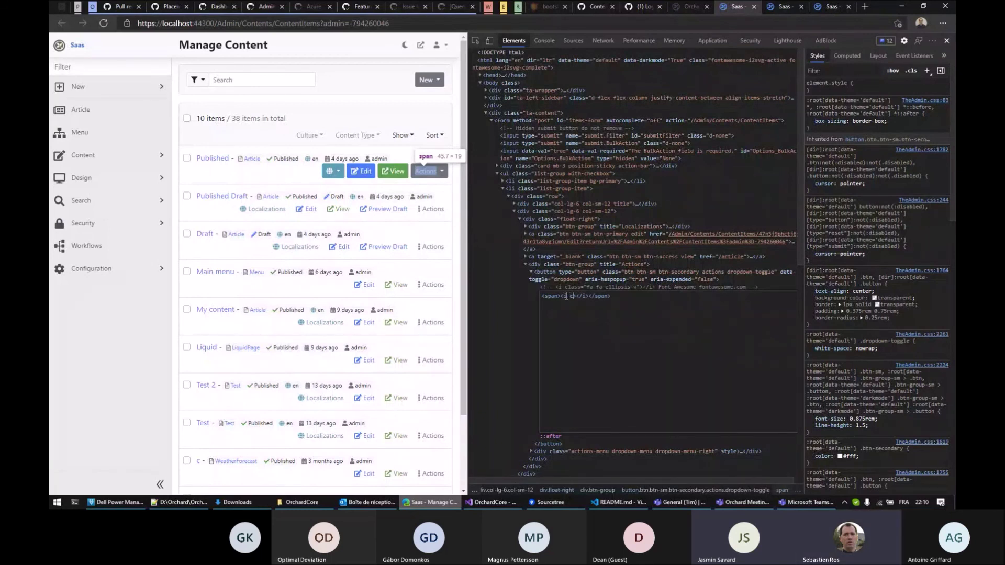
pyautogui.write('lass=')
pyautogui.write('"fa fa')
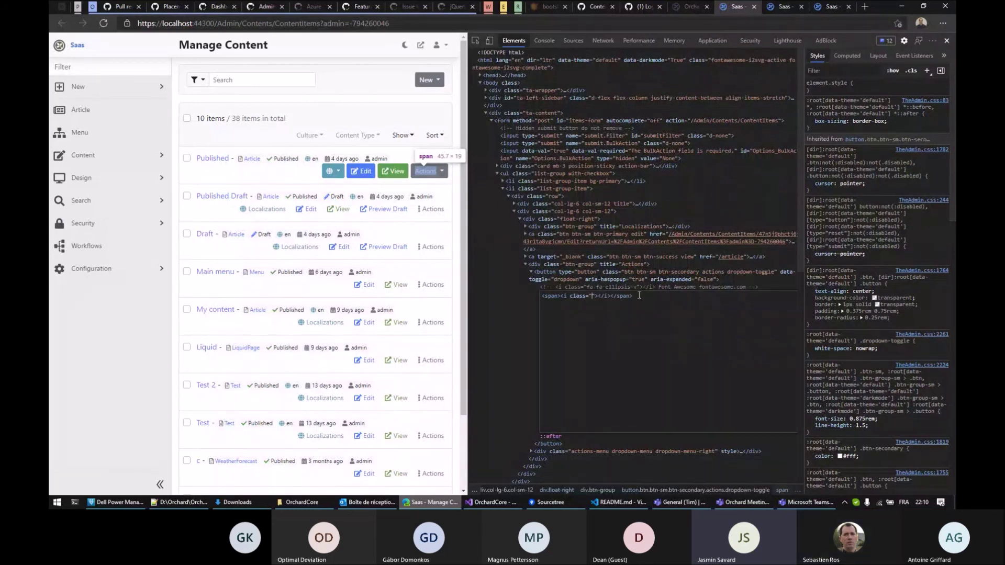
pyautogui.write('-ellipsis')
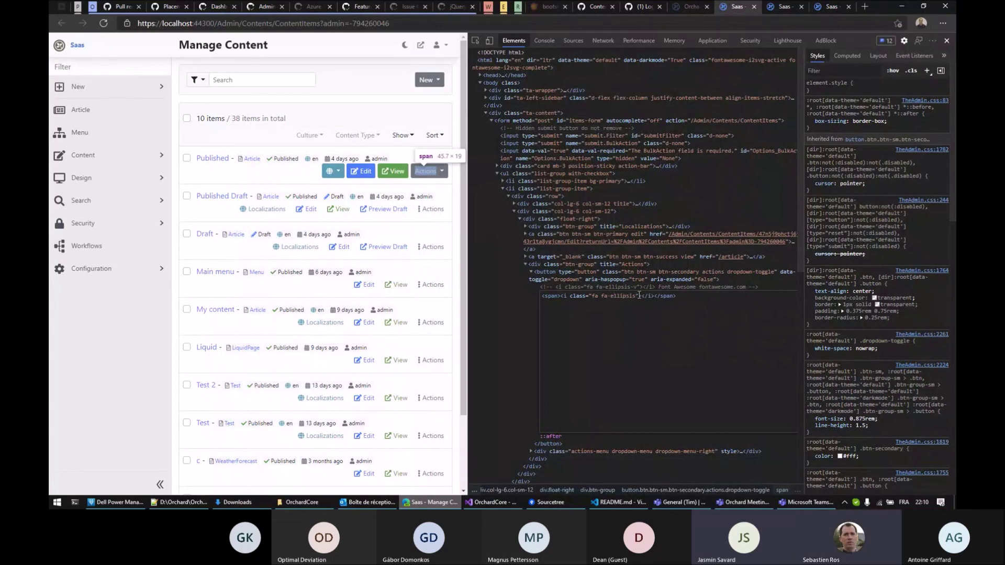
pyautogui.click(508, 297)
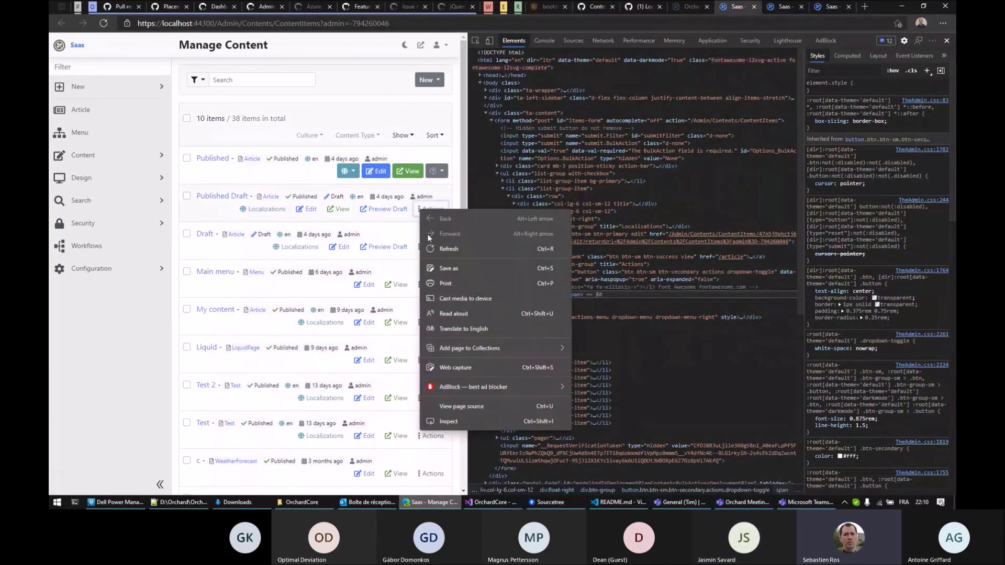
# Step: Change the first Published item's Actions icon class to fa-ellipsis-v, using the Published Draft item's icon name, and open the Actions menu
pyautogui.click(454, 420)
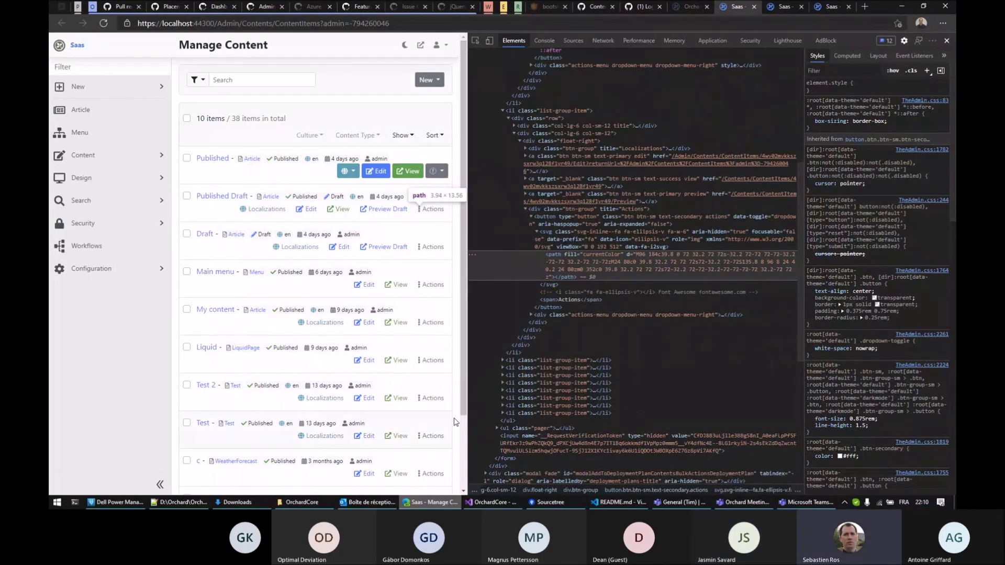
pyautogui.click(655, 240)
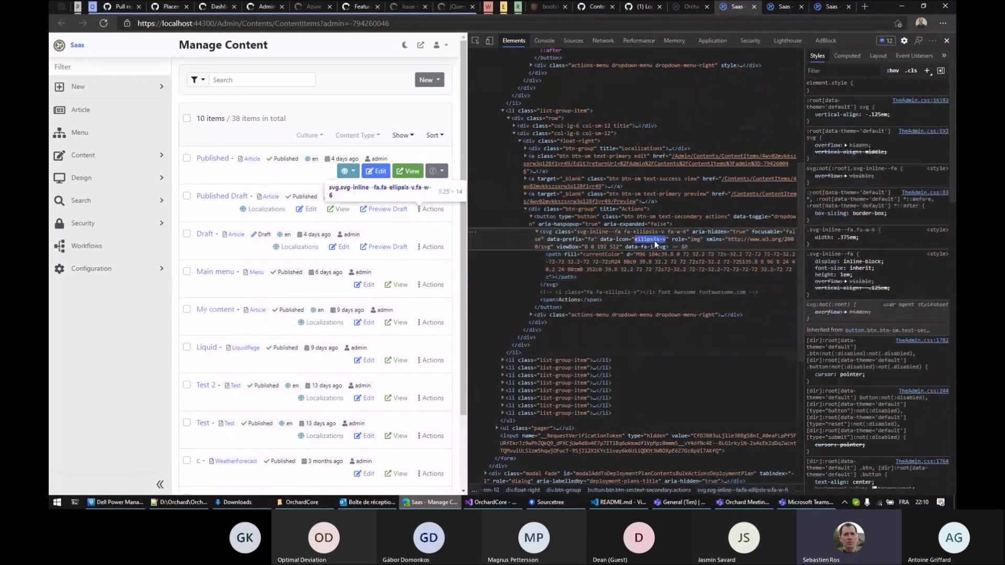
pyautogui.rightClick(432, 175)
pyautogui.click(464, 377)
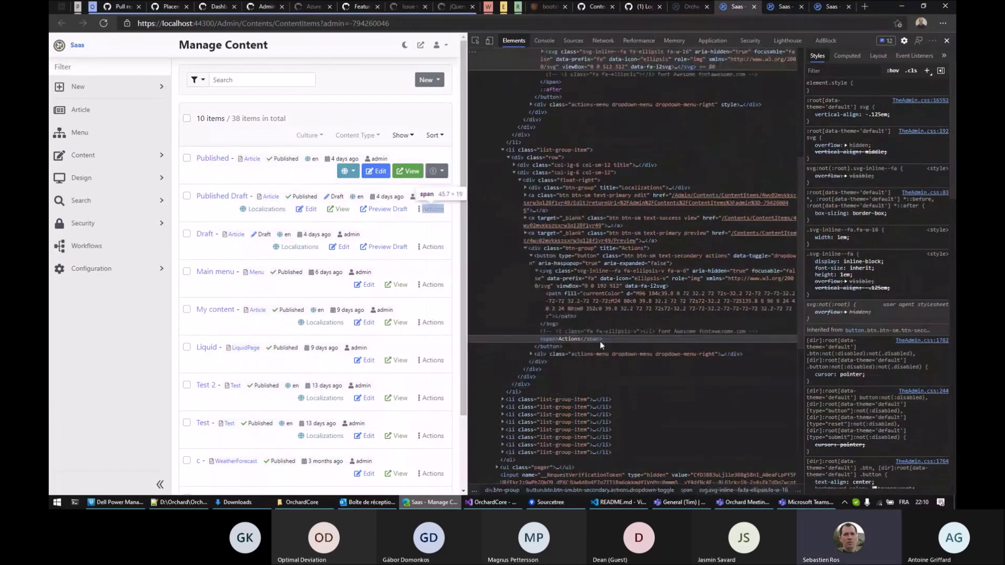
pyautogui.click(595, 268)
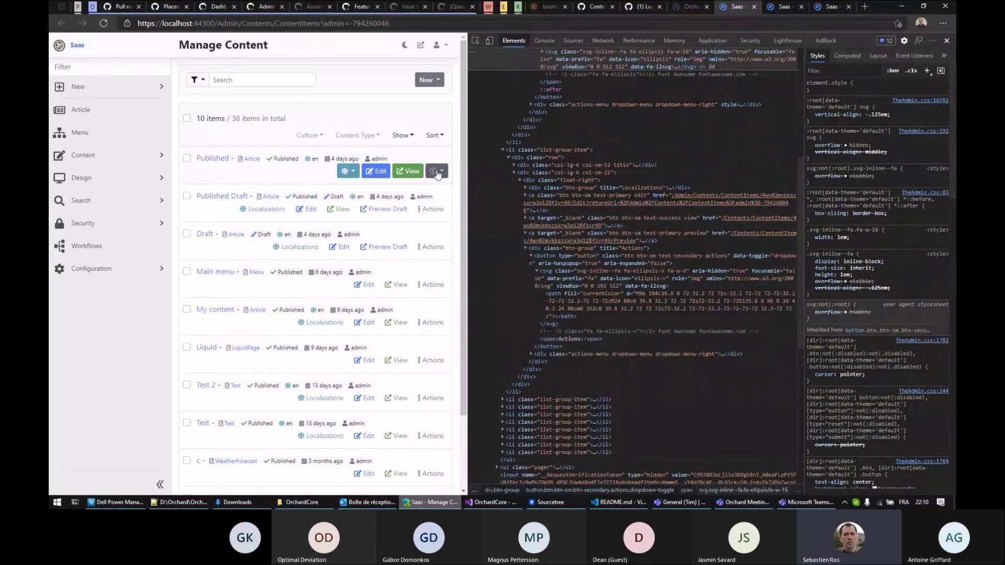
pyautogui.scroll(1, 682, 160)
pyautogui.scroll(4, 683, 156)
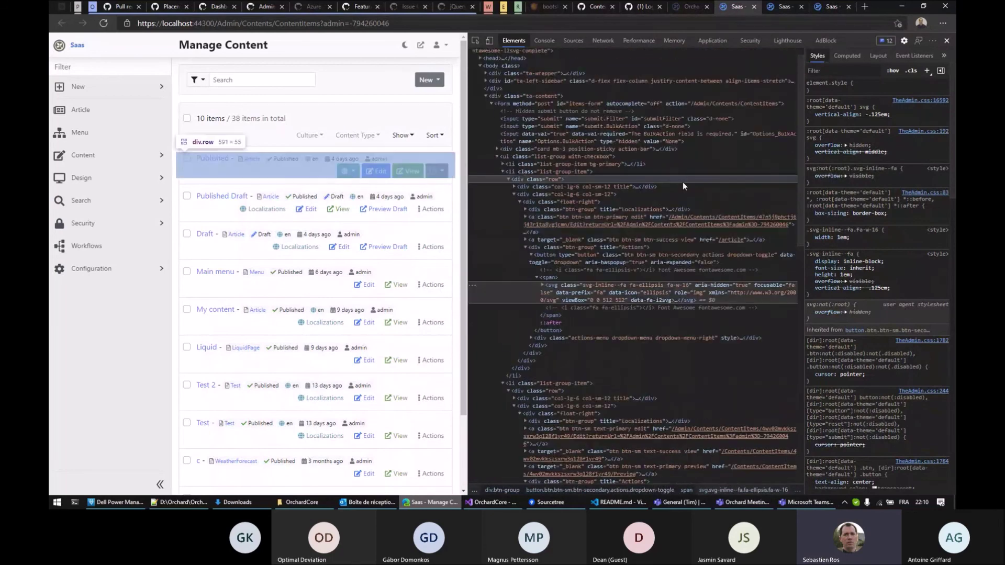
pyautogui.doubleClick(646, 303)
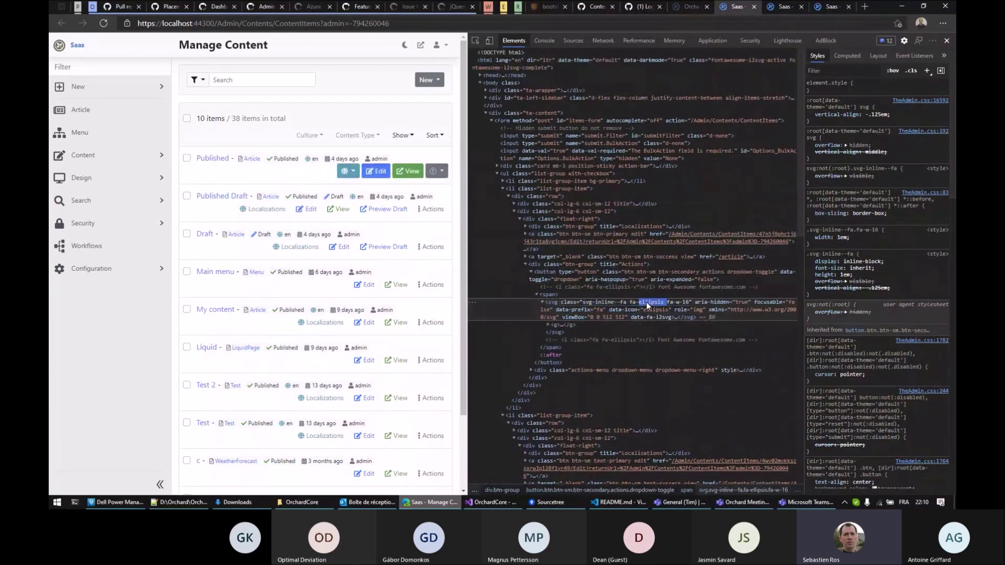
pyautogui.write('ellipsis-v')
pyautogui.press('Return')
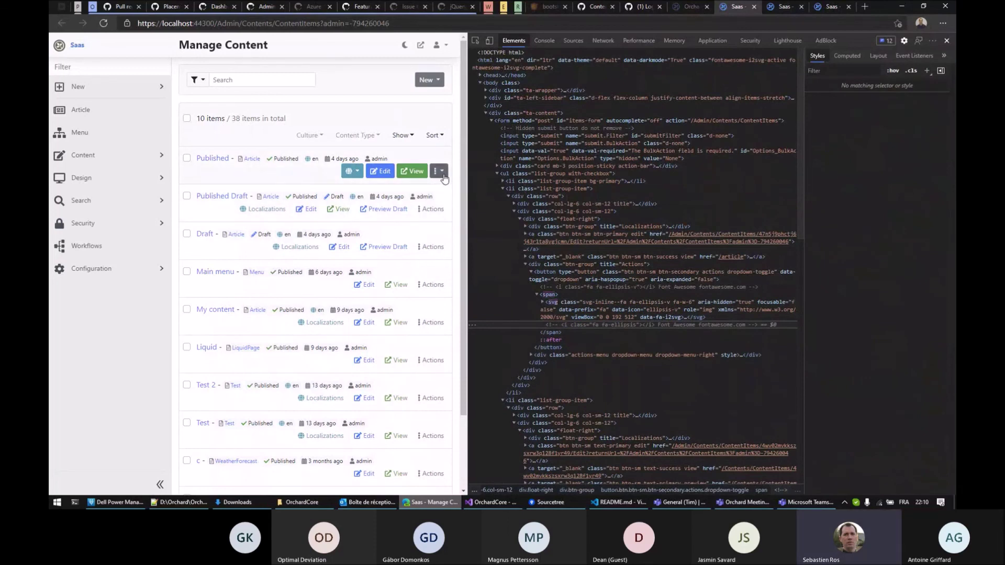
pyautogui.click(443, 175)
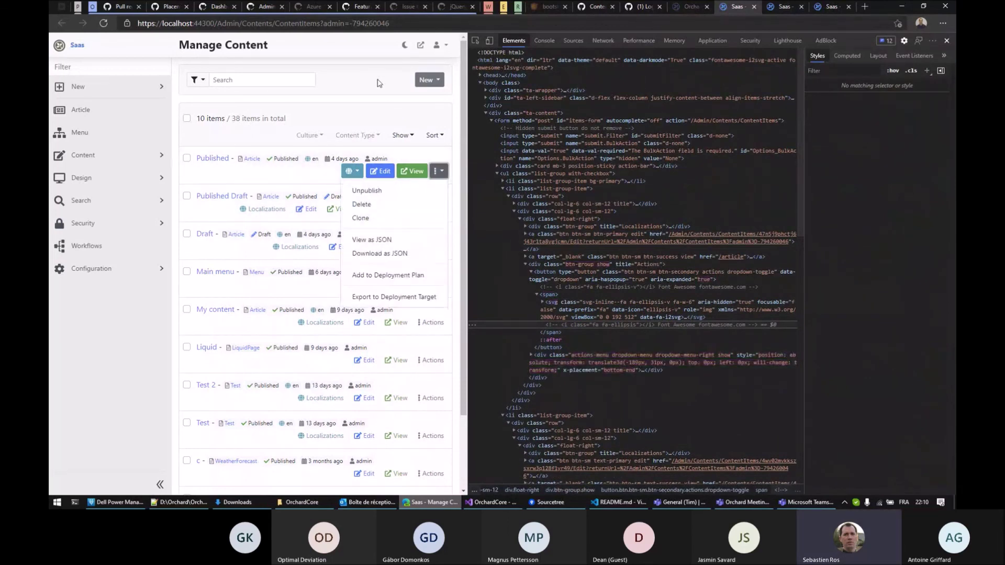
# Step: Close the first Published item's Actions menu and the developer tools, and check its ellipsis button at full page width
pyautogui.click(380, 82)
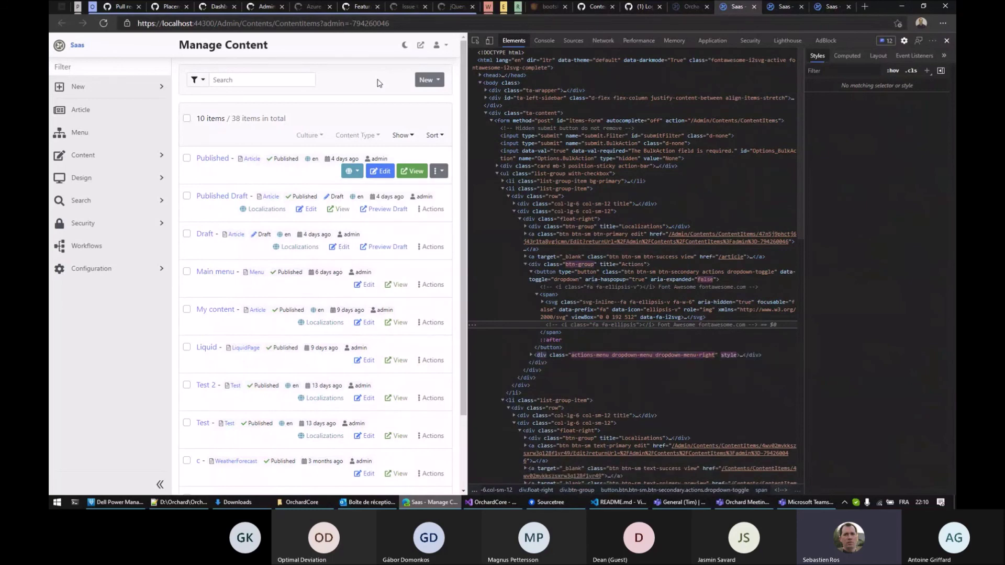
pyautogui.press('F12')
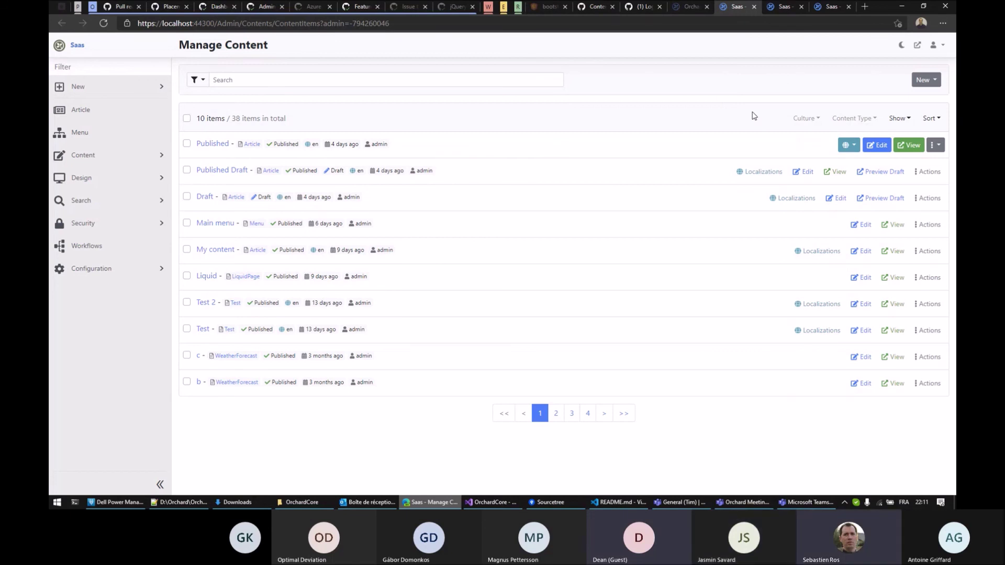
# Step: Reopen the developer tools, inspect the first Published item's ellipsis Actions button and remove dropdown-toggle from its class attribute
pyautogui.press('F12')
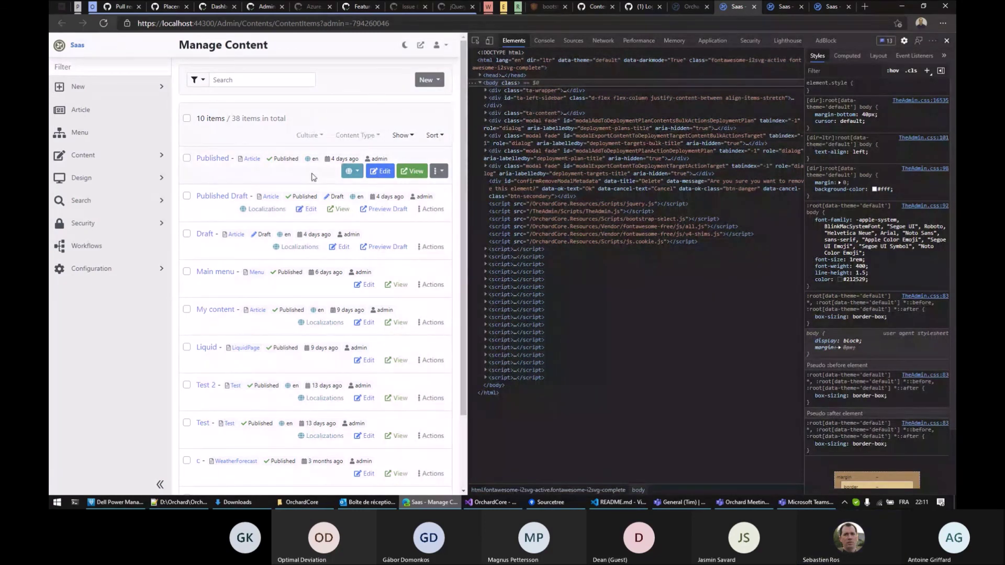
pyautogui.rightClick(438, 171)
pyautogui.click(465, 382)
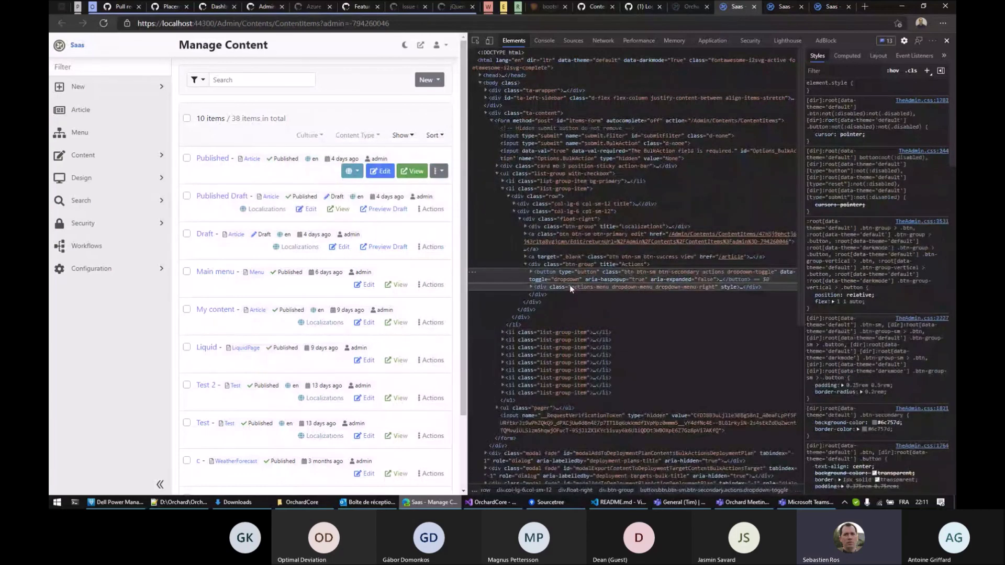
pyautogui.doubleClick(737, 273)
pyautogui.moveTo(725, 272); pyautogui.dragTo(778, 272)
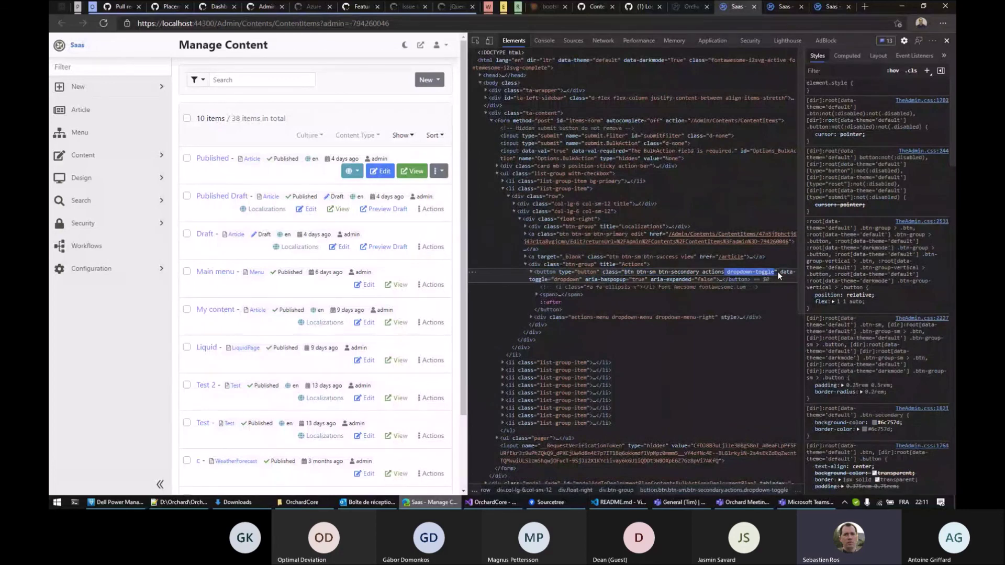
pyautogui.press('BackSpace')
pyautogui.press('Return')
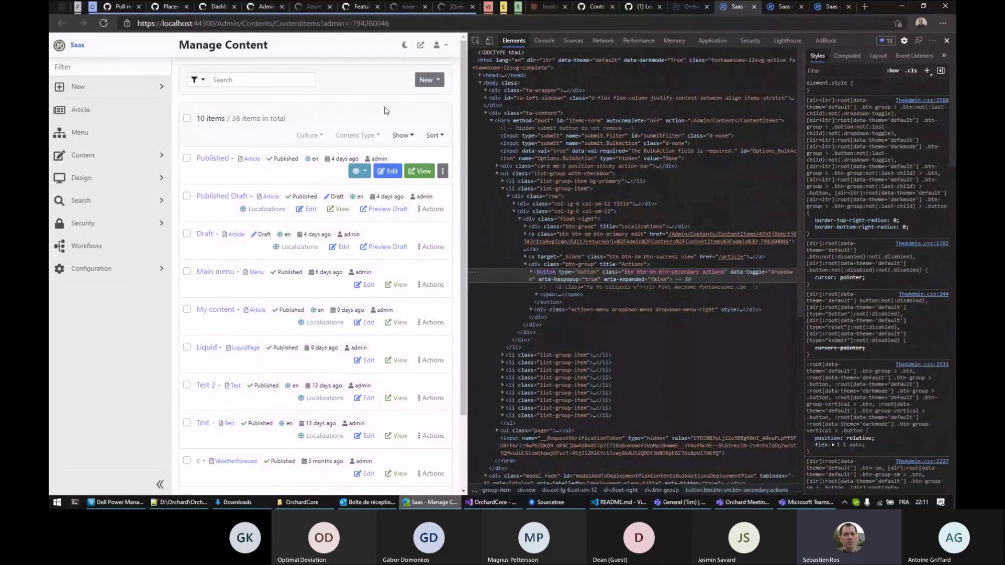